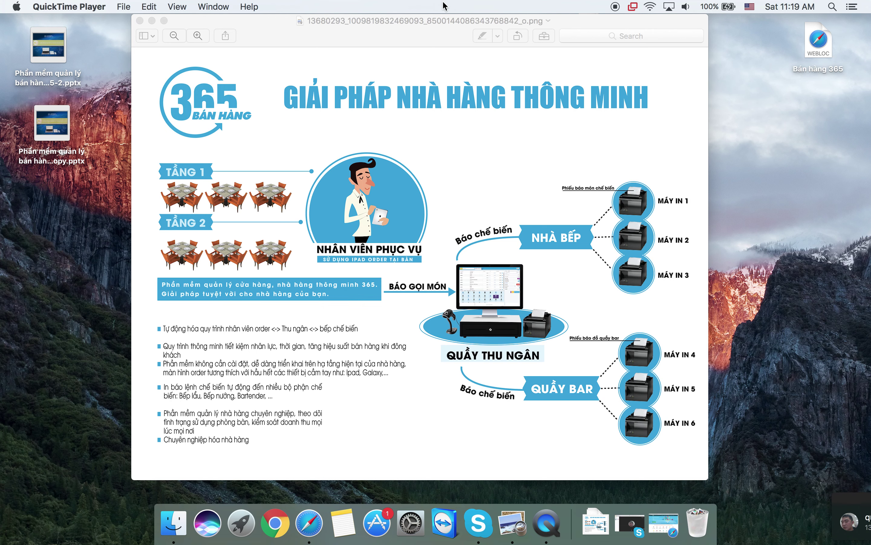
- Minimize the 365 brochure image and bring Safari with the 365 website to the front
click(152, 21)
click(292, 523)
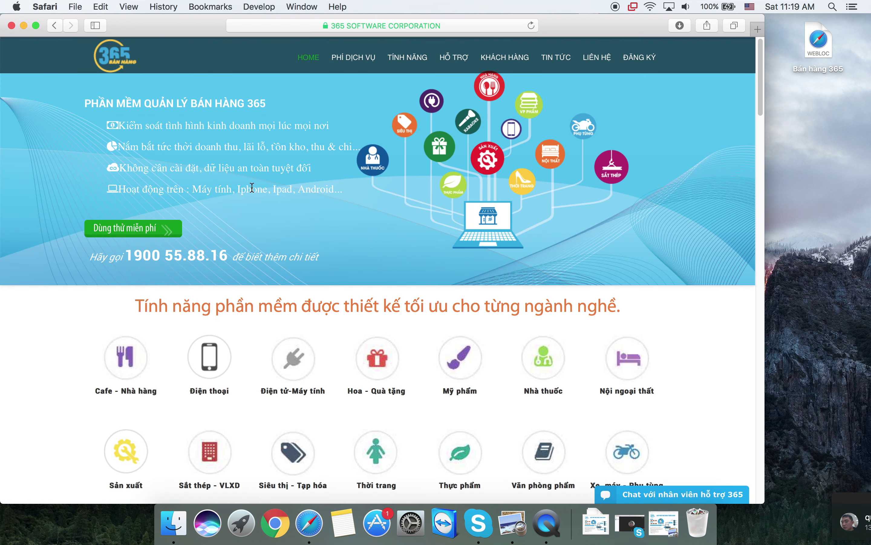
- Load banhang365 in Safari and open the 'Dùng thử miễn phí' free-trial sign-up form
click(344, 26)
click(344, 26)
key(super+BackSpace)
text(banhang365.com)
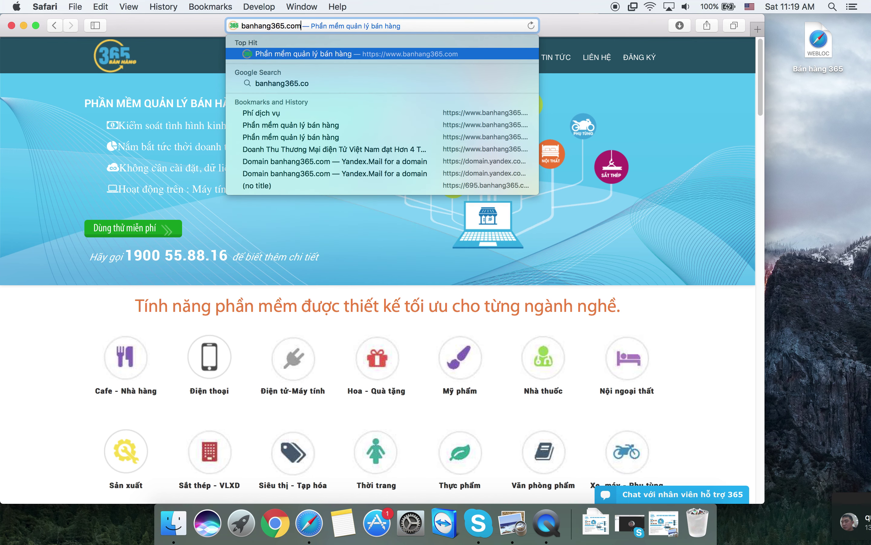
key(Return)
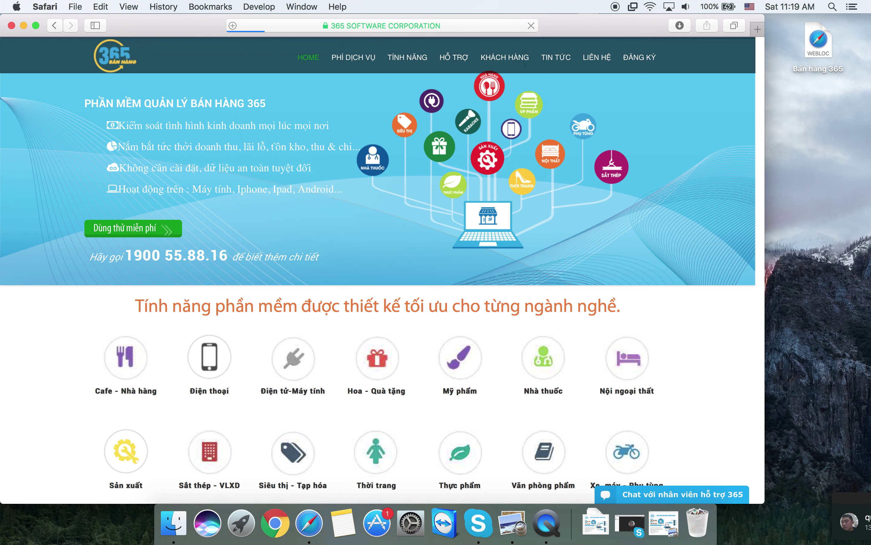
click(138, 234)
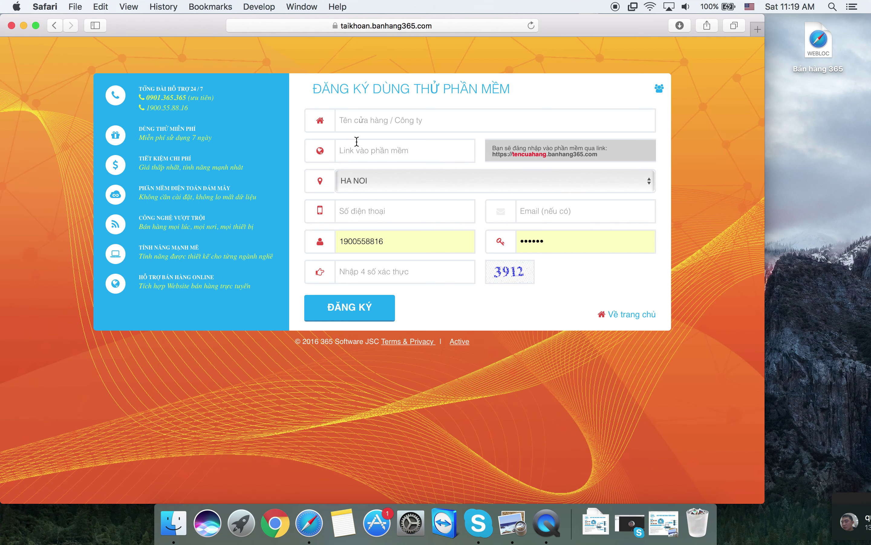
- Enter the store name 'Nha hang lau nam 695', dismissing the support chat window
click(366, 125)
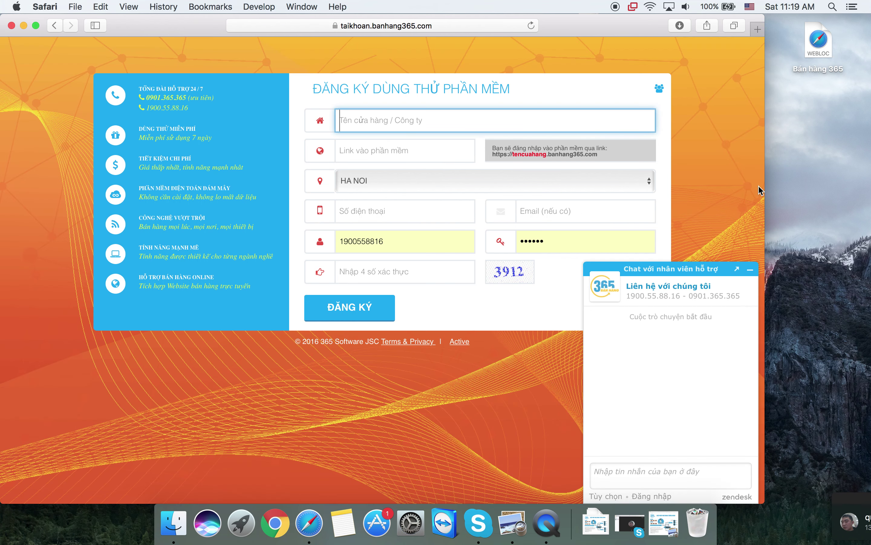
click(751, 269)
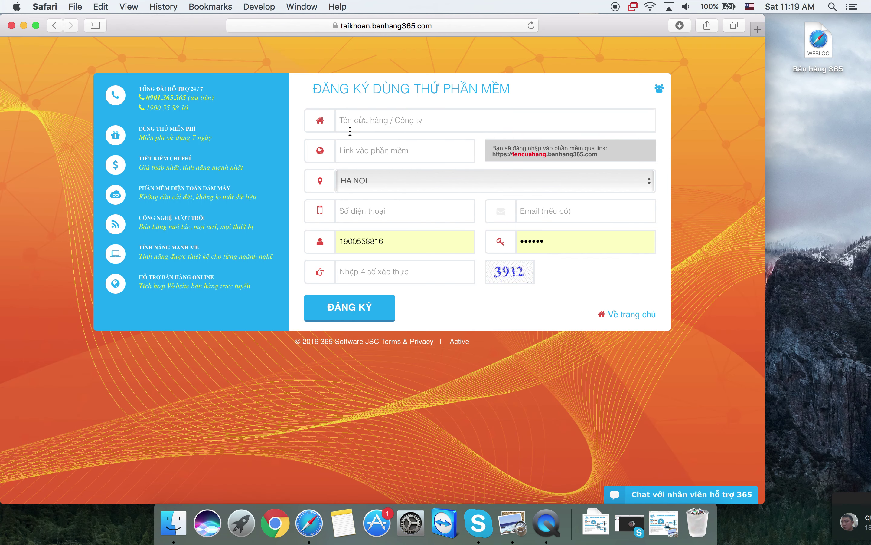
click(362, 120)
text(Nha)
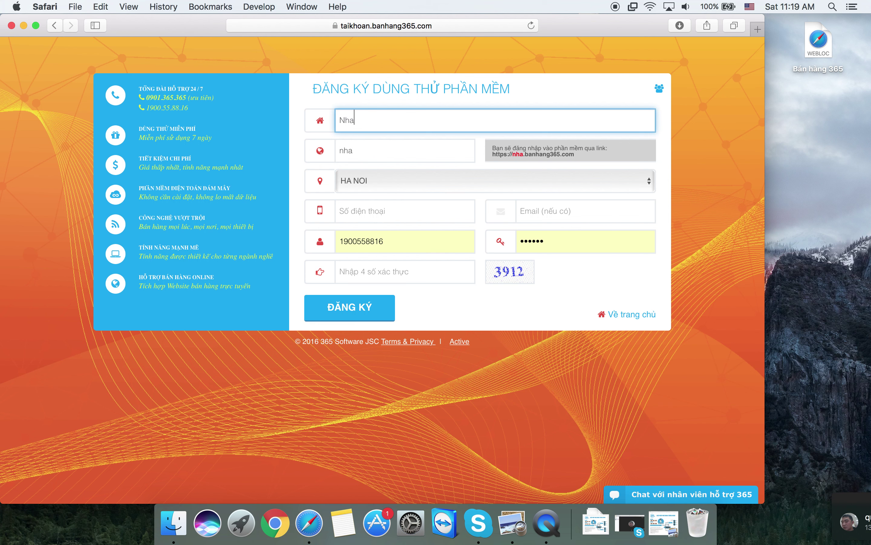
text( hang la)
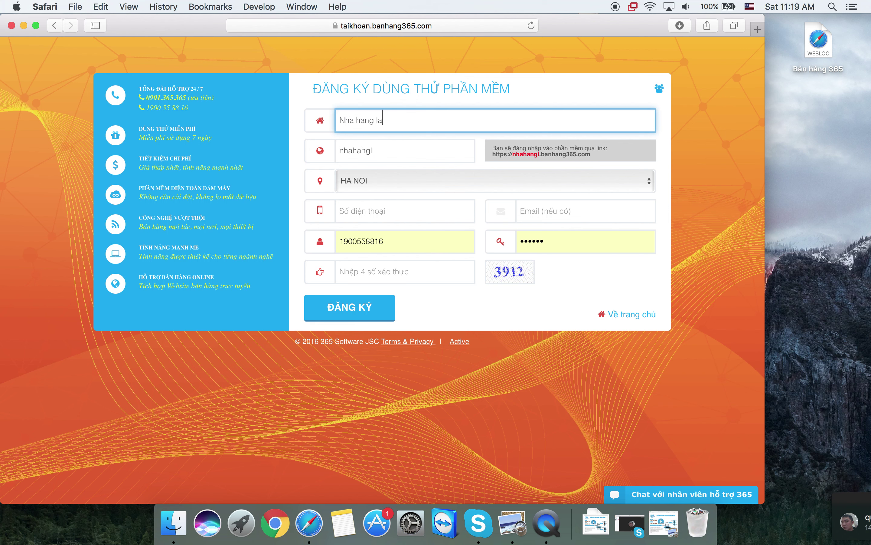
text(u nam)
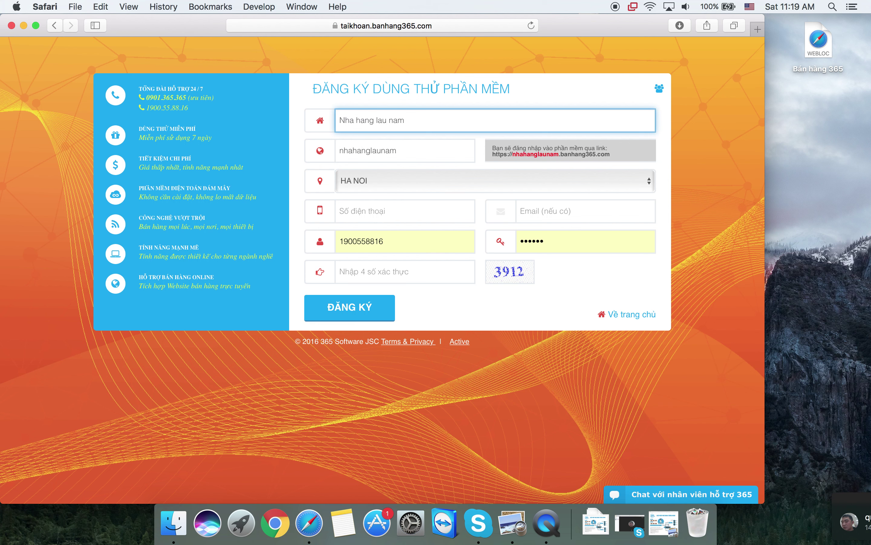
text( 695)
key(Tab)
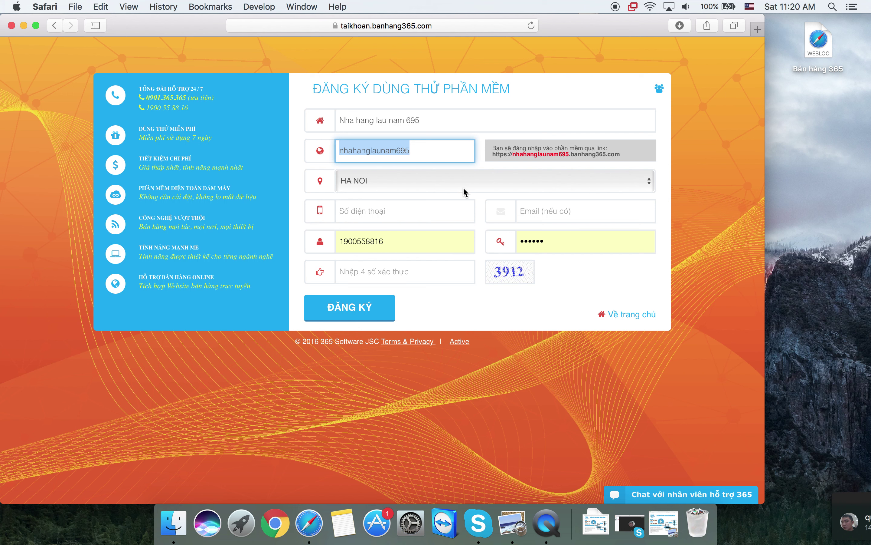
- Keep HA NOI as the city and fill in the contact phone number
click(431, 184)
click(432, 185)
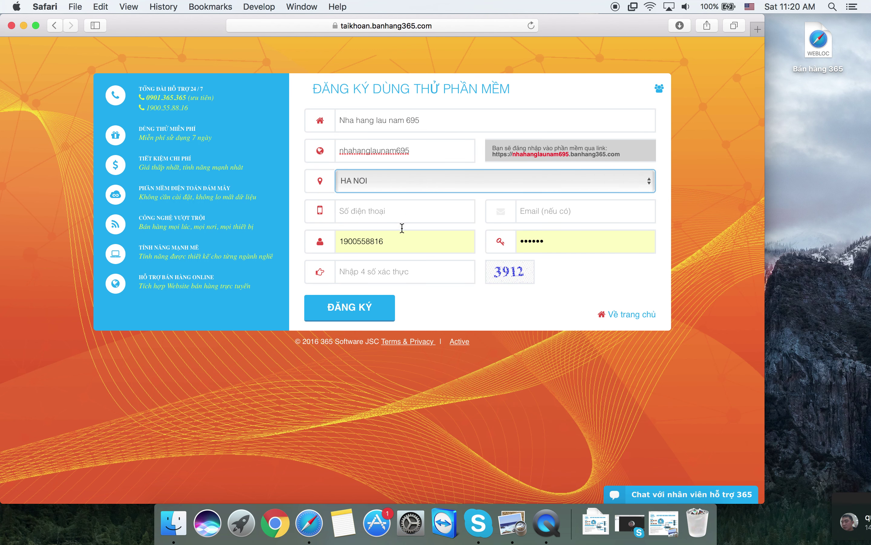
click(389, 212)
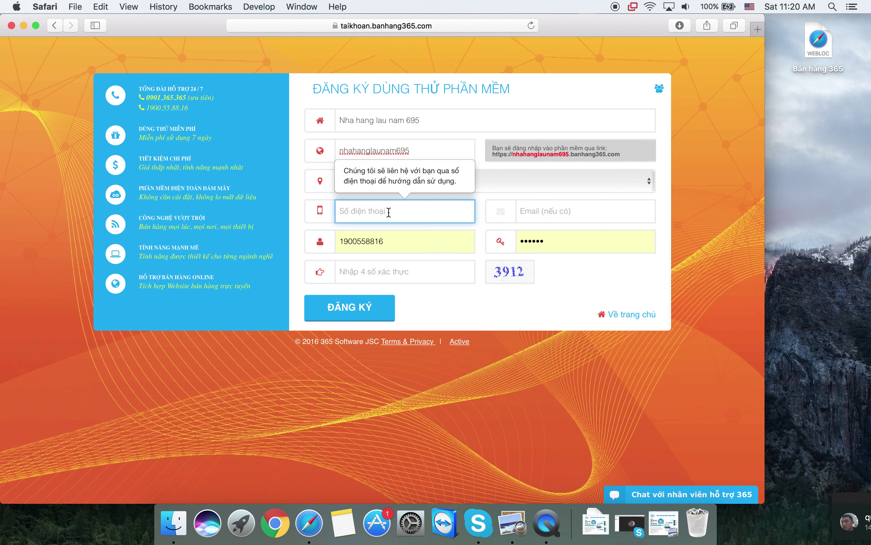
key(Tab)
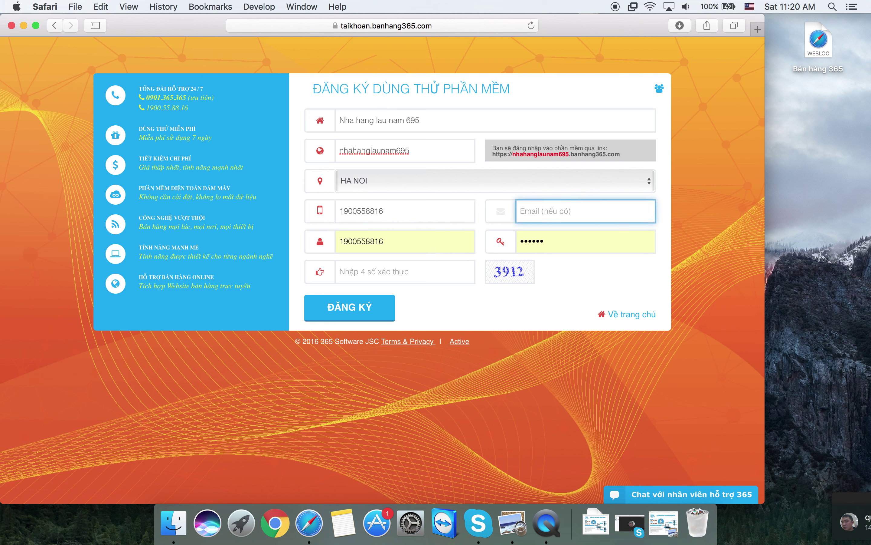
key(Tab)
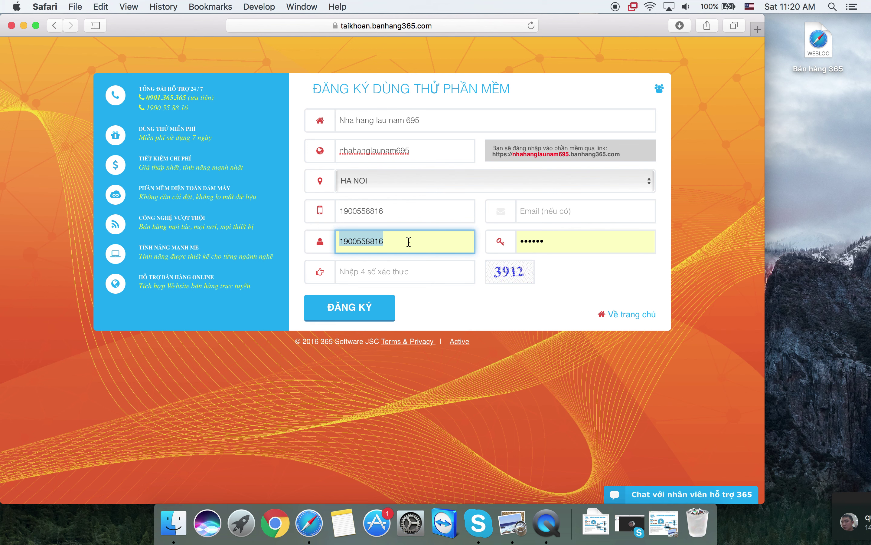
- Replace the prefilled login name with the phone number and enter the account password
key(BackSpace)
text(nhaha)
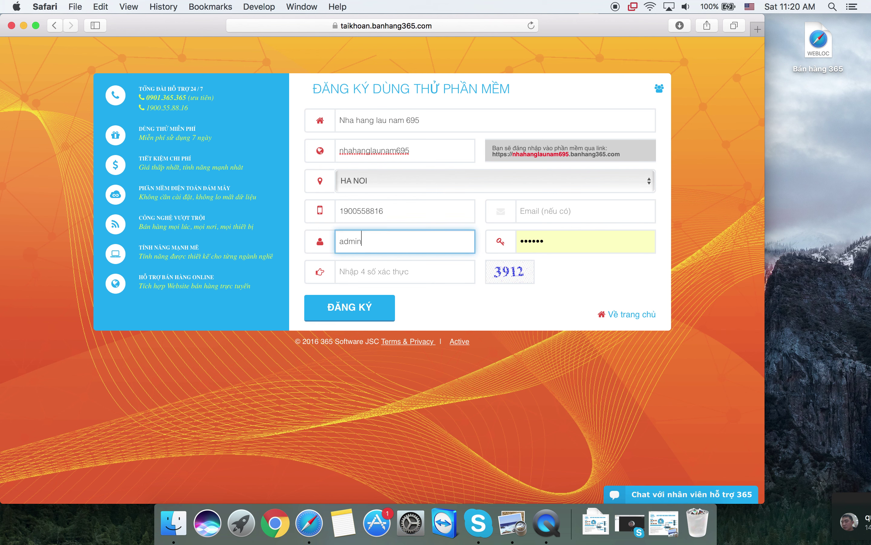
key(BackSpace)
key(BackSpace)
key(BackSpace)
key(BackSpace)
key(BackSpace)
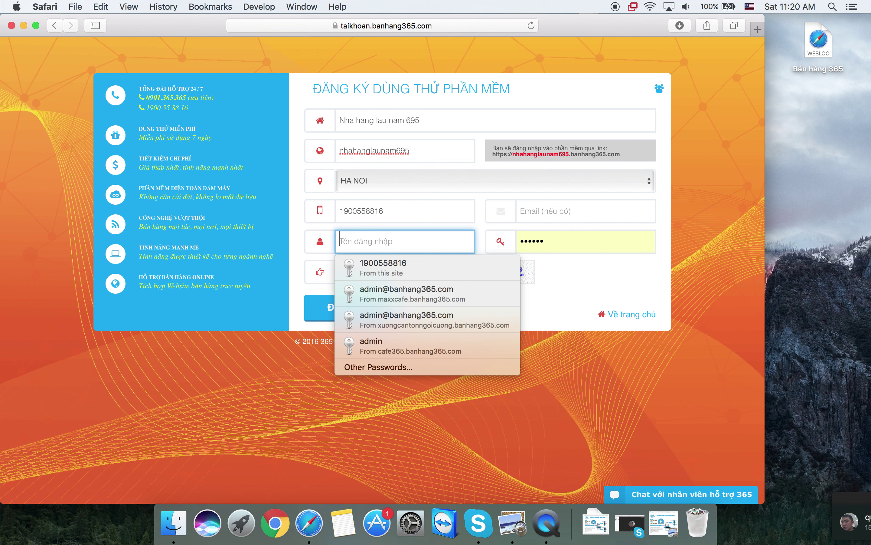
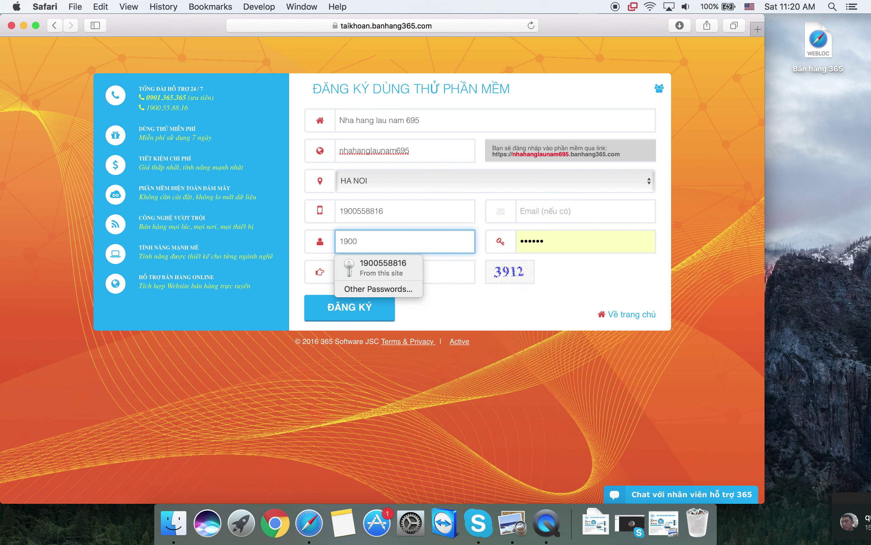
key(Tab)
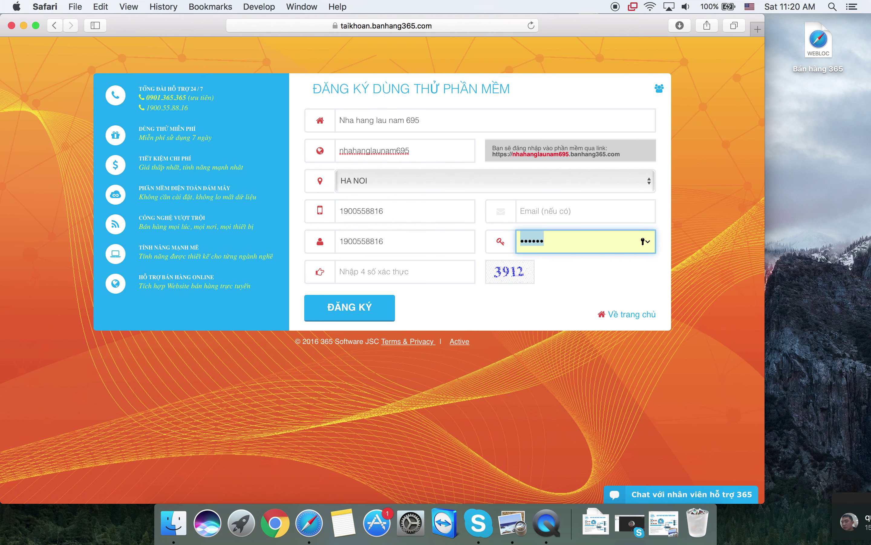
text(1234)
key(BackSpace)
key(BackSpace)
key(BackSpace)
key(BackSpace)
text(123456)
- Enter the verification code, reveal the sales partner code field, and submit the ĐĂNG KÝ form
key(Tab)
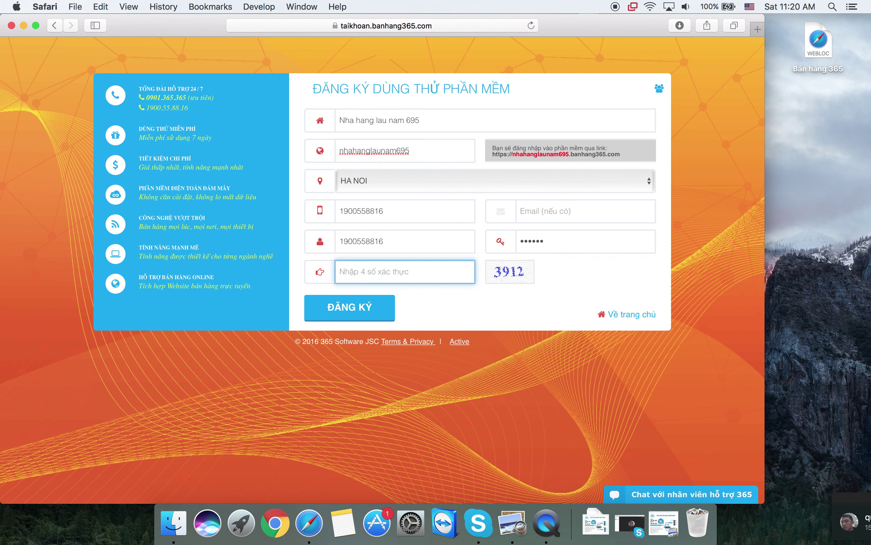
text(3912)
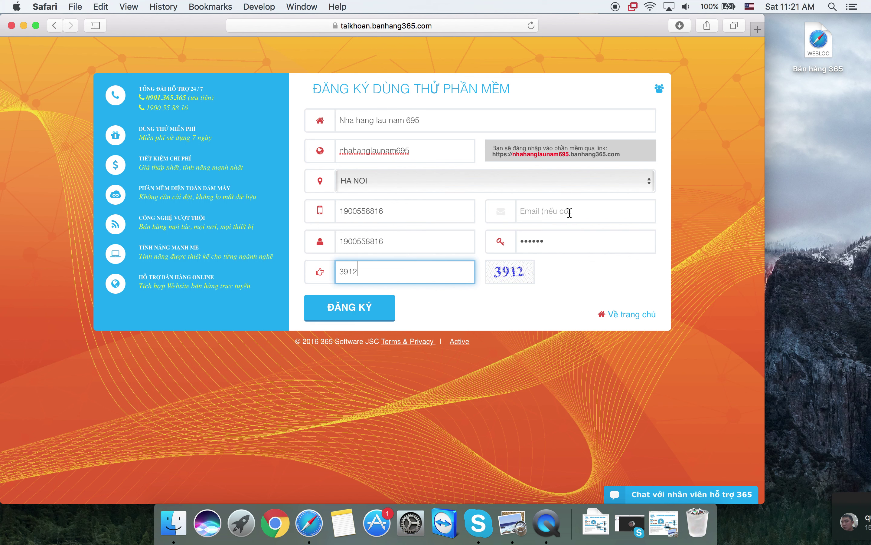
click(659, 90)
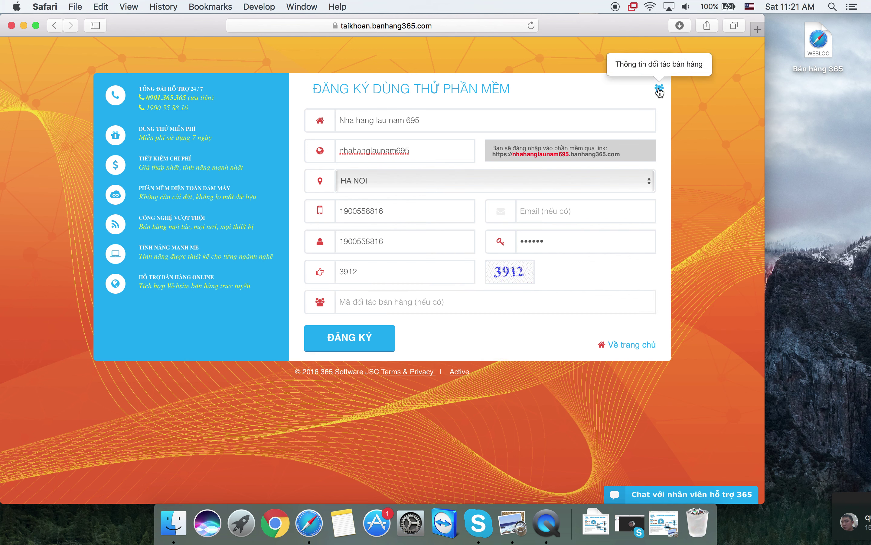
click(417, 307)
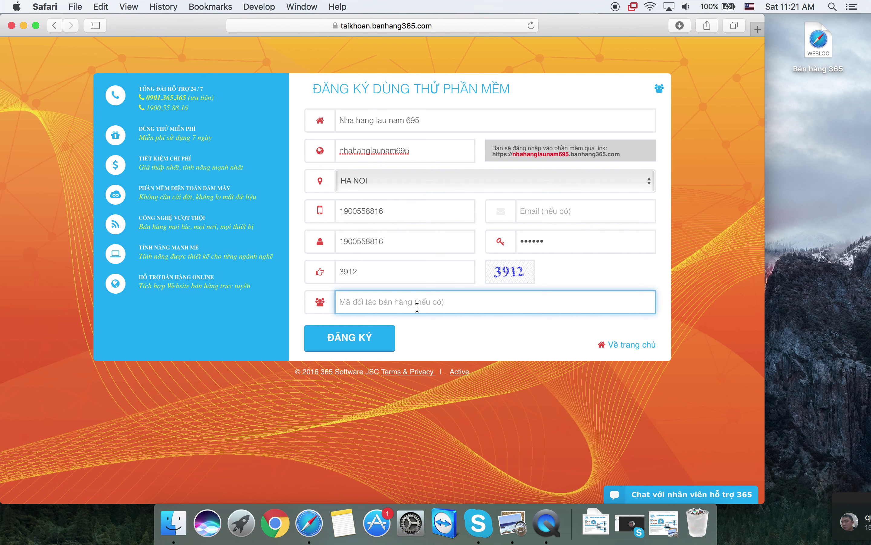
click(374, 343)
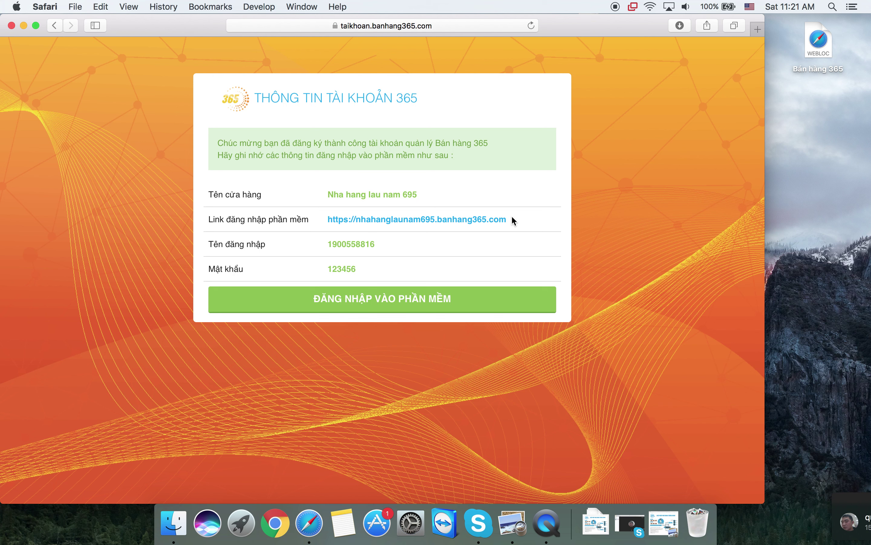
- Select the nhahanglaunam695.banhang365.com login link and username, then open ĐĂNG NHẬP VÀO PHẦN MỀM
drag(508, 218, 370, 216)
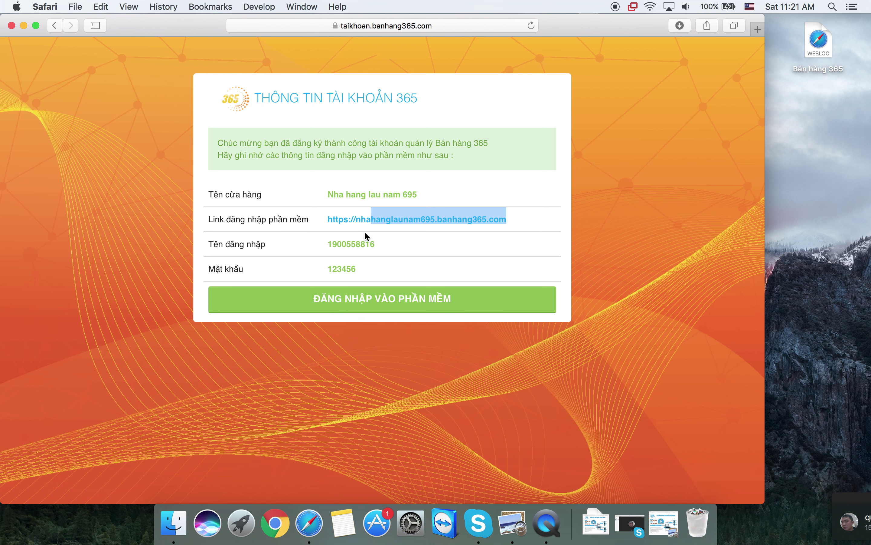
double_click(353, 243)
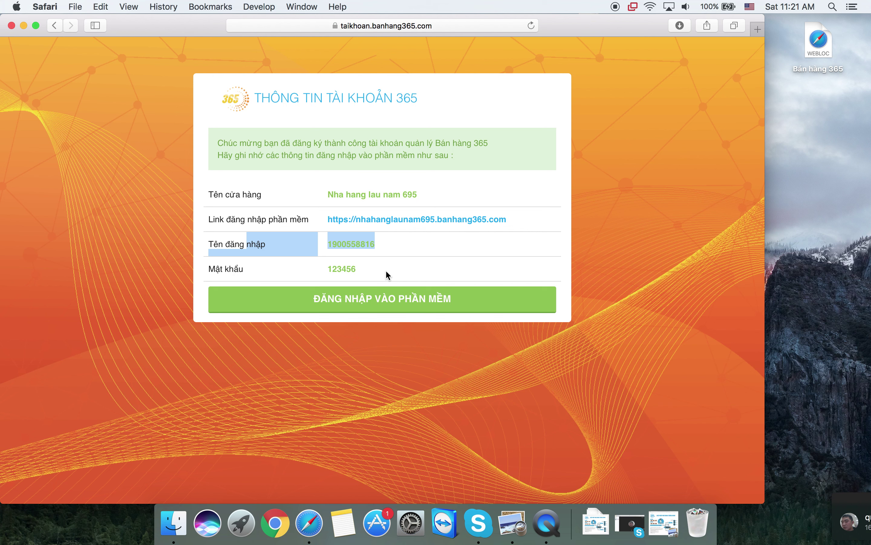
click(382, 302)
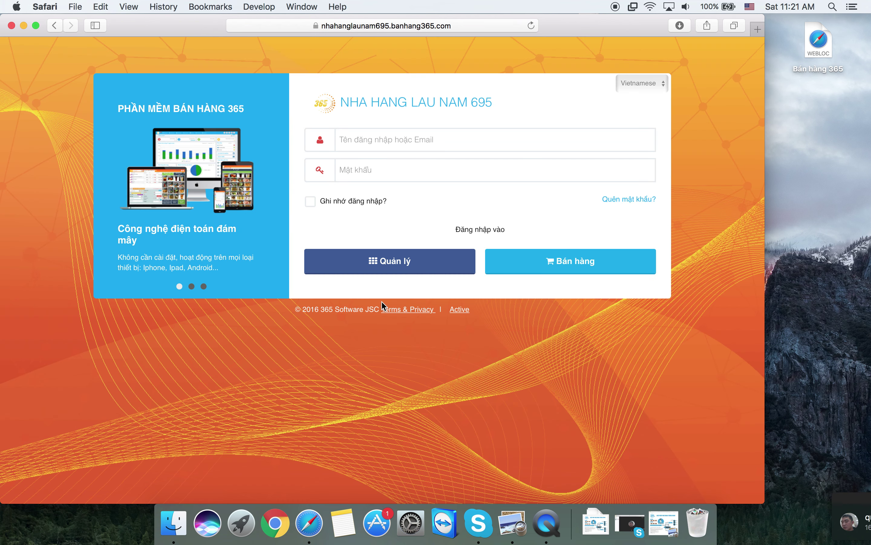
- Log in to Quản lý with the store's username and password, saving the password in Safari
click(373, 134)
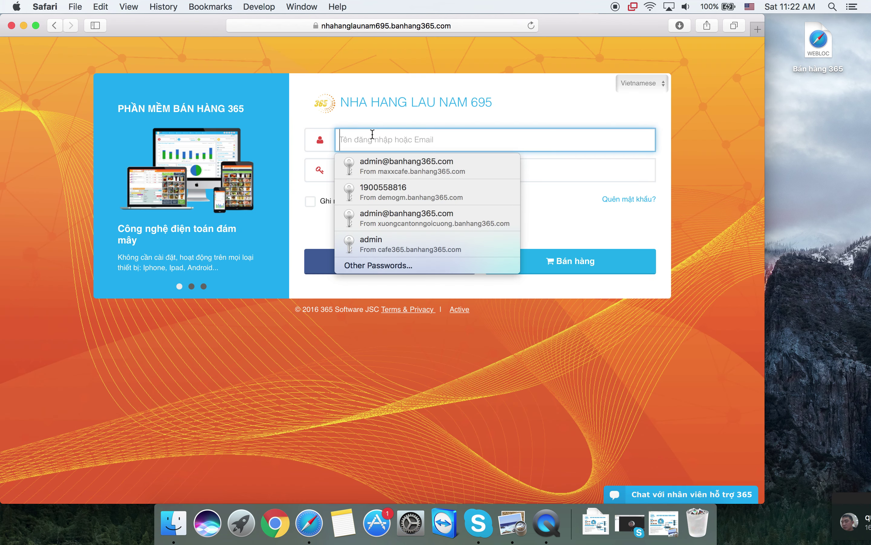
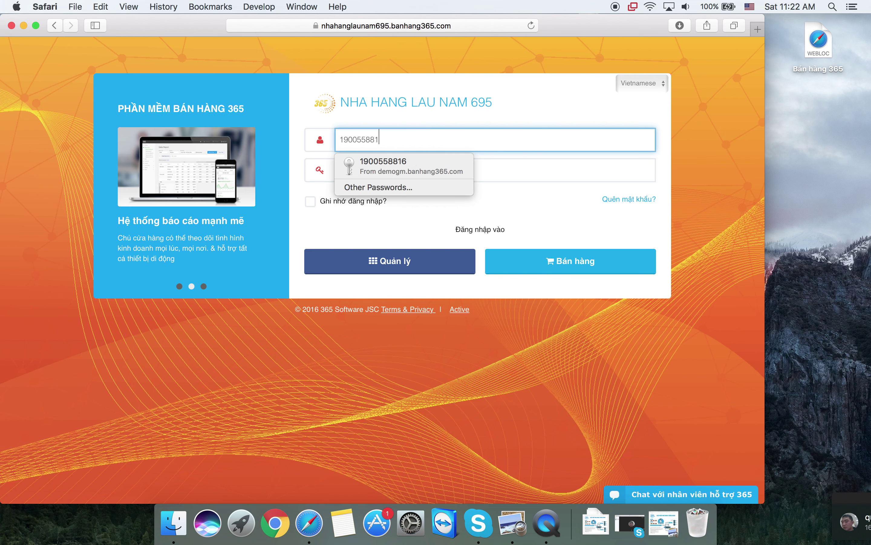
key(Tab)
text(123)
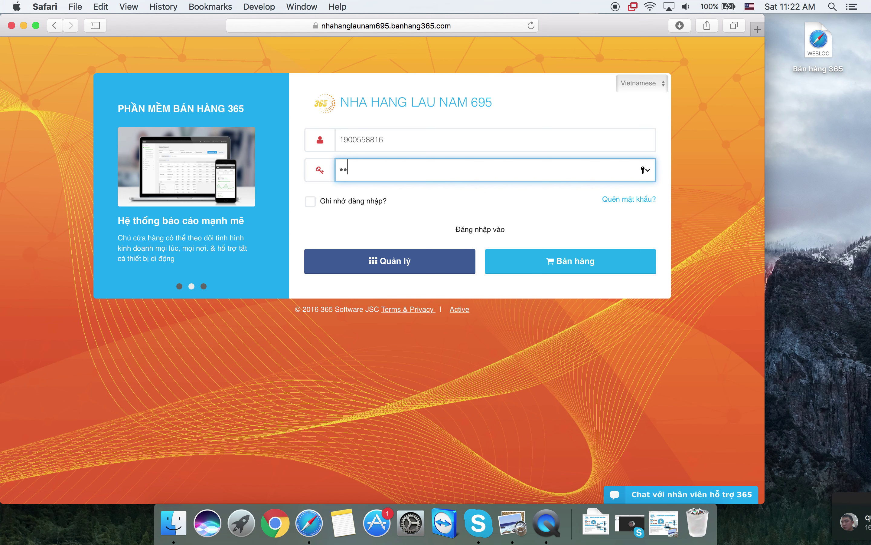
text(456)
click(367, 273)
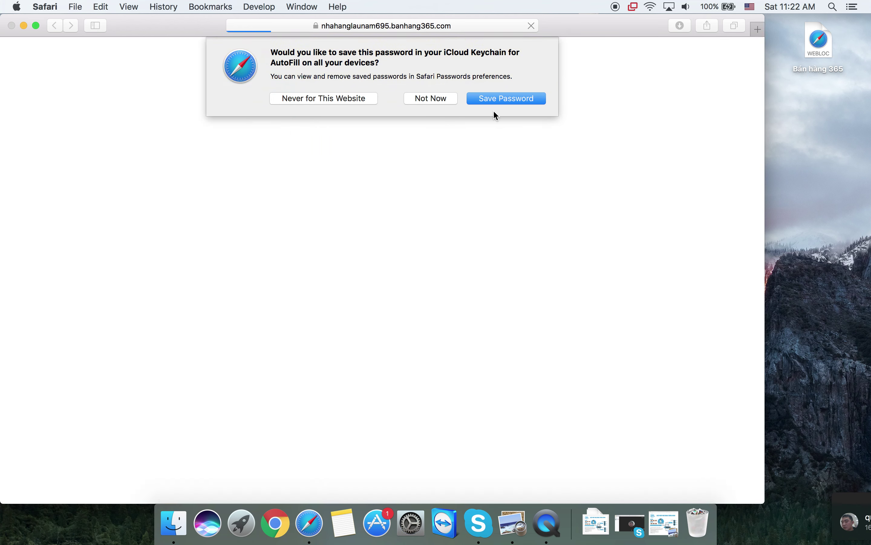
click(496, 103)
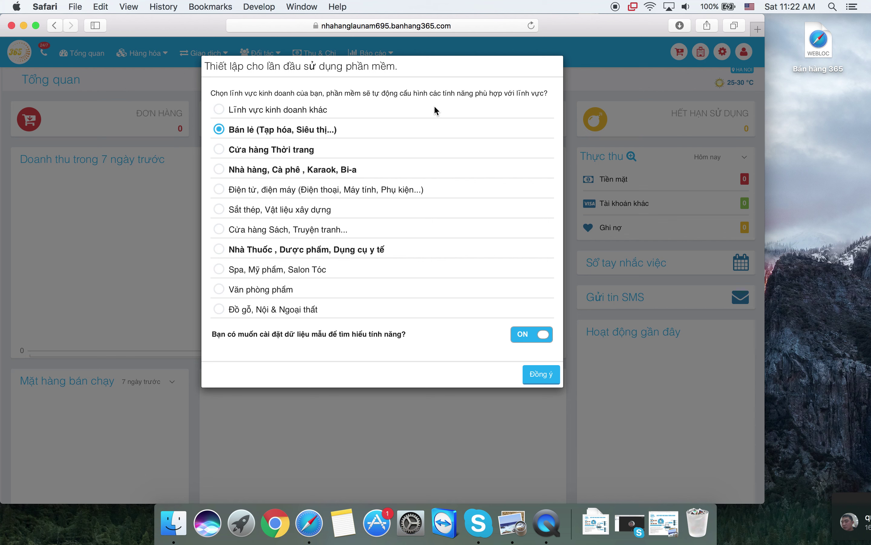
- Choose the Nhà hàng, Cà phê, Karaok, Bi-a sector with sample data on and confirm with Đồng ý
click(275, 174)
click(533, 376)
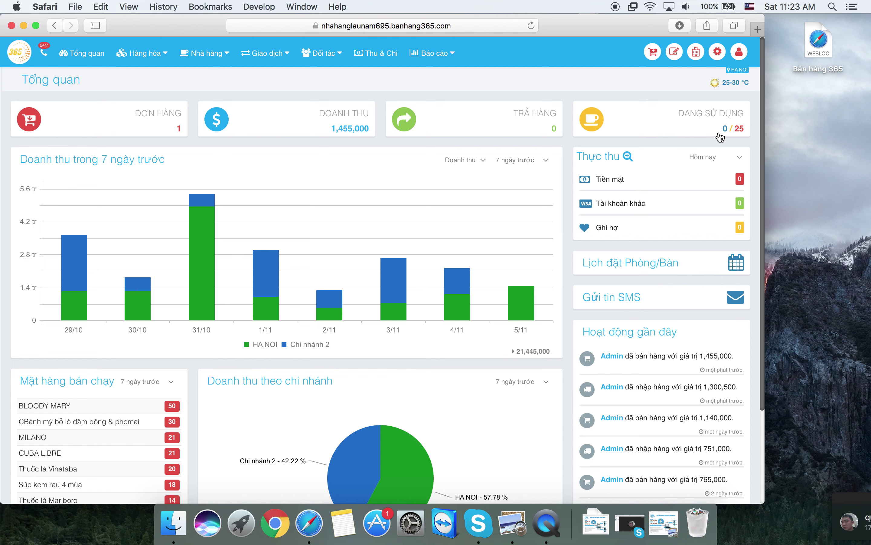
click(686, 121)
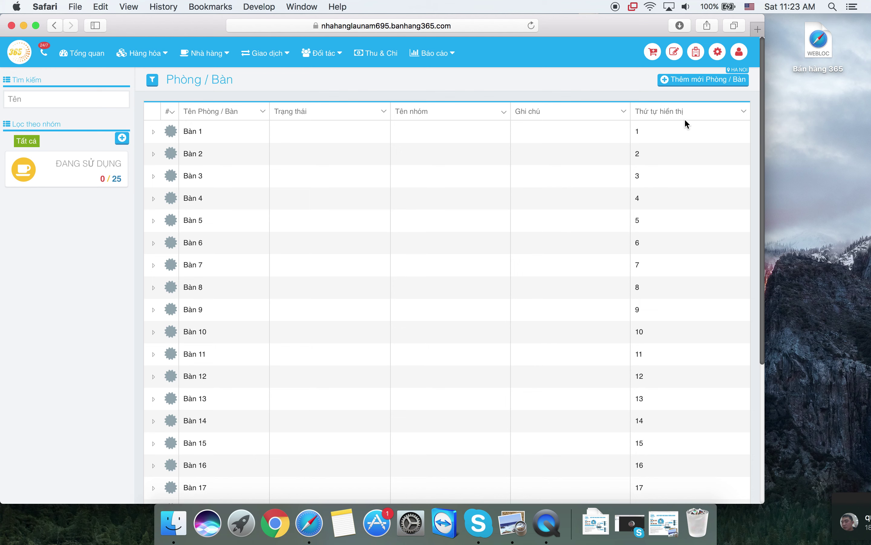
scroll(489, 248, down, 2)
scroll(490, 248, up, 2)
scroll(491, 248, down, 5)
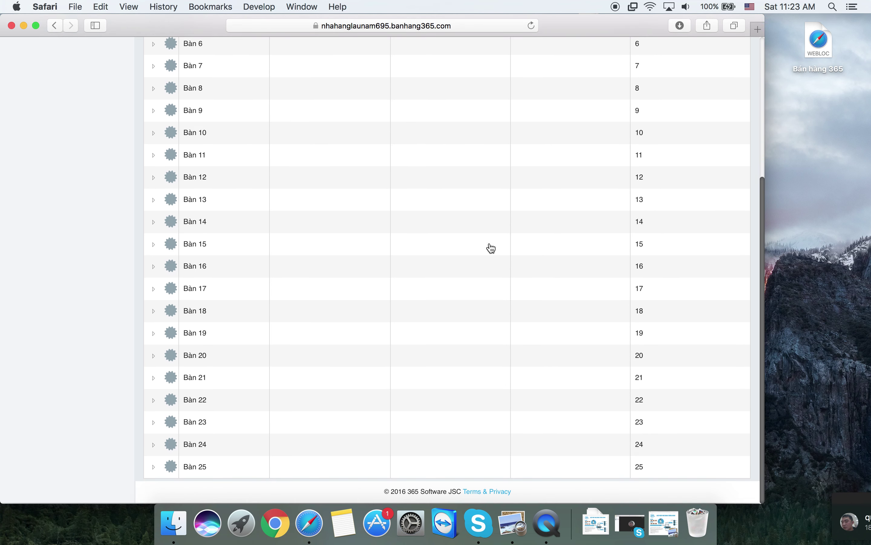
scroll(491, 248, up, 5)
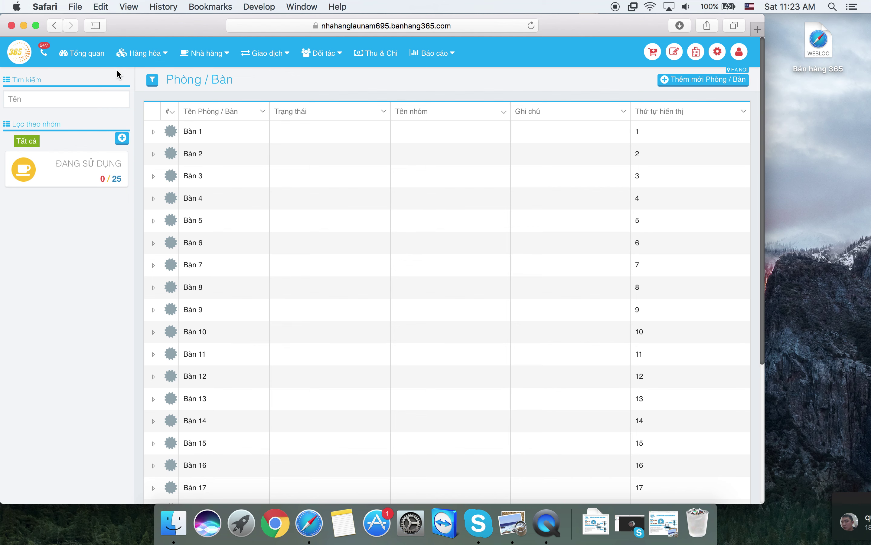
click(95, 59)
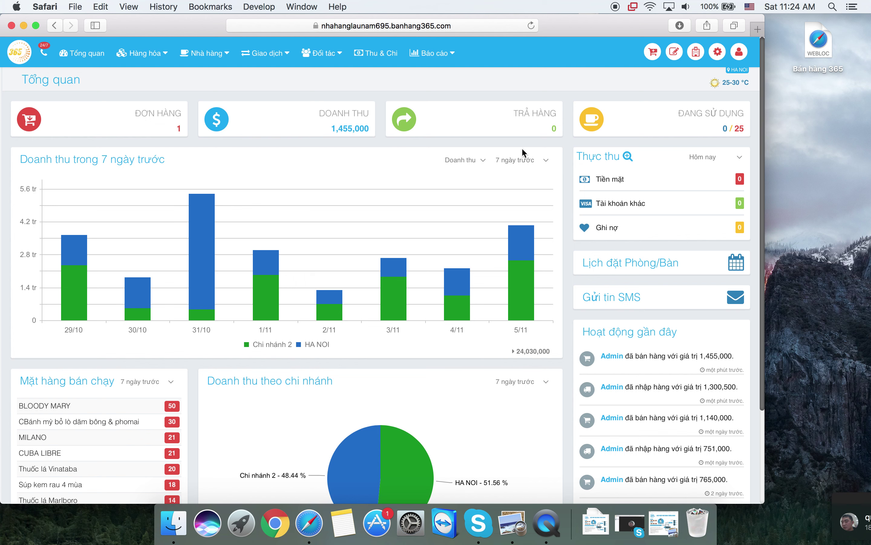
click(523, 161)
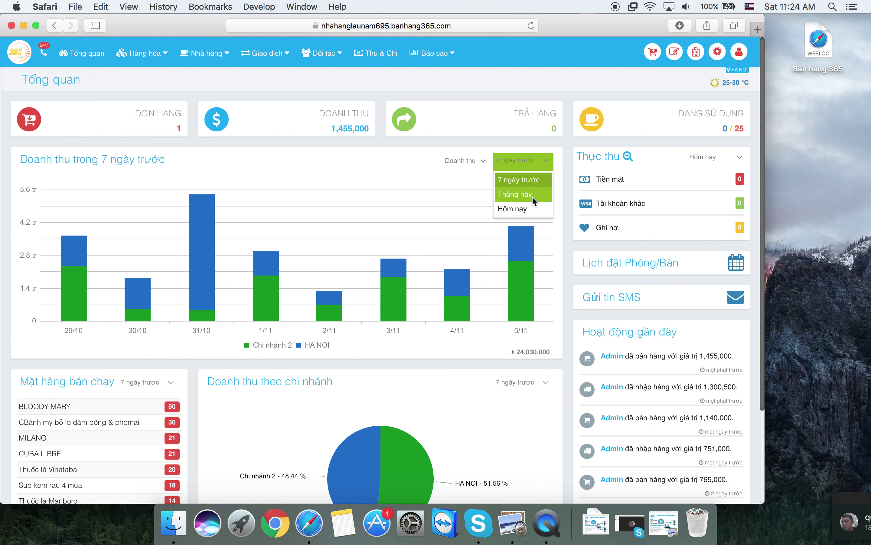
click(359, 169)
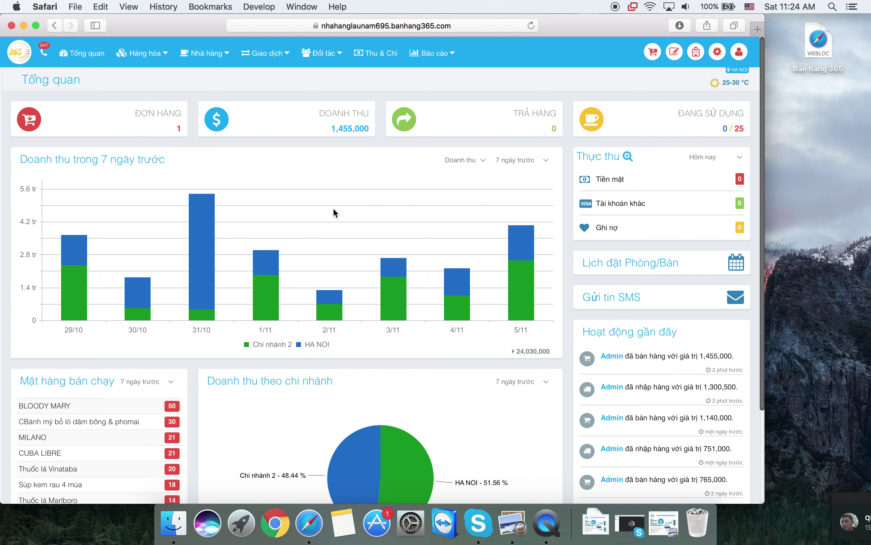
click(283, 350)
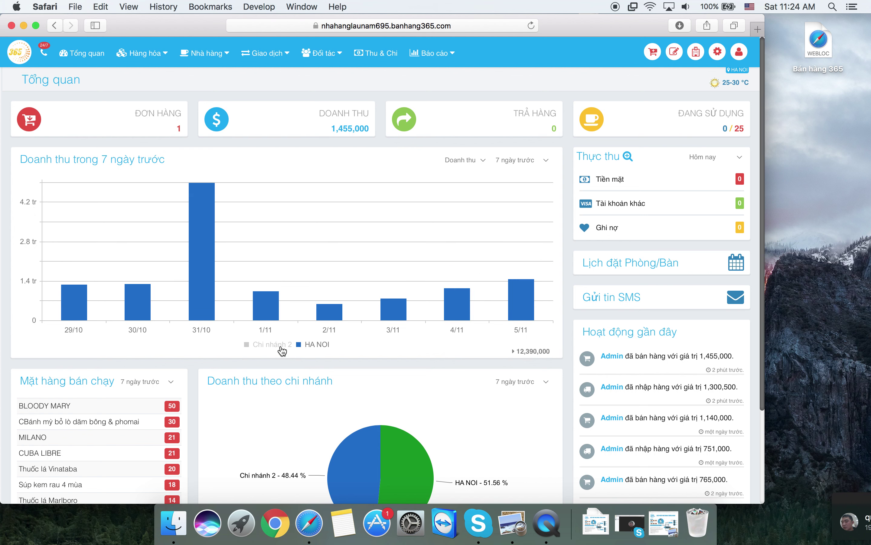
click(282, 349)
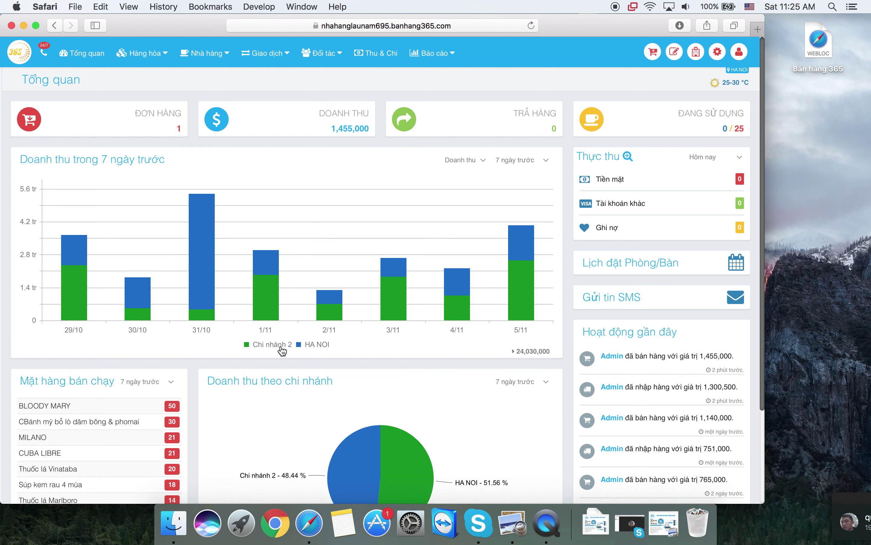
mouse_move(331, 285)
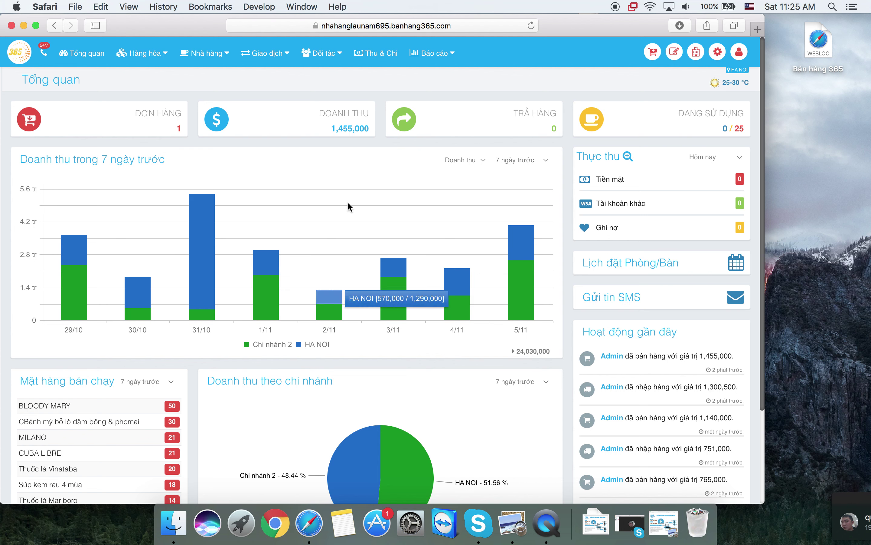
click(317, 345)
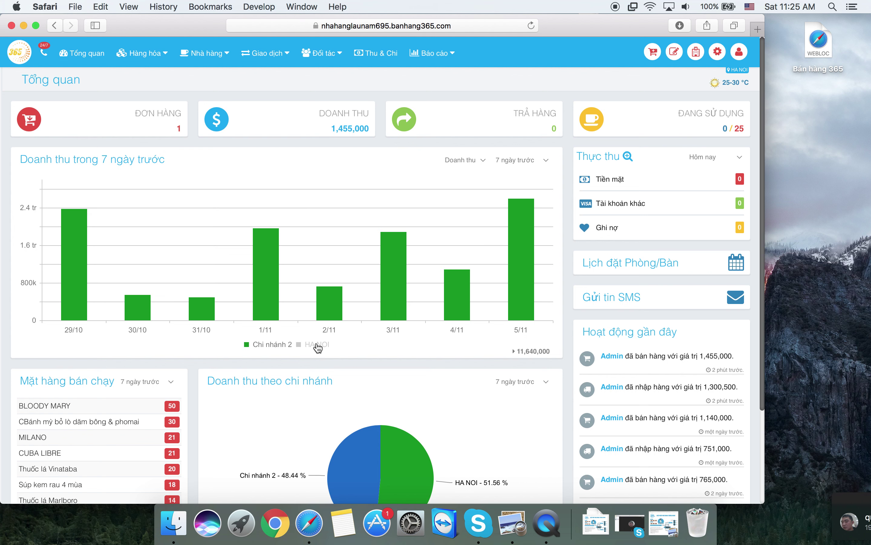
click(317, 345)
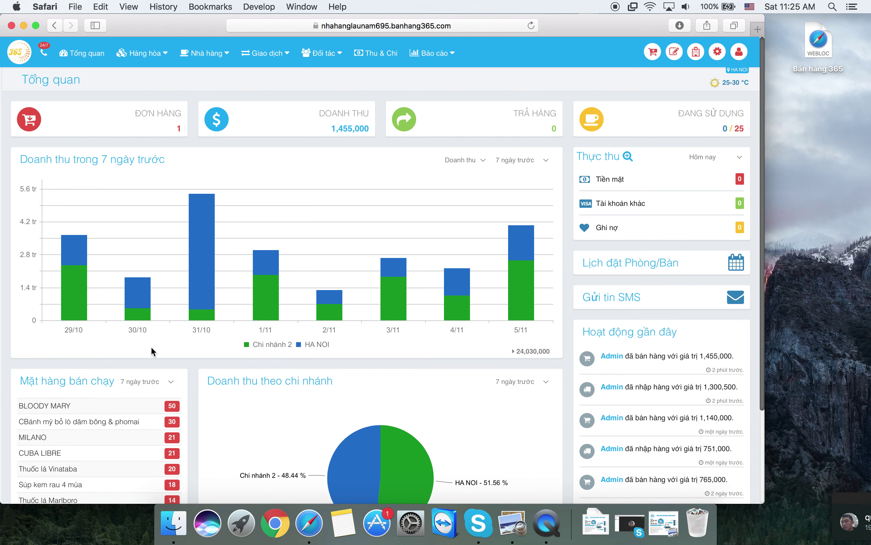
scroll(189, 301, down, 3)
- Open the latest 'Admin đã bán hàng…1,455,000' entry under Hoạt động gần đây
scroll(187, 301, down, 3)
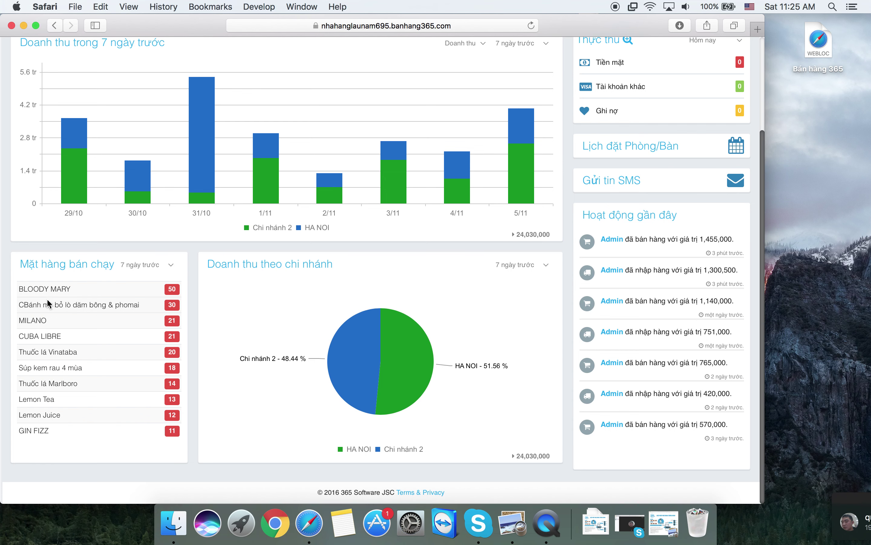
scroll(46, 298, up, 5)
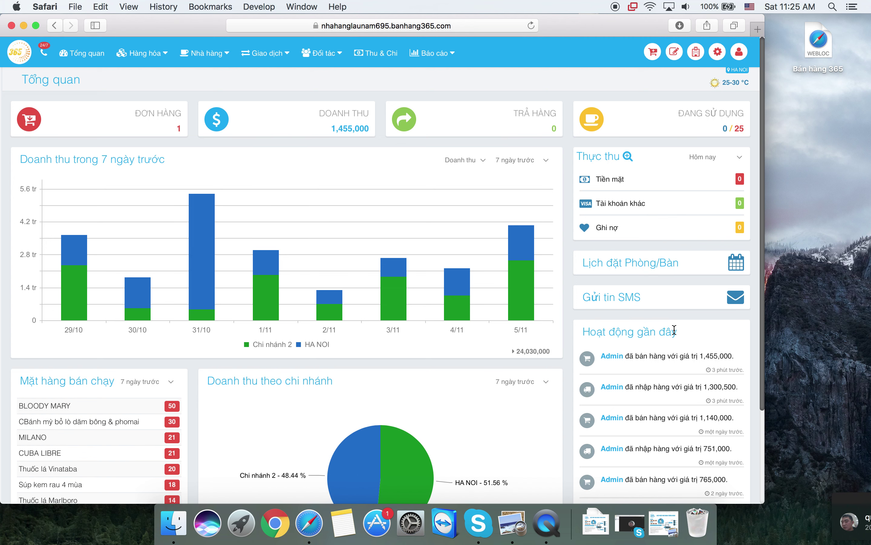
triple_click(659, 331)
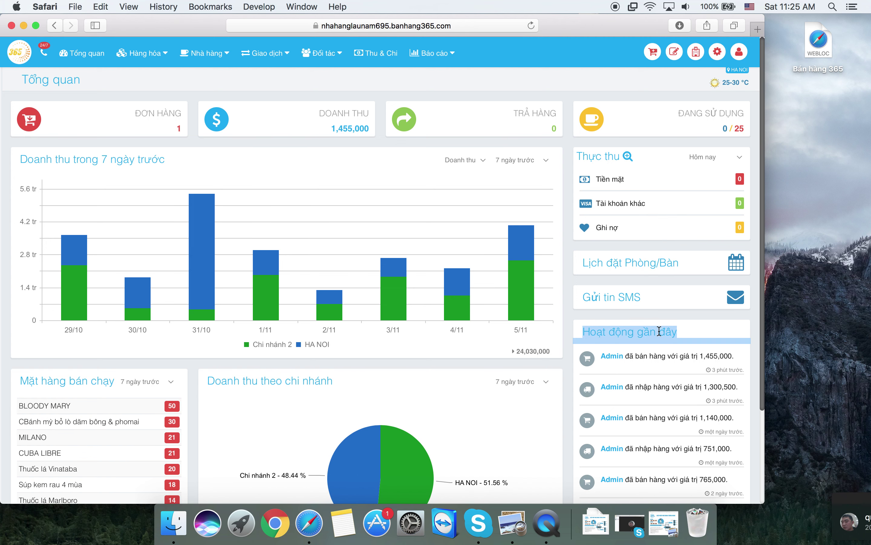
click(694, 332)
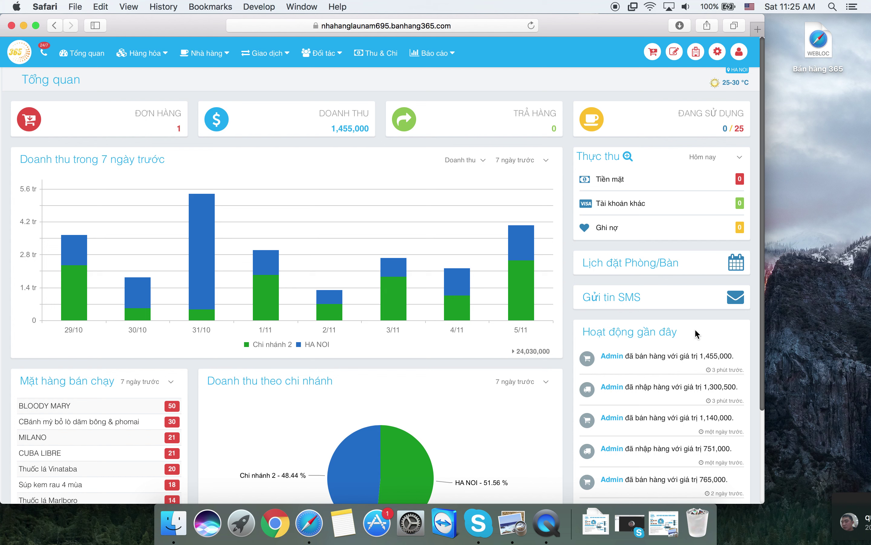
click(618, 354)
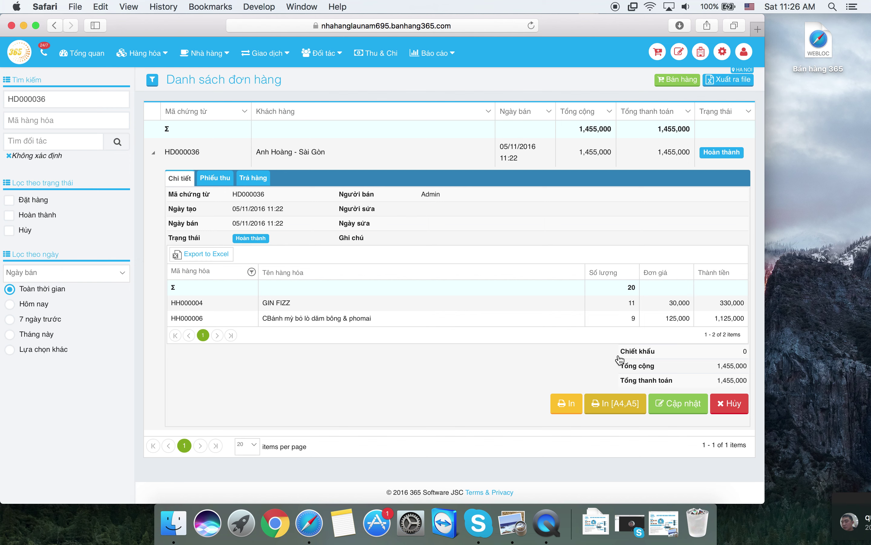
- Leave order HD000036 and return to the Tổng quan dashboard
click(83, 54)
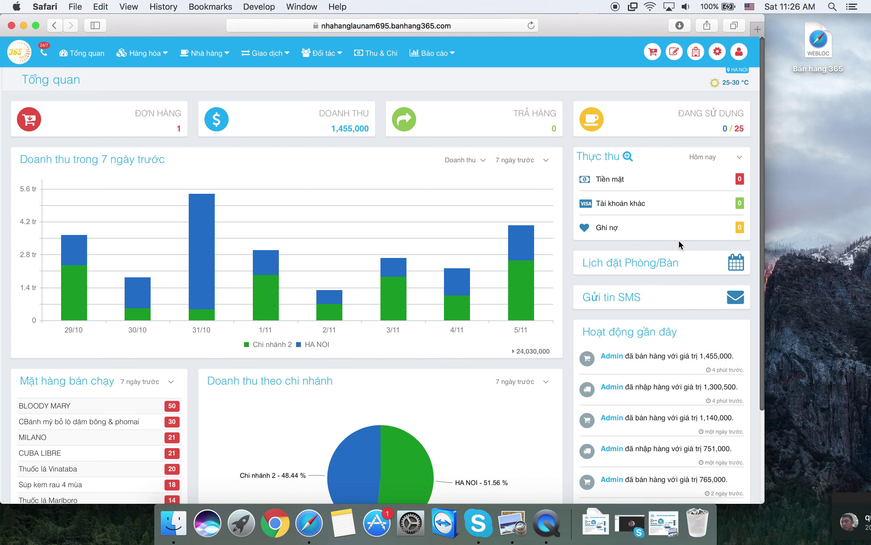
click(683, 263)
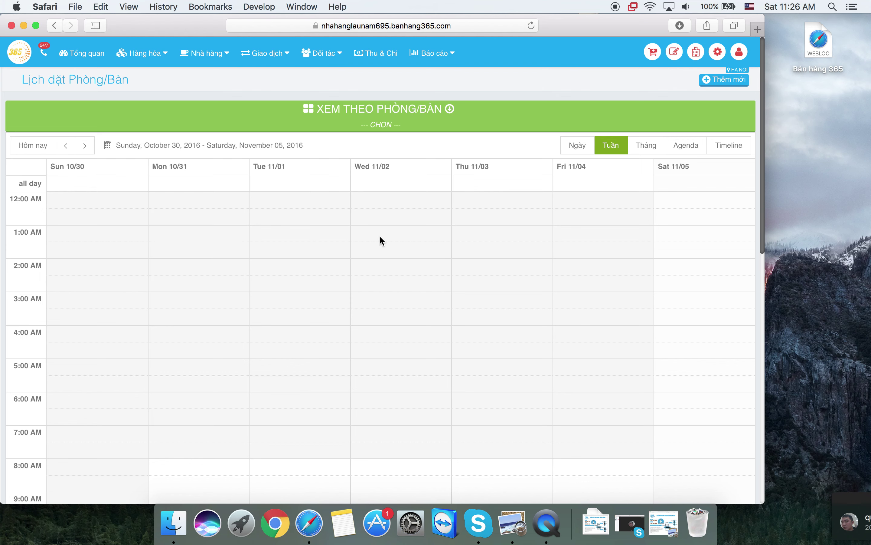
drag(379, 235, 388, 304)
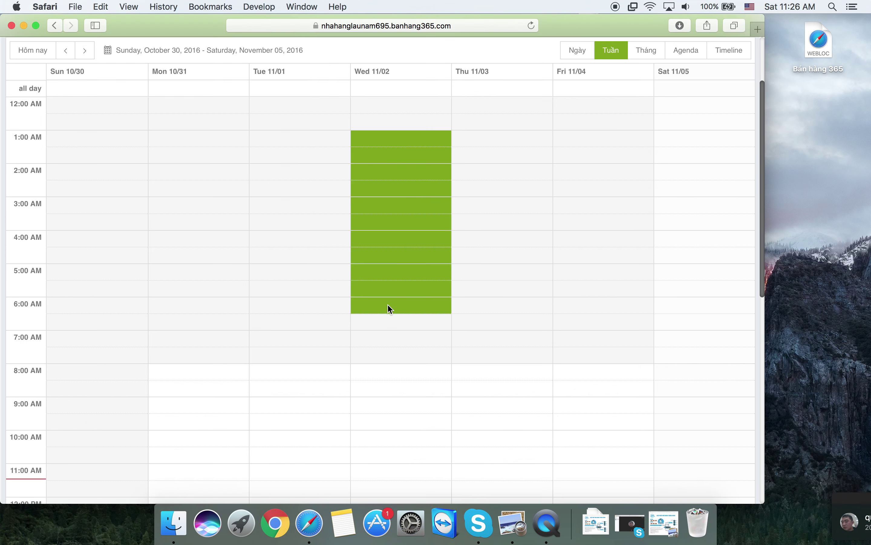
click(388, 304)
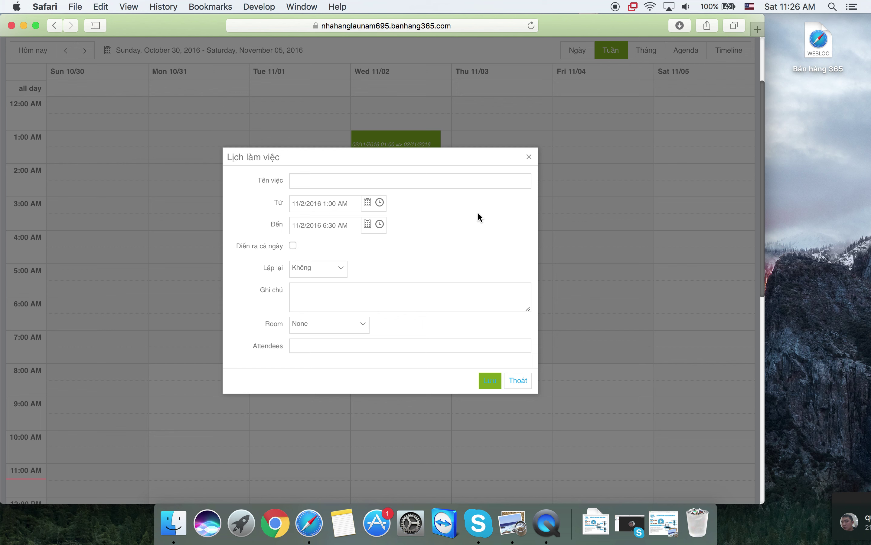
click(530, 161)
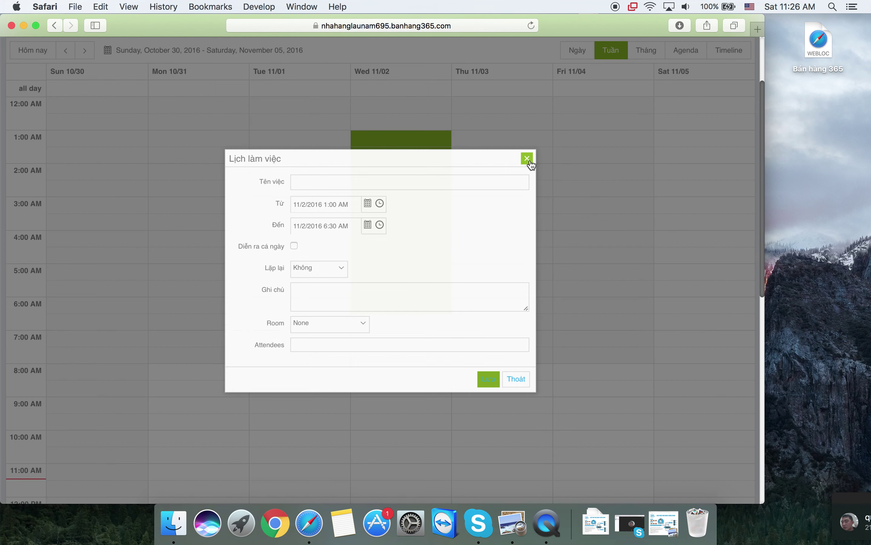
scroll(761, 44, up, 3)
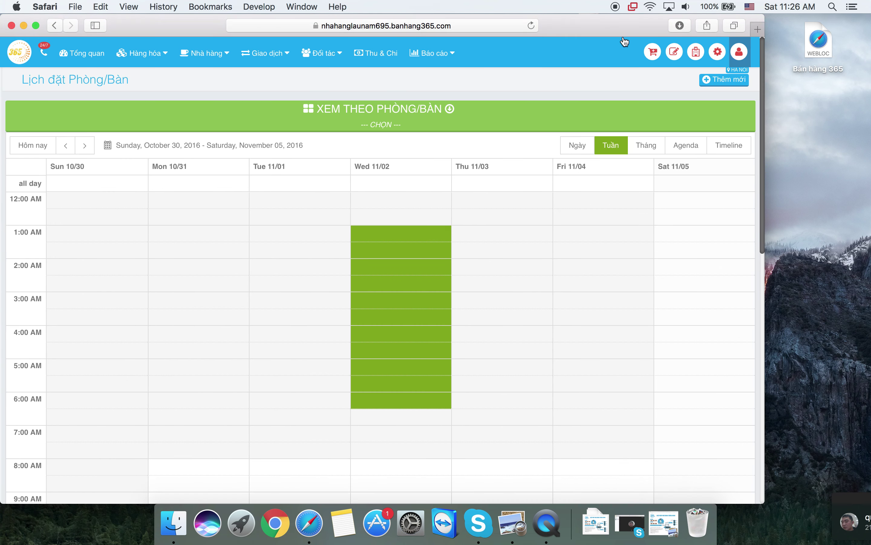
click(82, 55)
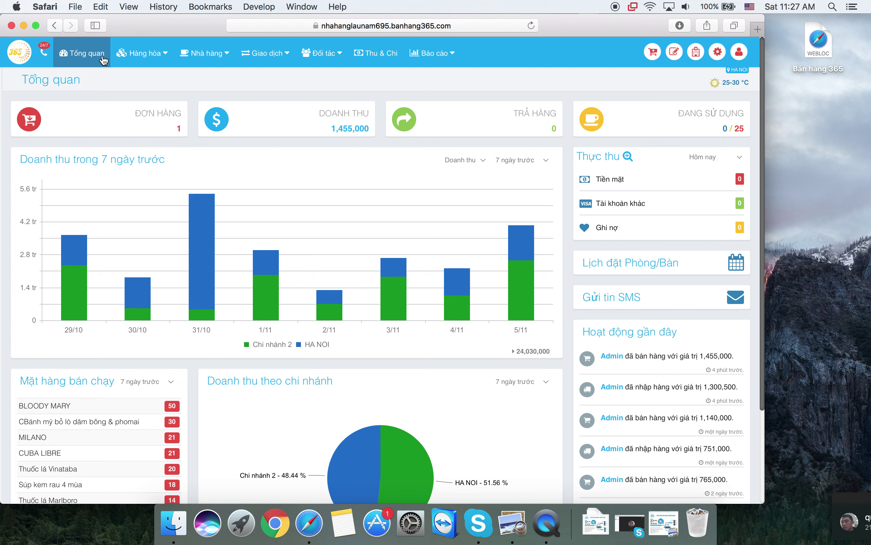
- Open the Hàng hóa dropdown in the top navigation bar
click(138, 59)
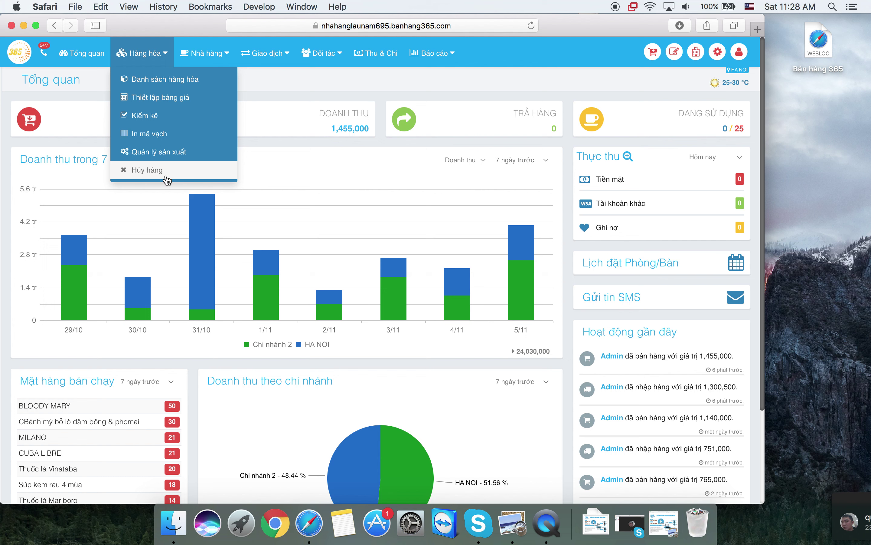
- Open the Nhà hàng menu showing cashier, customer ordering and Phòng / Bàn options
click(212, 63)
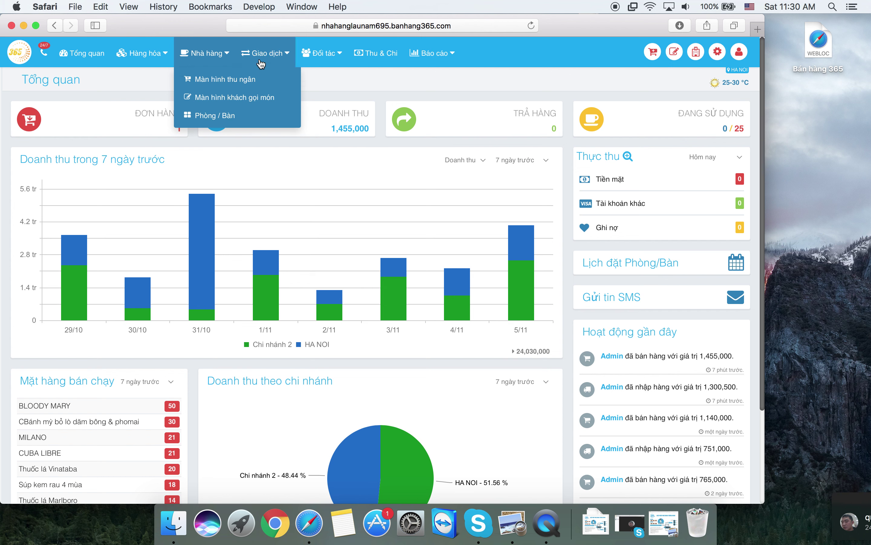
- Show the Giao dịch menu with order list, returns, goods receipts and internal transfers
mouse_move(261, 64)
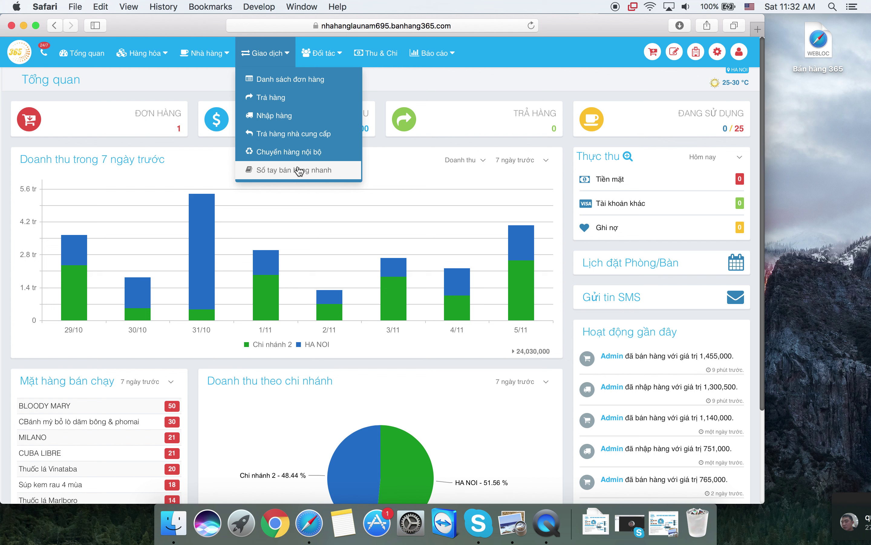
- Open the Đối tác menu listing customers, customer care, suppliers, delivery partners and SMS
click(320, 68)
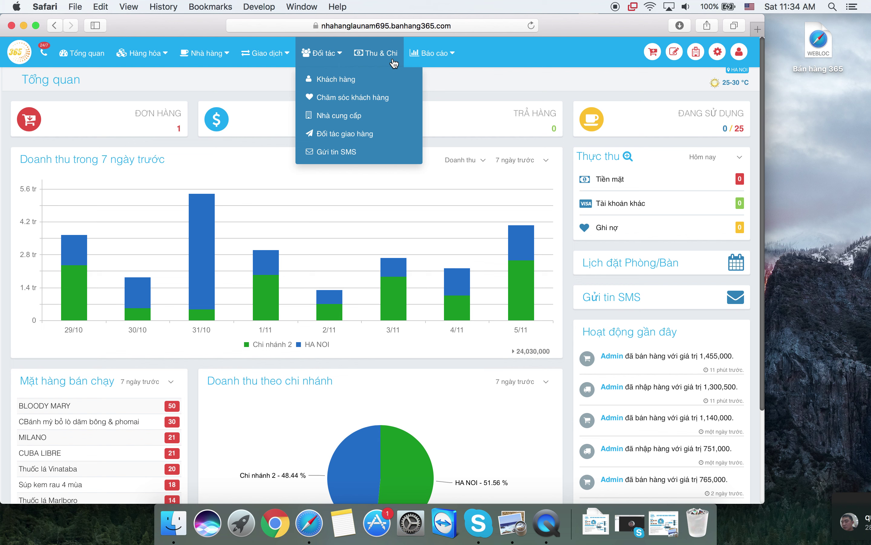
- Display the Báo cáo reports dropdown from the top navigation bar
click(440, 45)
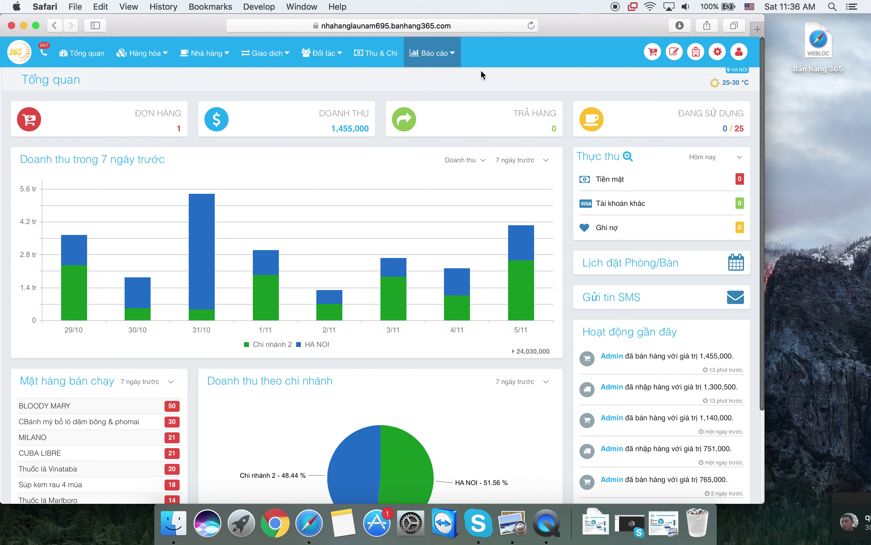
- Delete all sample business data through settings > Xóa dữ liệu mẫu, confirming with Đồng ý
click(717, 56)
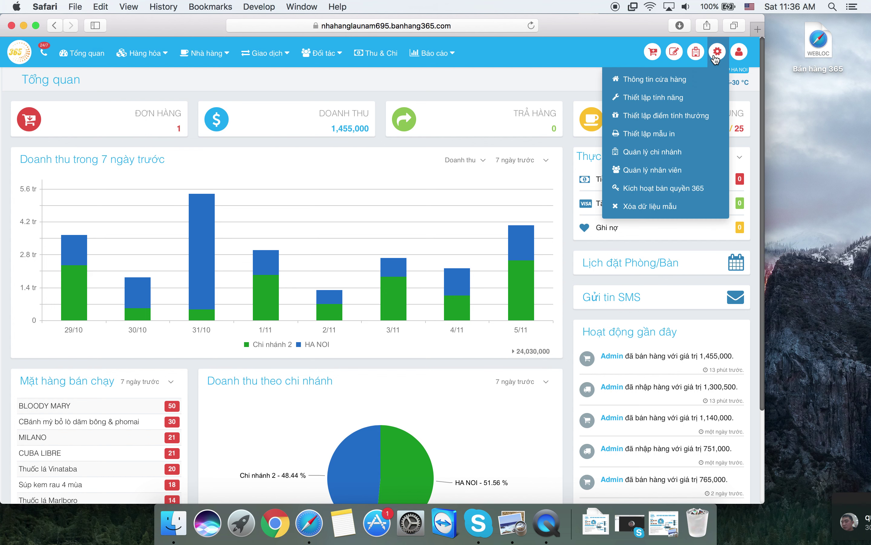
click(659, 213)
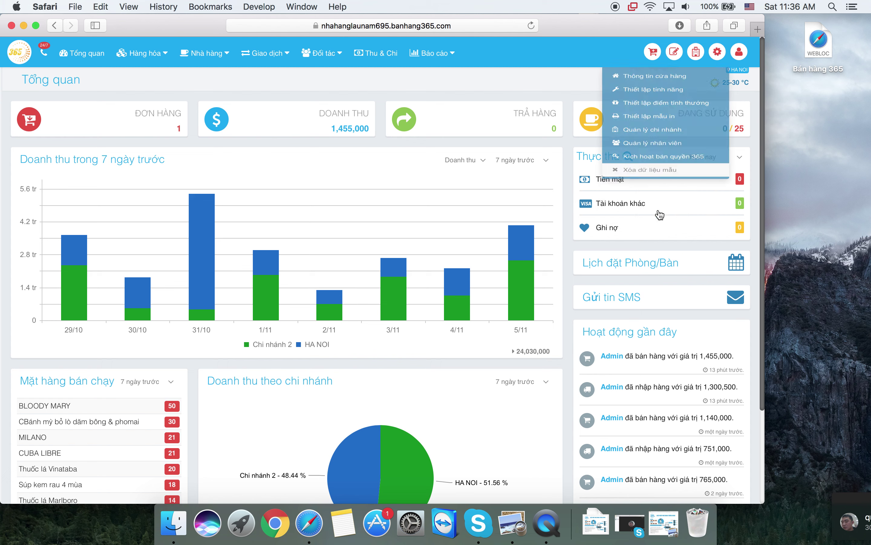
click(500, 138)
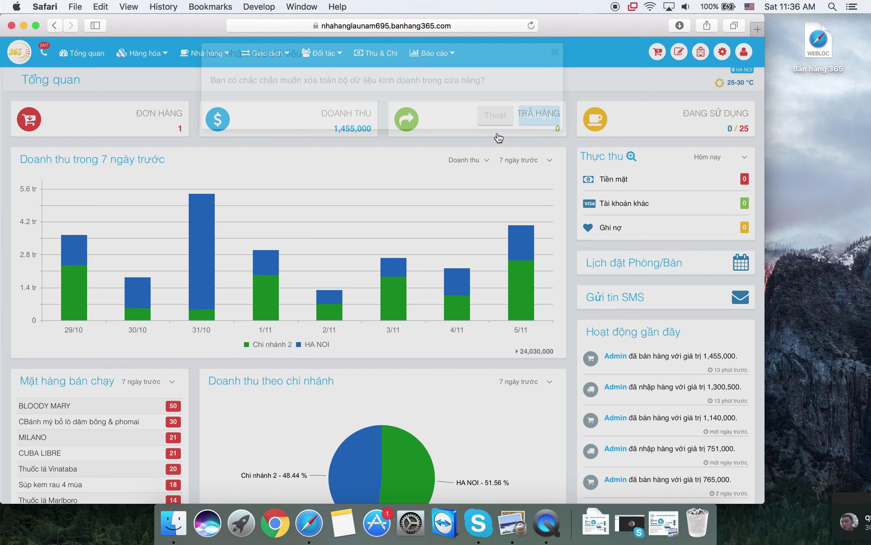
click(718, 54)
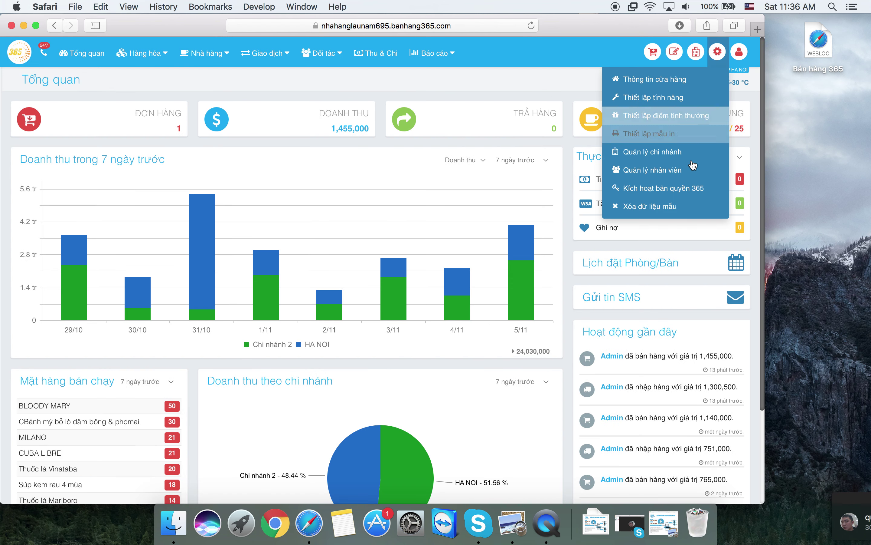
click(654, 207)
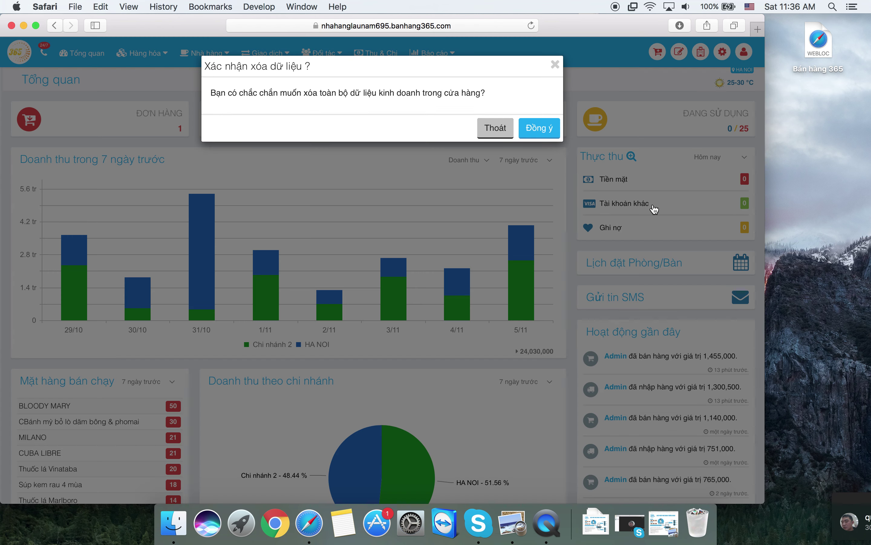
click(536, 130)
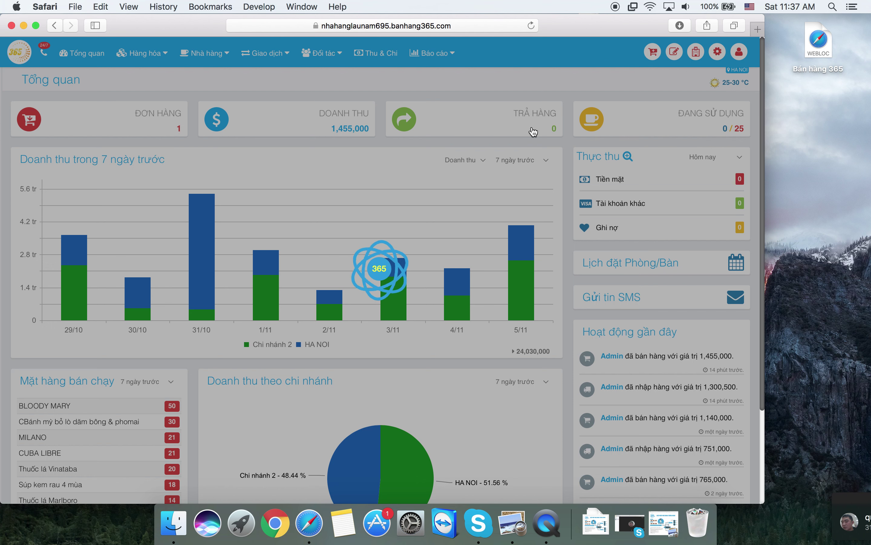
- Reload the page so the dashboard shows 0 orders and 0 revenue
key(super+r)
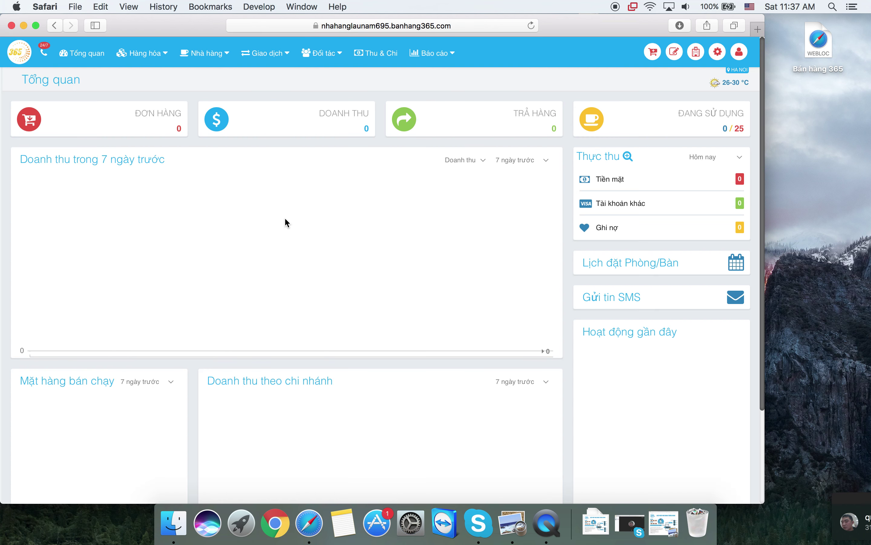
scroll(296, 220, down, 5)
scroll(297, 220, up, 5)
click(228, 60)
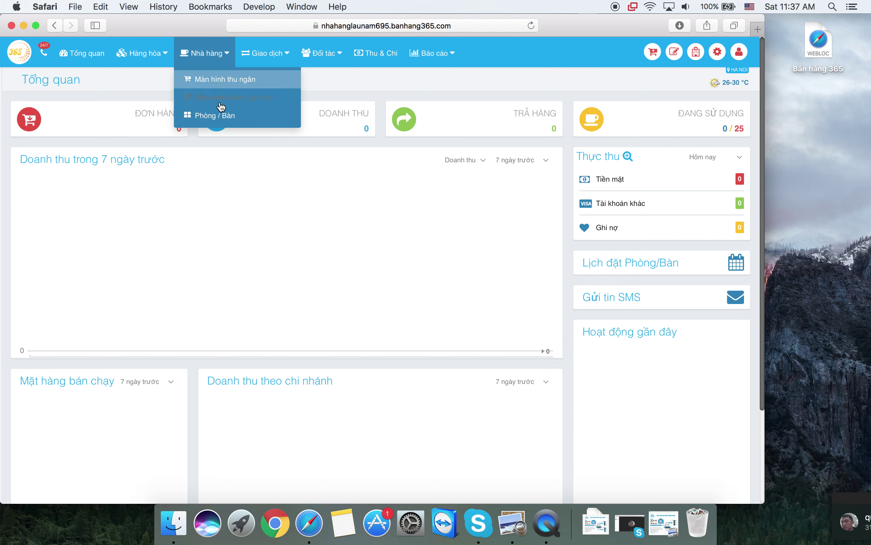
- Go to Nhà hàng > Phòng / Bàn, browse the 25 tables, and expand Bàn 1
click(224, 115)
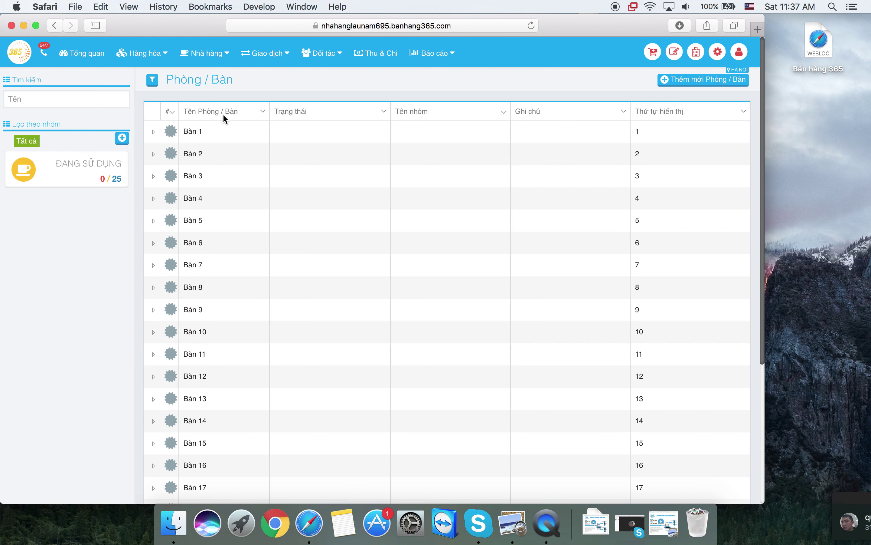
scroll(281, 214, down, 5)
scroll(283, 215, down, 2)
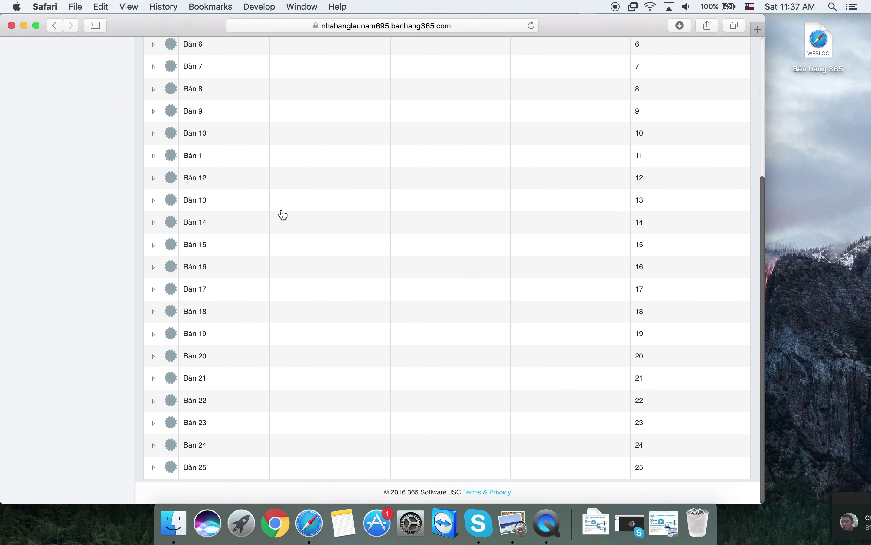
scroll(283, 215, up, 10)
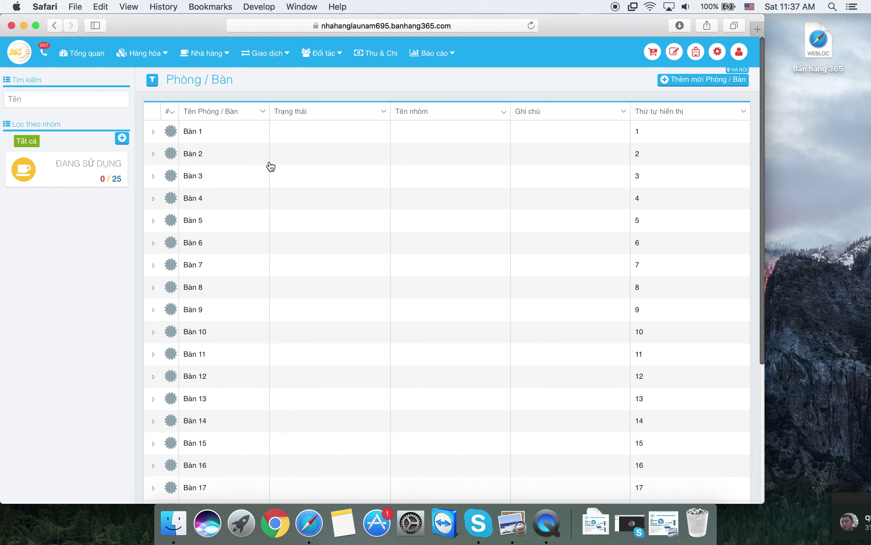
click(227, 137)
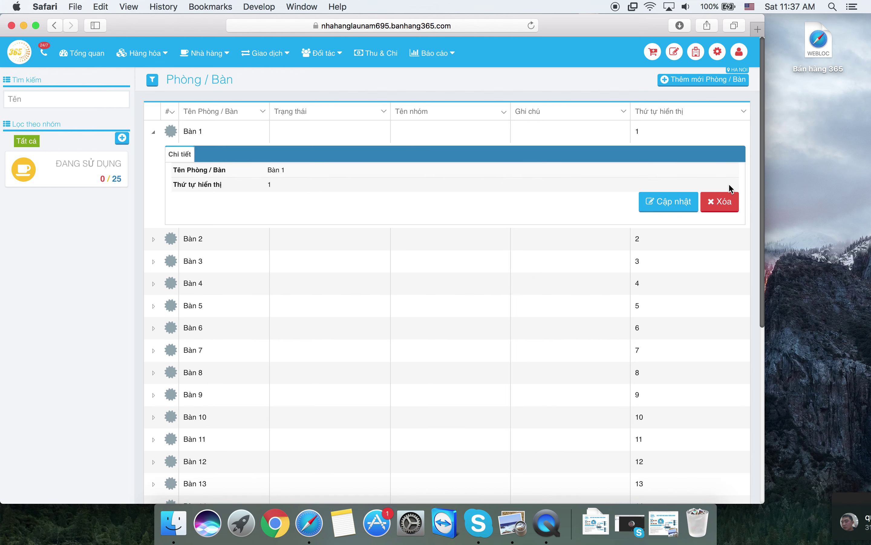
- Change table Bàn 1's name to 'Bàn 1A' in its Cập nhật form and save
click(669, 201)
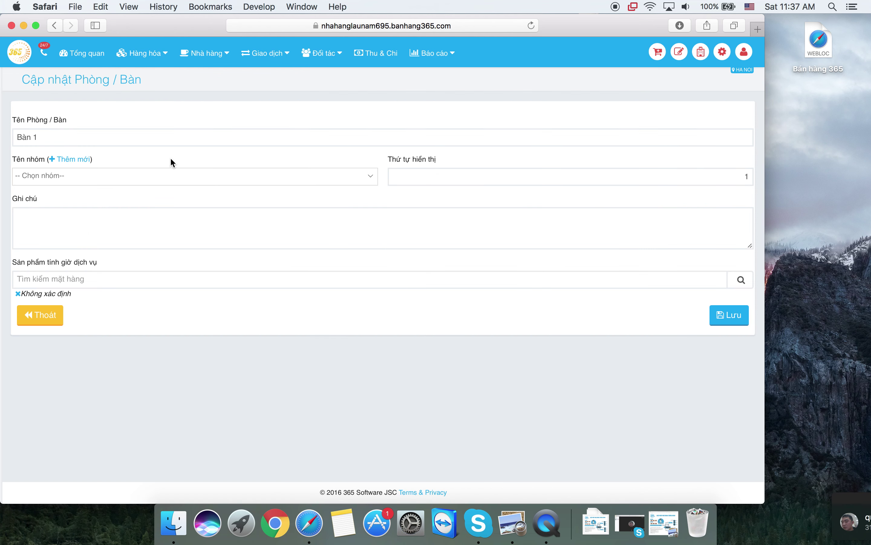
click(107, 136)
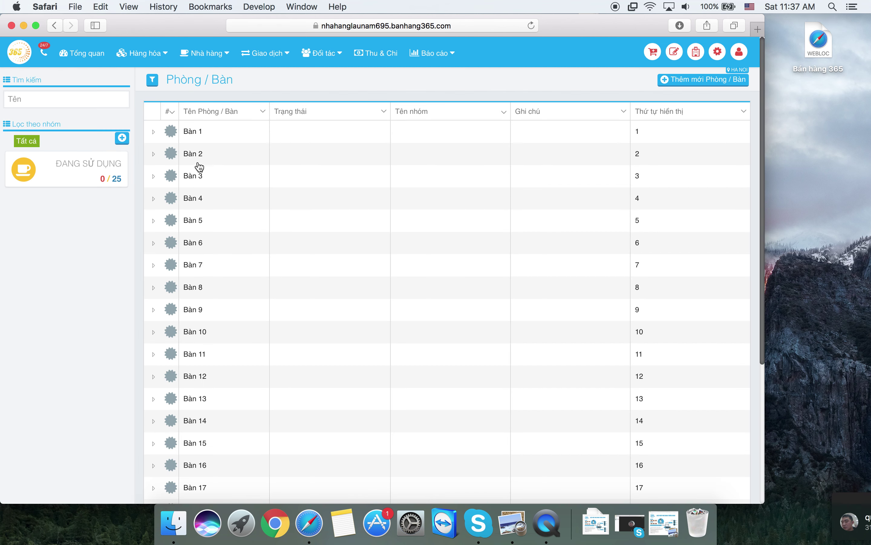
click(203, 136)
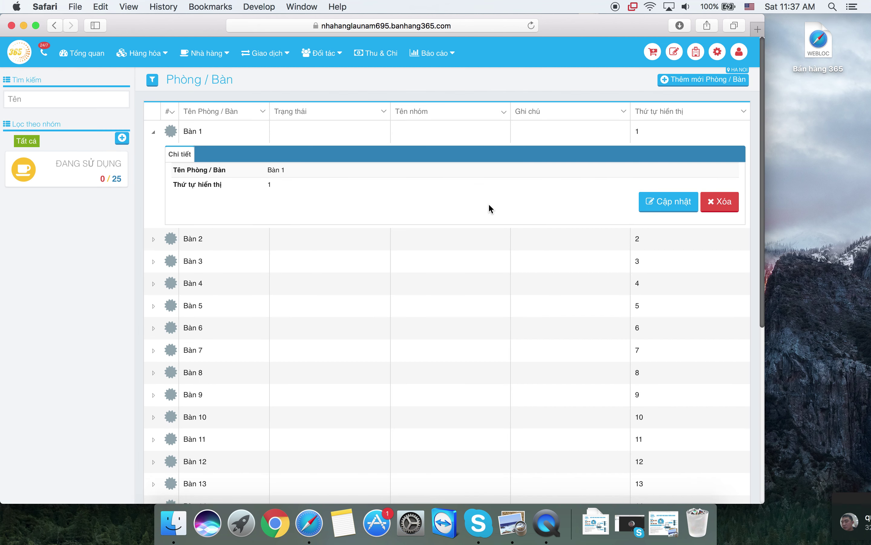
click(670, 204)
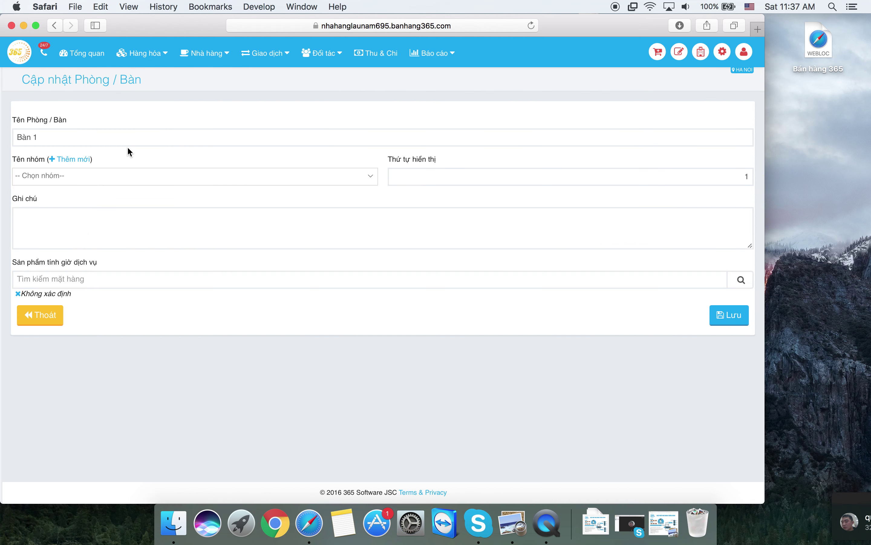
click(112, 138)
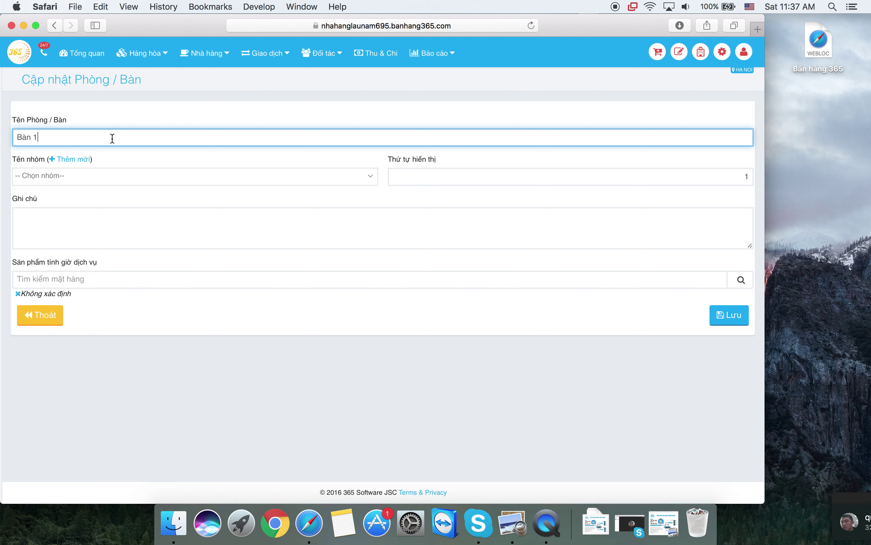
text(A)
click(722, 317)
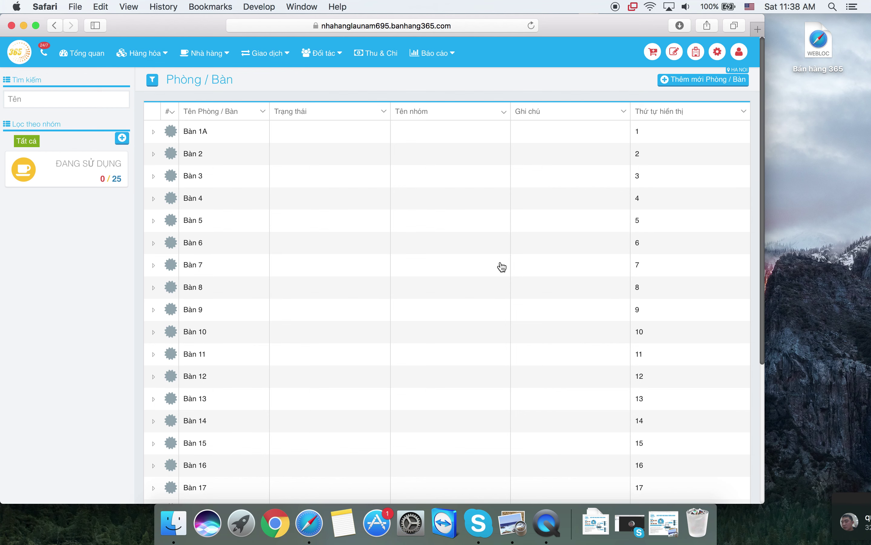
scroll(502, 267, down, 5)
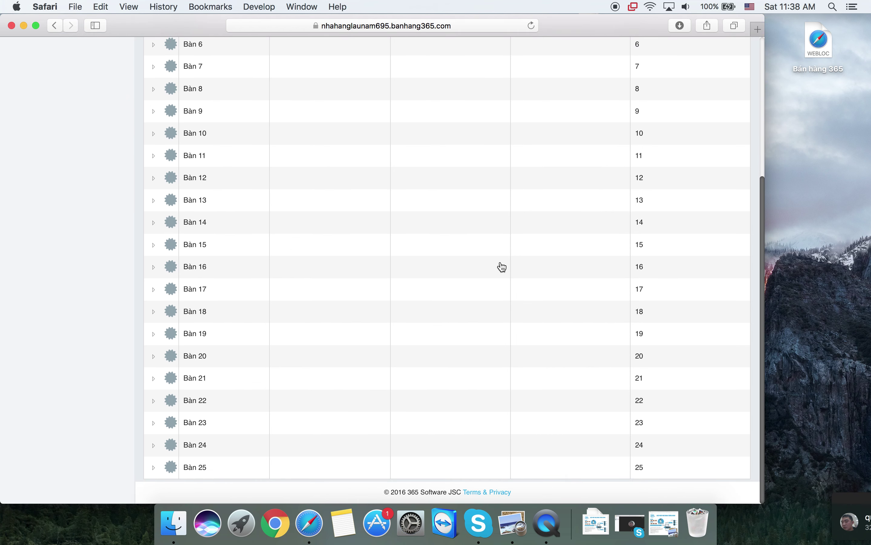
- Remove table Bàn 25 and confirm with Đồng ý, leaving 24 tables
scroll(502, 266, up, 5)
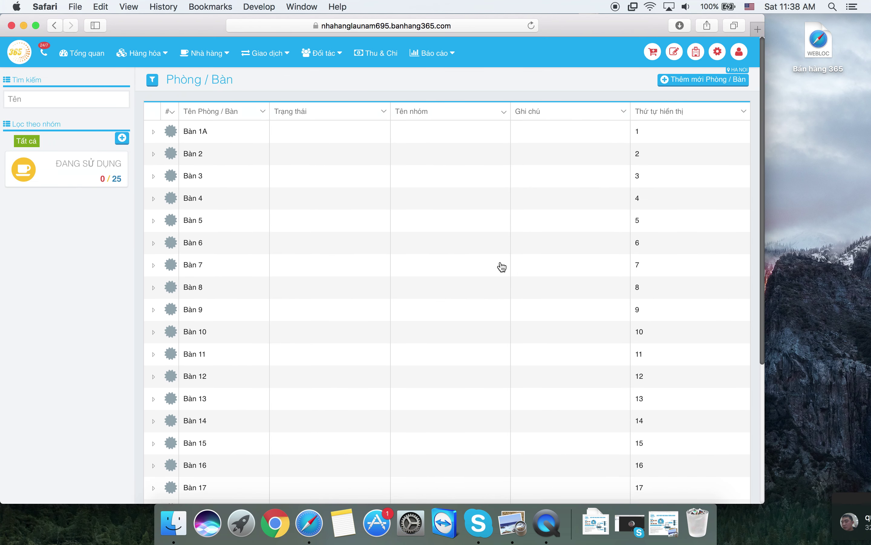
scroll(502, 267, down, 5)
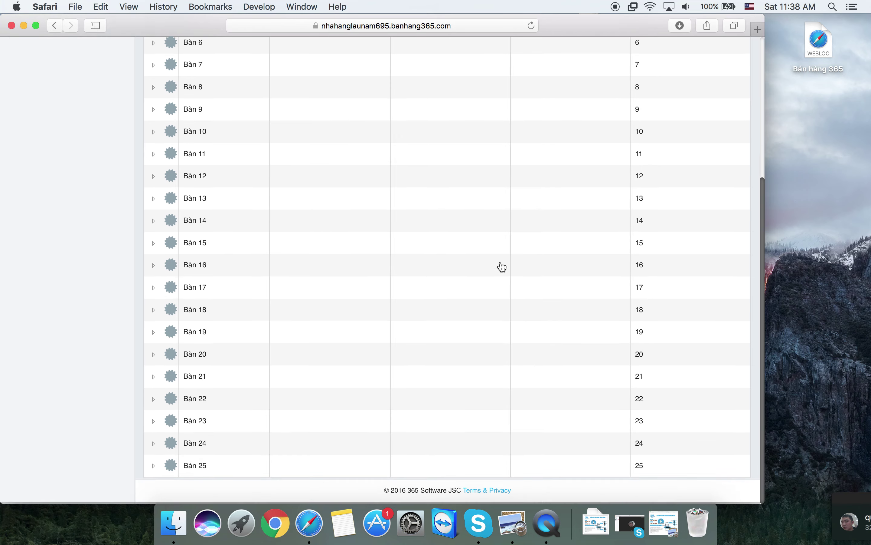
click(238, 469)
scroll(234, 467, down, 3)
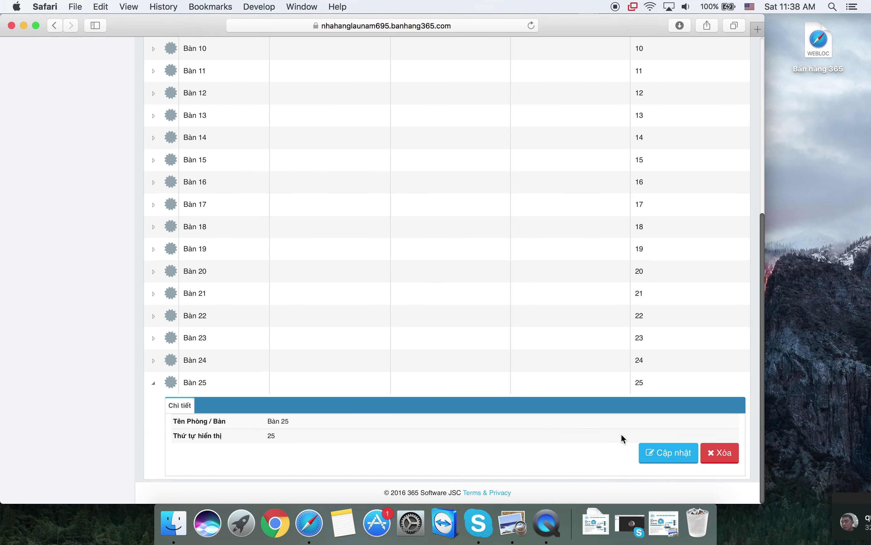
click(722, 454)
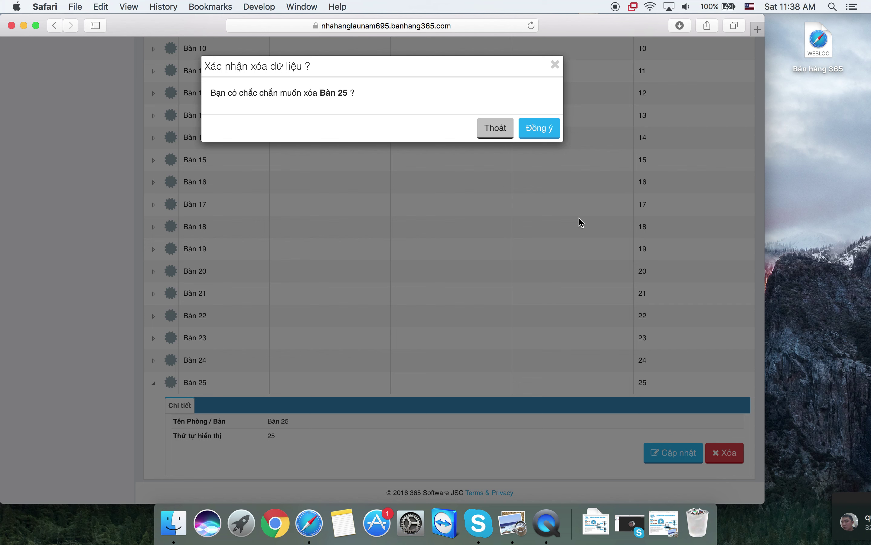
click(553, 134)
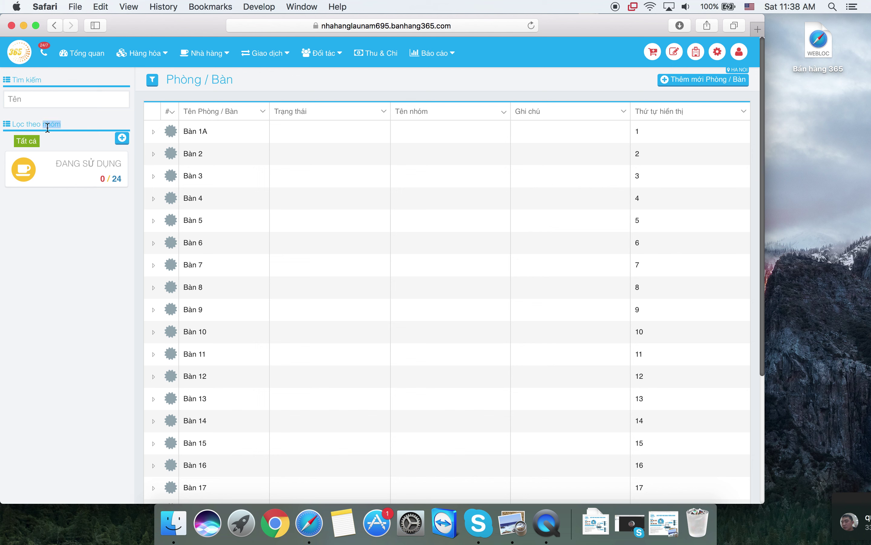
- Create a table group named 'Ngoai troi'
click(122, 138)
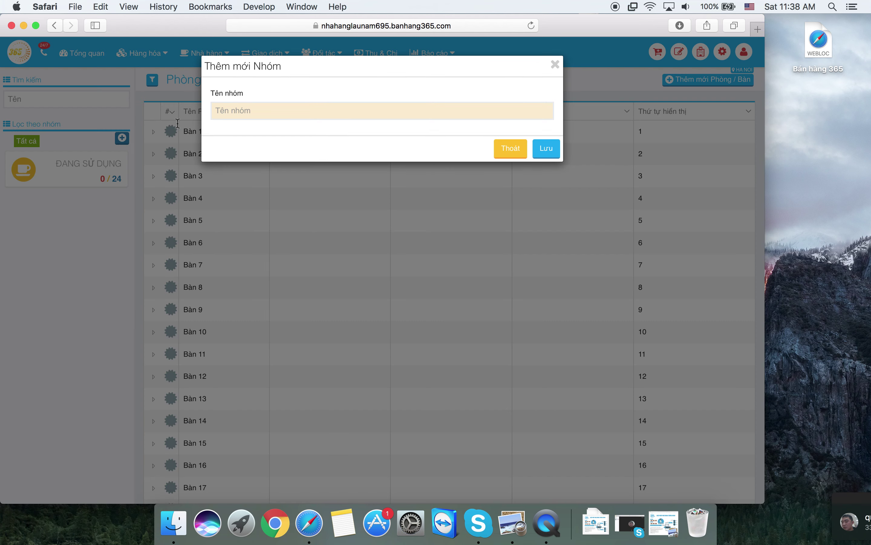
click(300, 110)
text(Ngo)
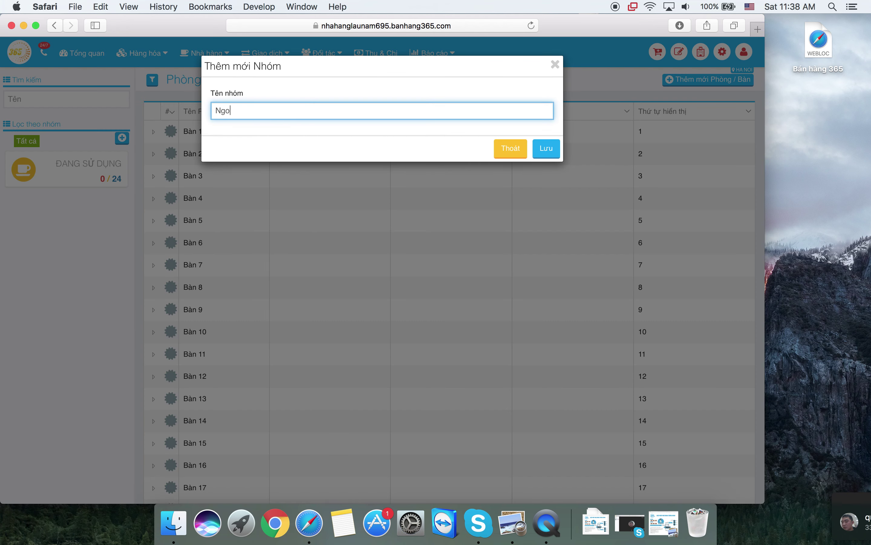
text(ai troi)
click(545, 156)
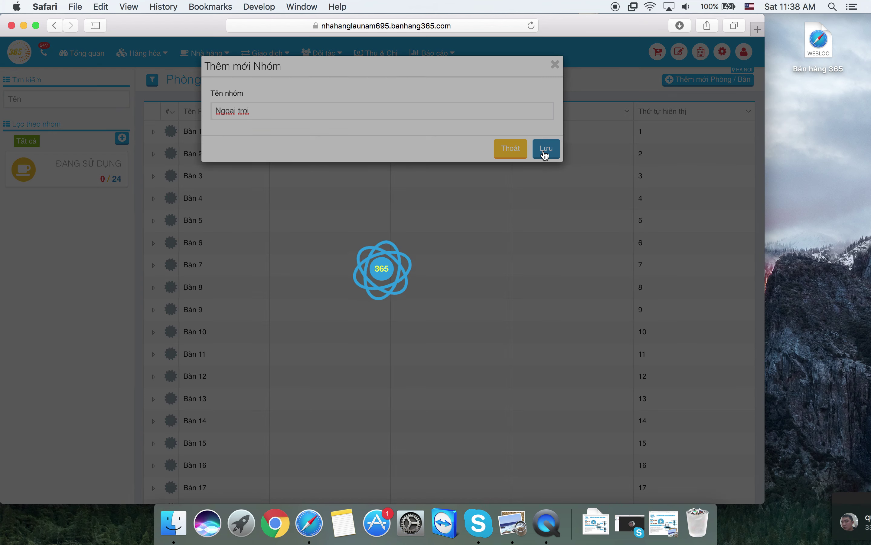
- Create a second table group named 'Tang 2'
click(122, 138)
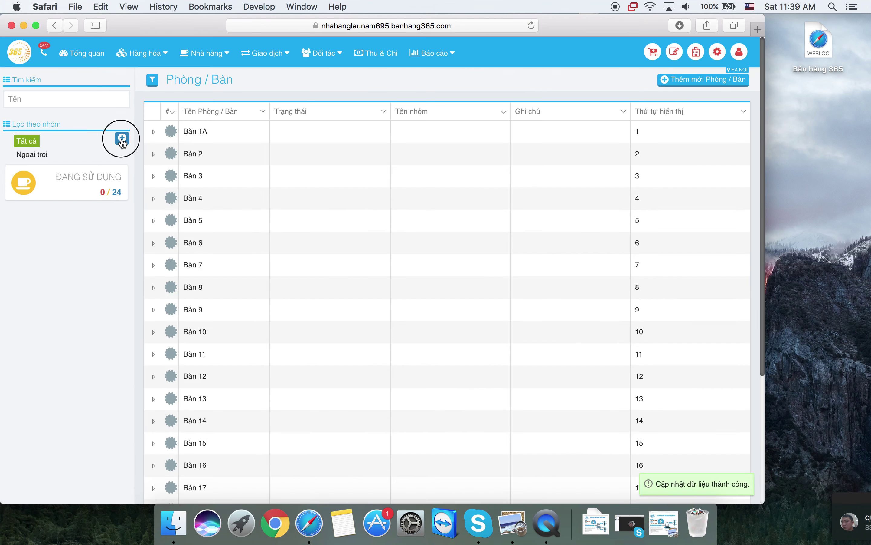
text(trong)
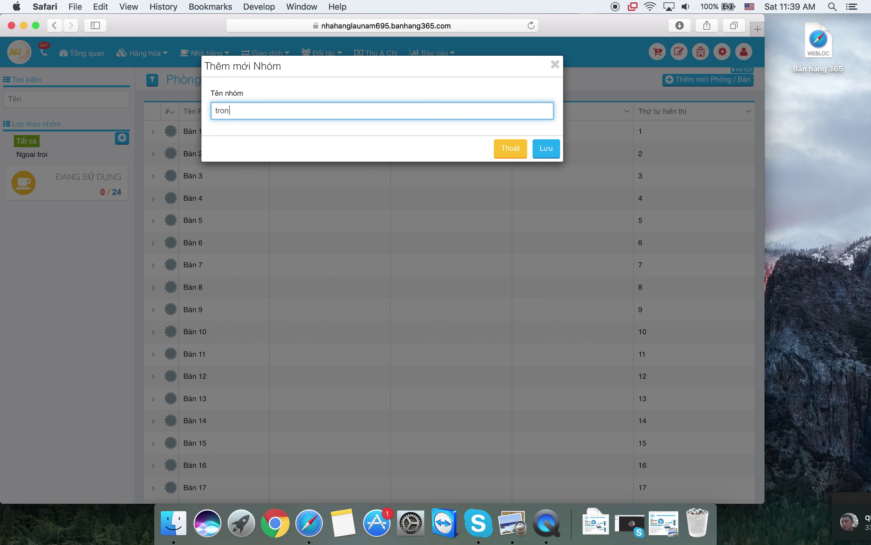
key(BackSpace)
key(BackSpace)
key(BackSpace)
key(BackSpace)
key(BackSpace)
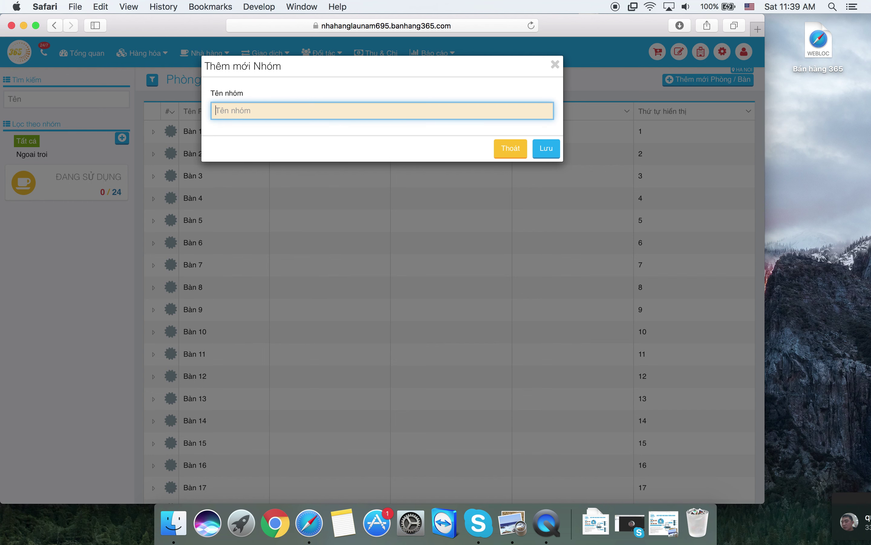
text(Tang 2)
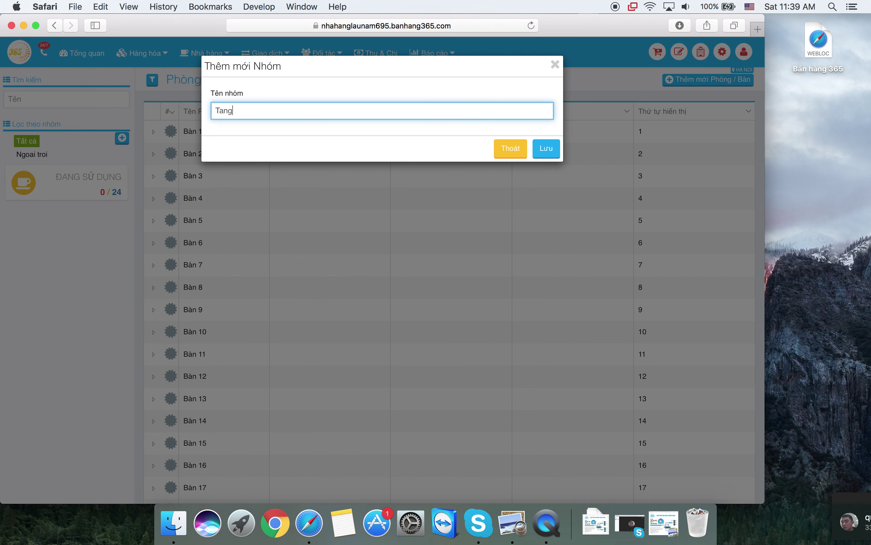
click(557, 159)
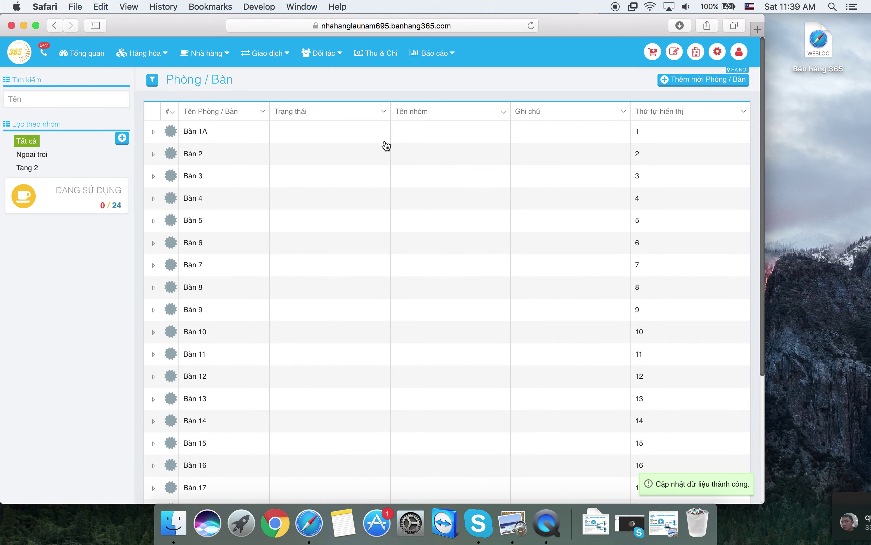
- Set Bàn 1A's Tên nhóm to Ngoai troi in its edit form and save
click(226, 135)
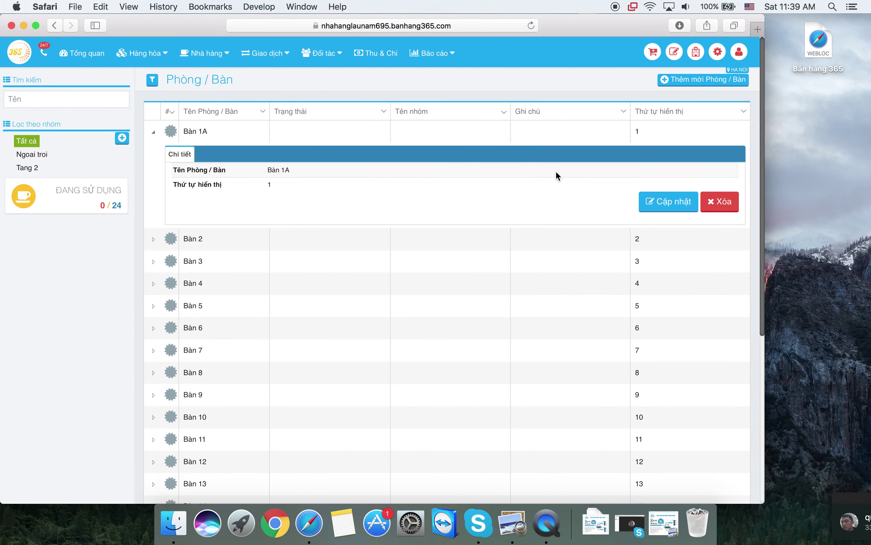
click(651, 203)
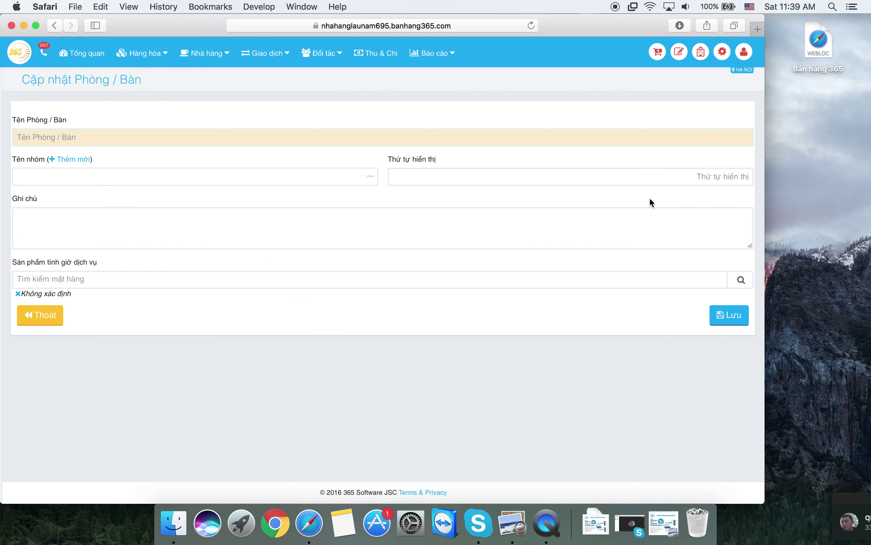
click(272, 182)
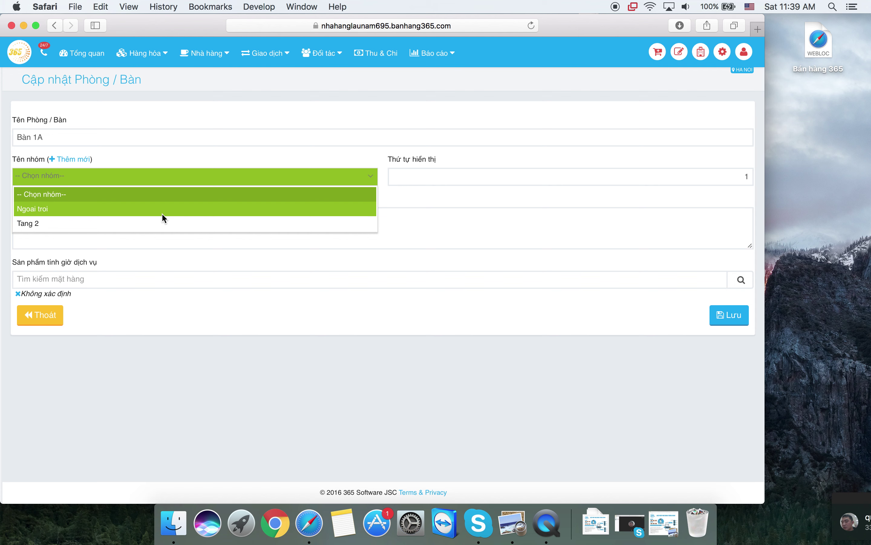
click(162, 213)
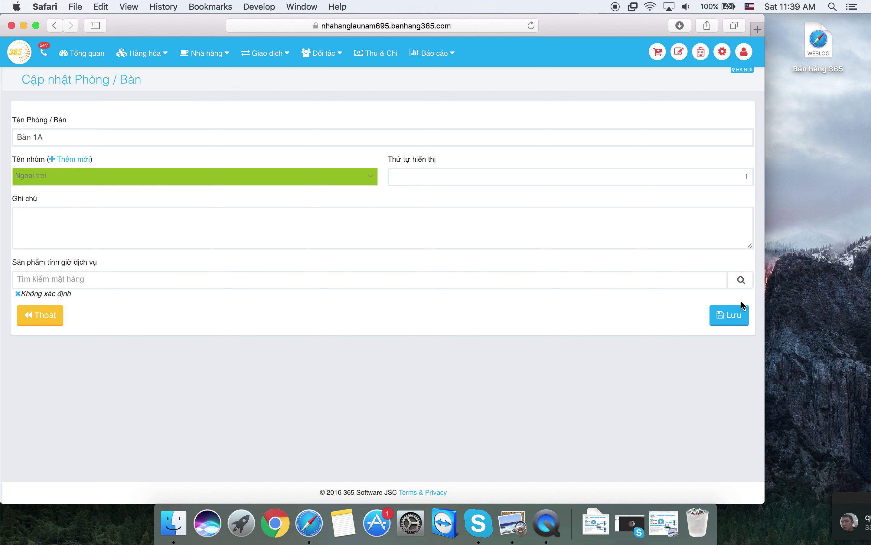
click(732, 311)
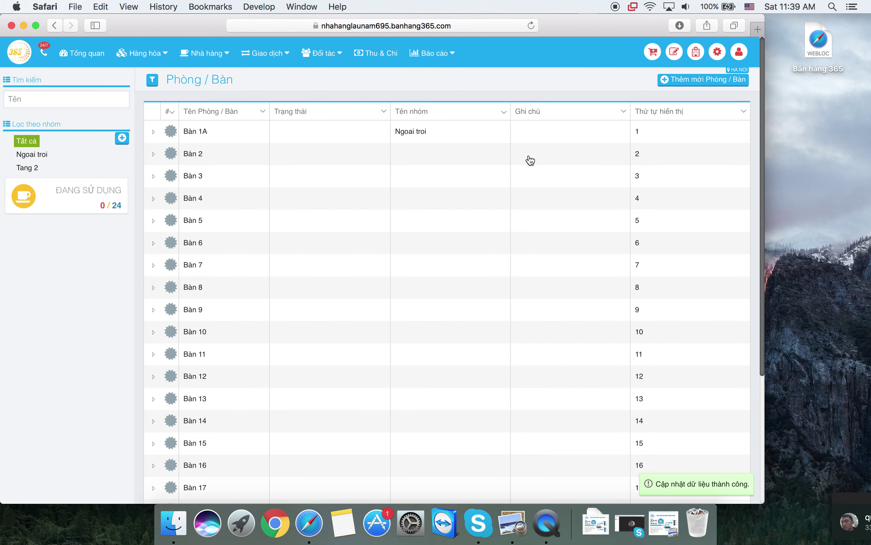
- Edit table Bàn 2, set its Tên nhóm to Tang 2, and save
click(451, 154)
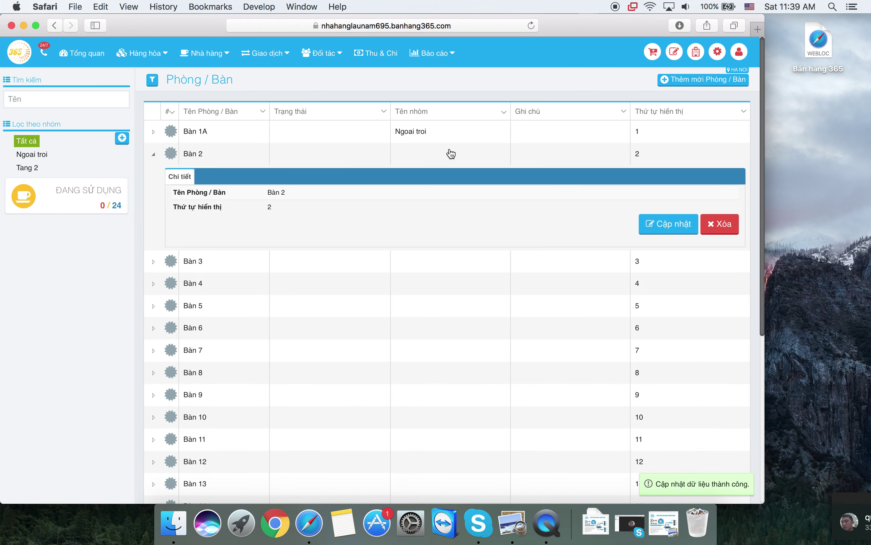
click(655, 226)
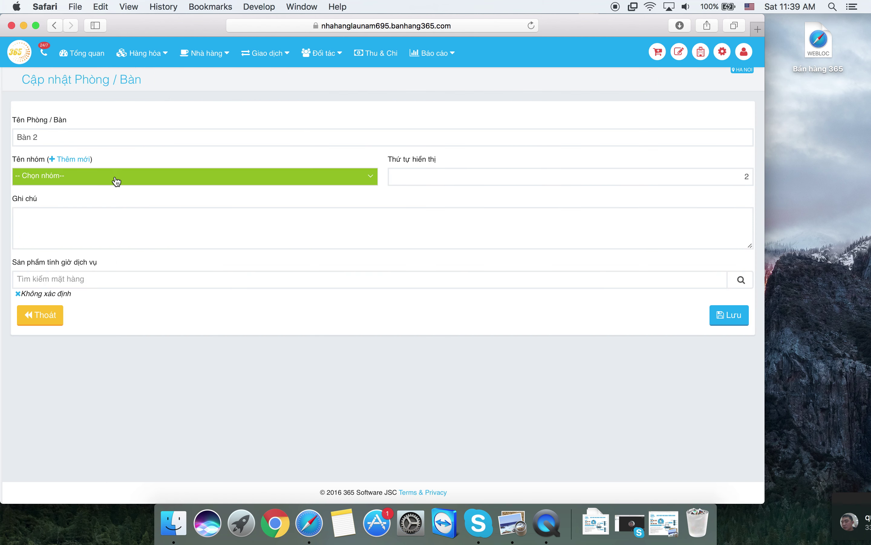
click(117, 181)
click(77, 225)
click(731, 314)
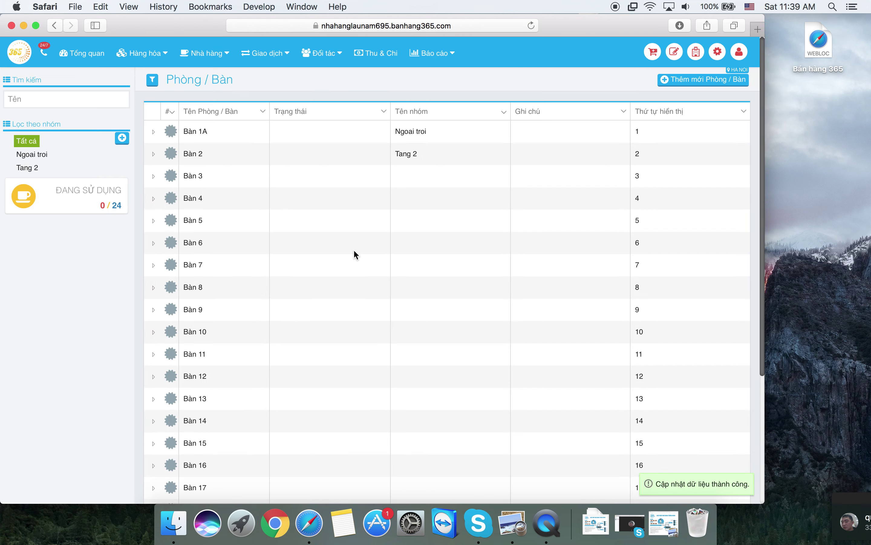
scroll(355, 254, down, 5)
scroll(355, 254, up, 4)
scroll(355, 255, up, 2)
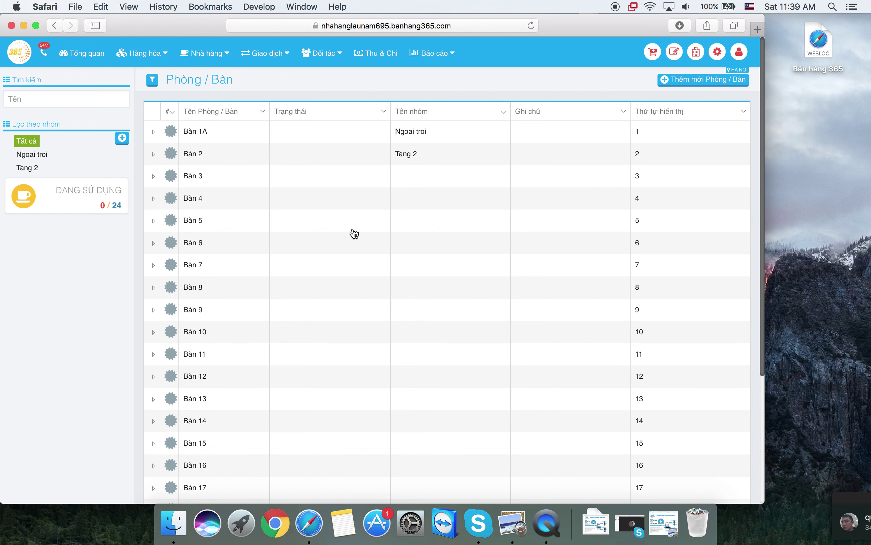
- From Hàng hóa > Danh sách hàng hóa, start a new product with Thêm mới Hàng hóa
click(153, 53)
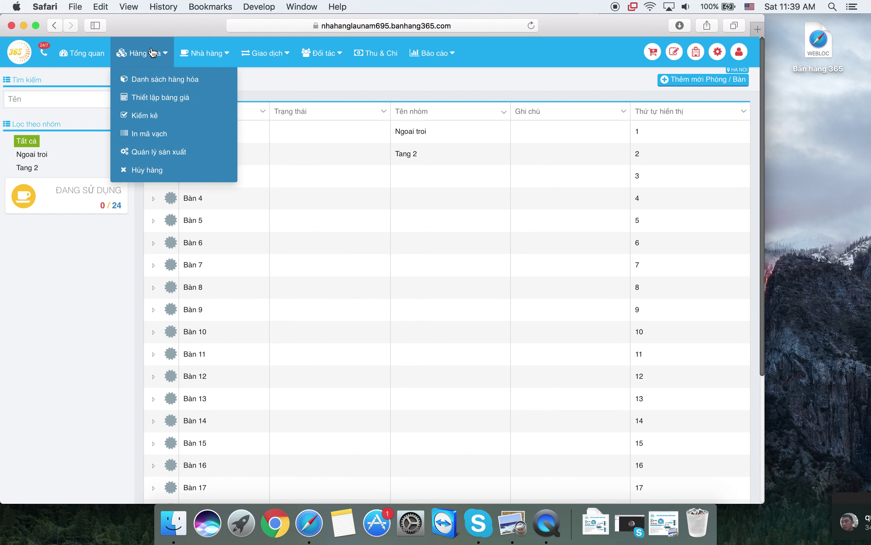
click(173, 86)
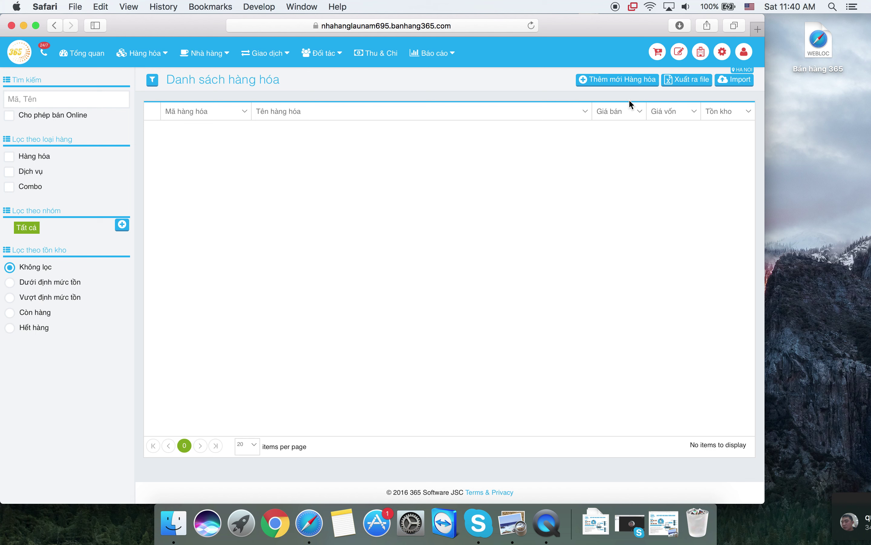
click(619, 84)
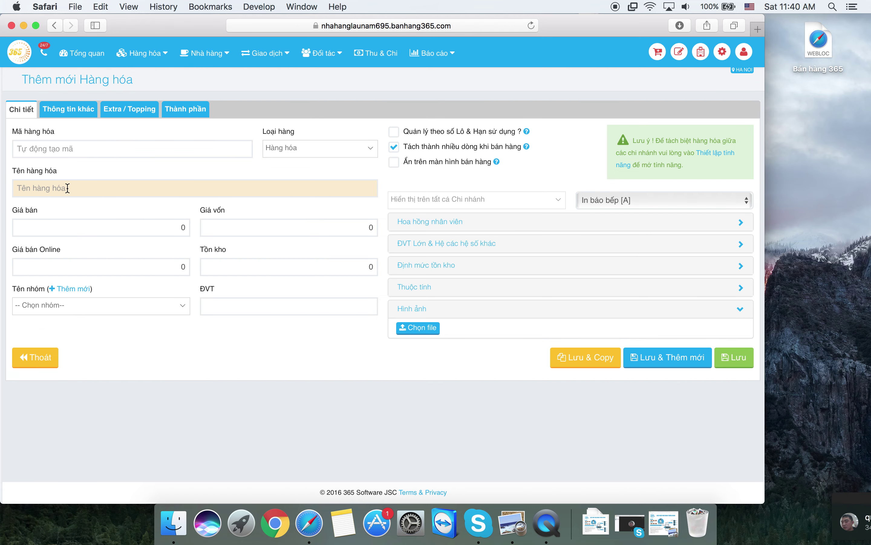
click(68, 187)
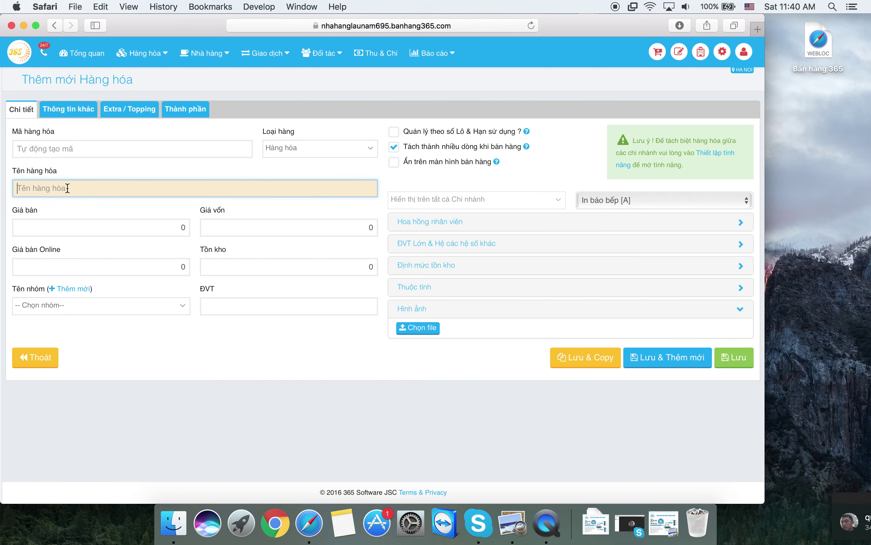
- Name the new product 'Pho ga', leaving the product code to auto-generate
click(81, 146)
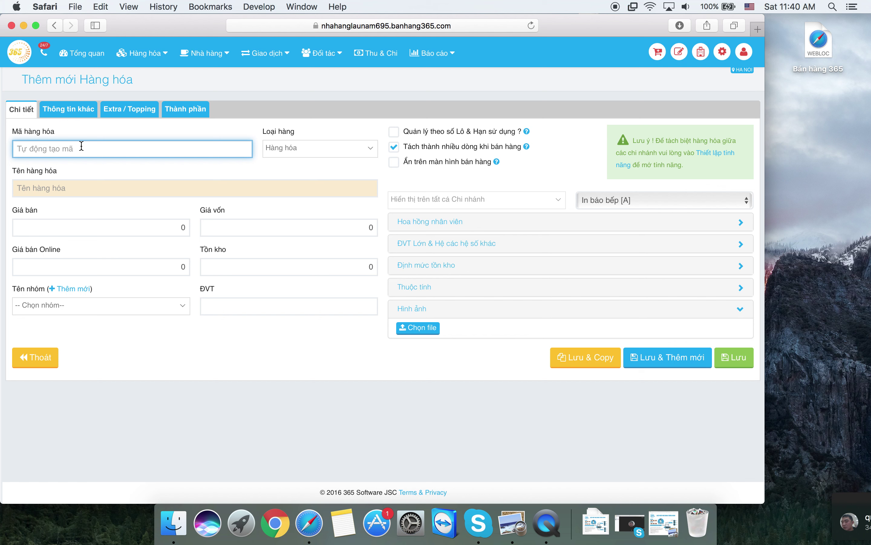
text(P)
text(G01)
key(BackSpace)
key(BackSpace)
key(BackSpace)
key(BackSpace)
key(Tab)
key(Tab)
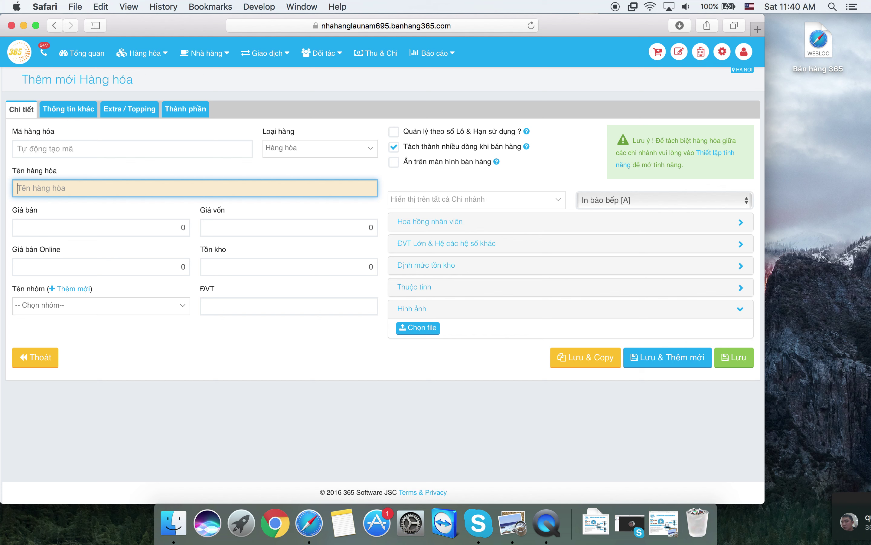
text(Pho ga)
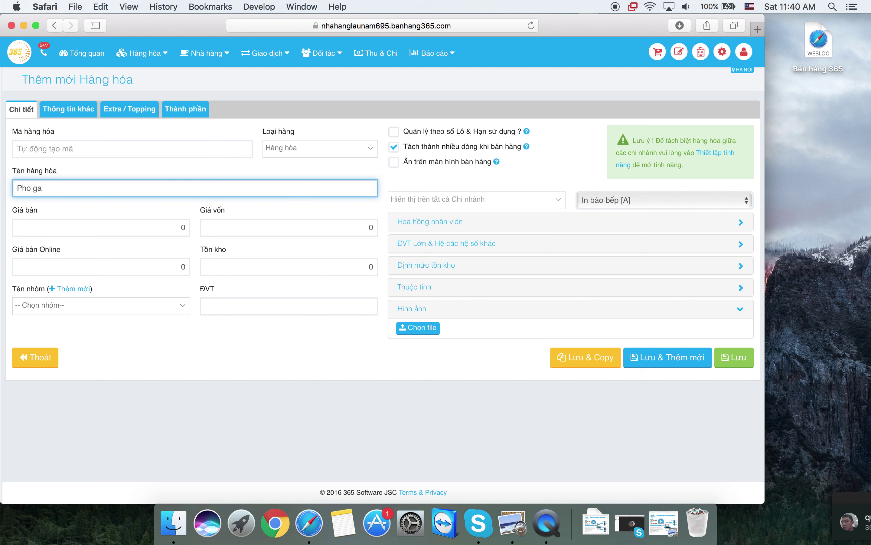
- Set Giá bán to 30,000 and Giá vốn to 25000
click(97, 226)
text(30,00)
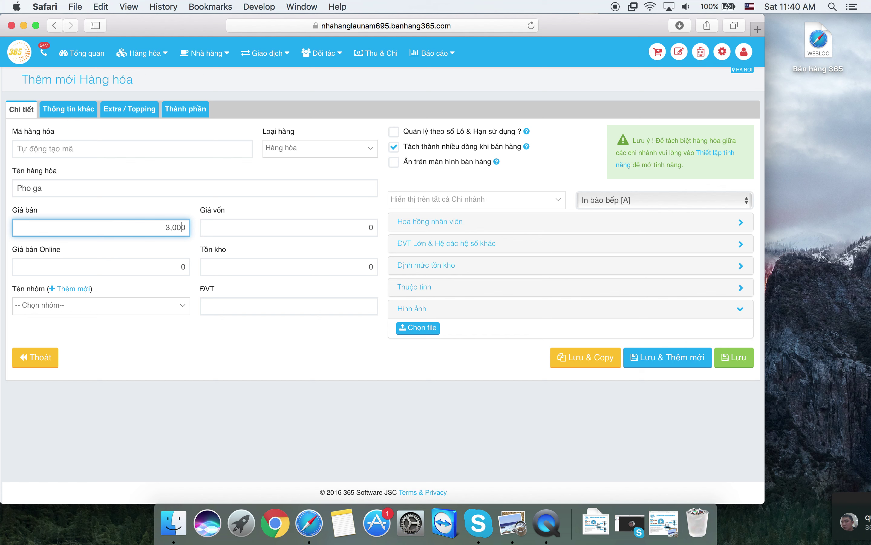
text(0)
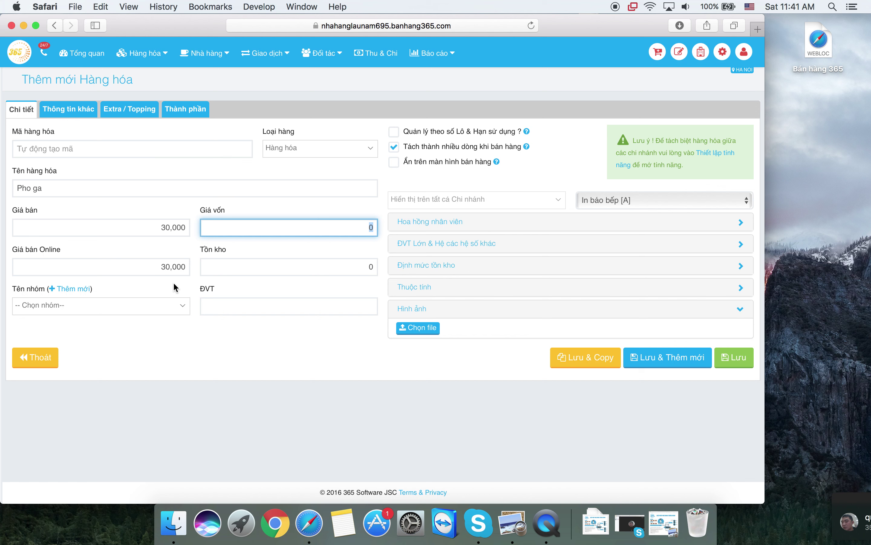
key(BackSpace)
text(250000)
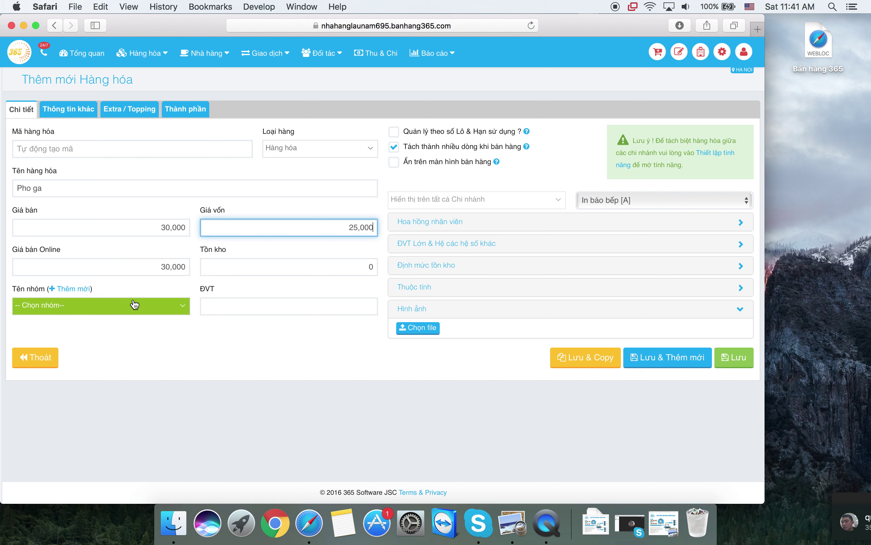
click(102, 306)
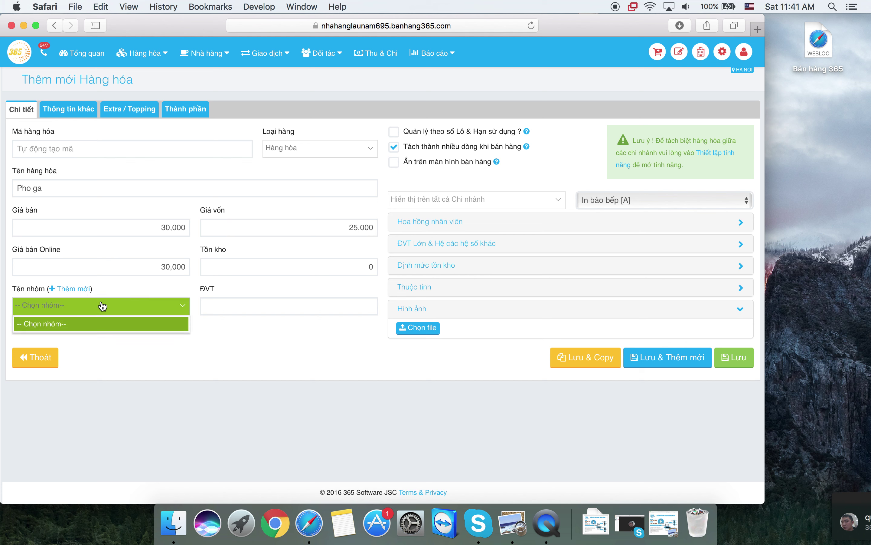
click(119, 287)
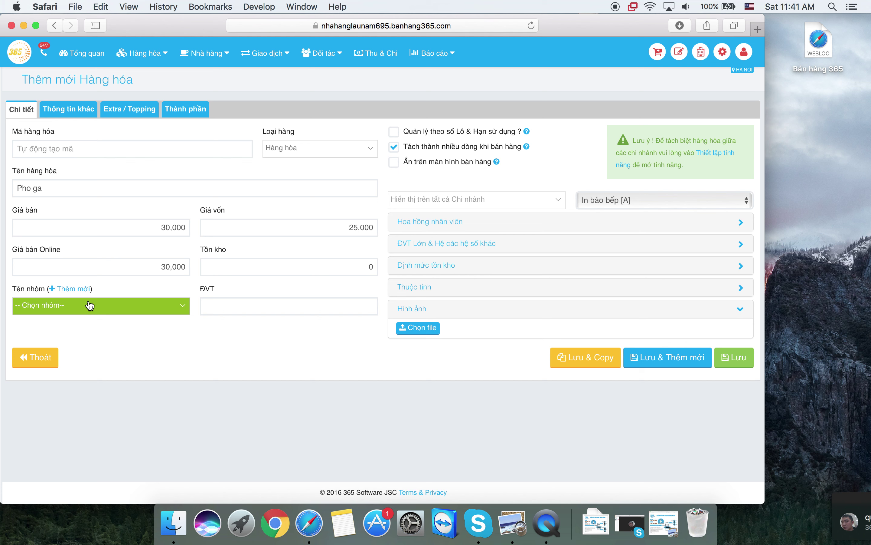
- Add a new item group named 'Pho' and confirm it appears in the Tên nhóm list
click(73, 293)
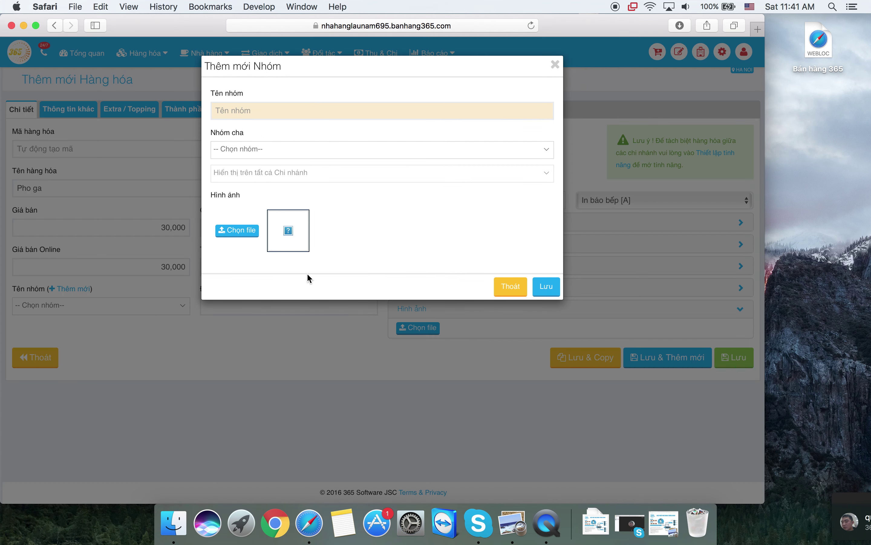
click(513, 287)
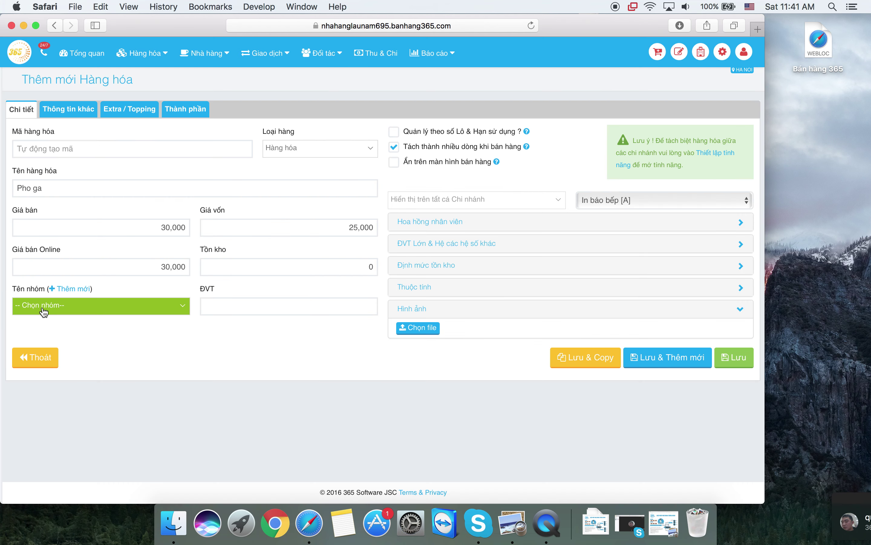
click(72, 291)
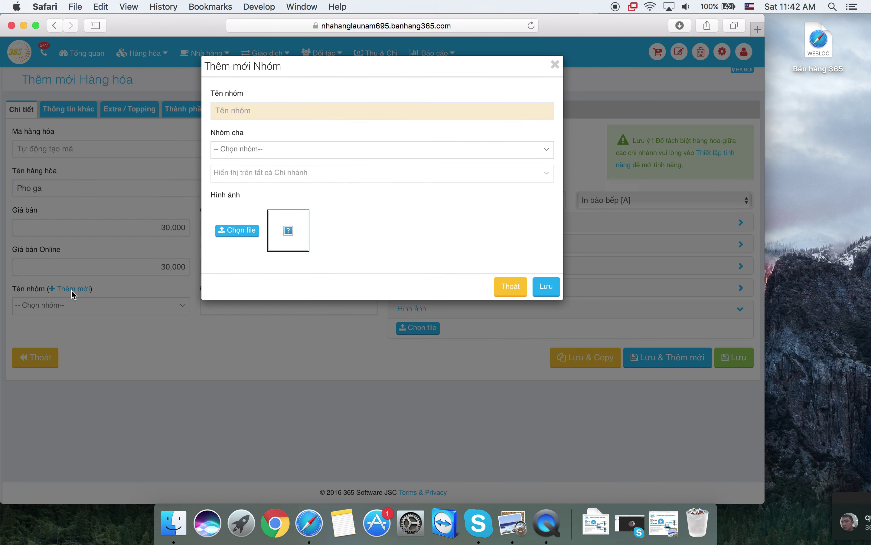
click(251, 110)
text(Pho)
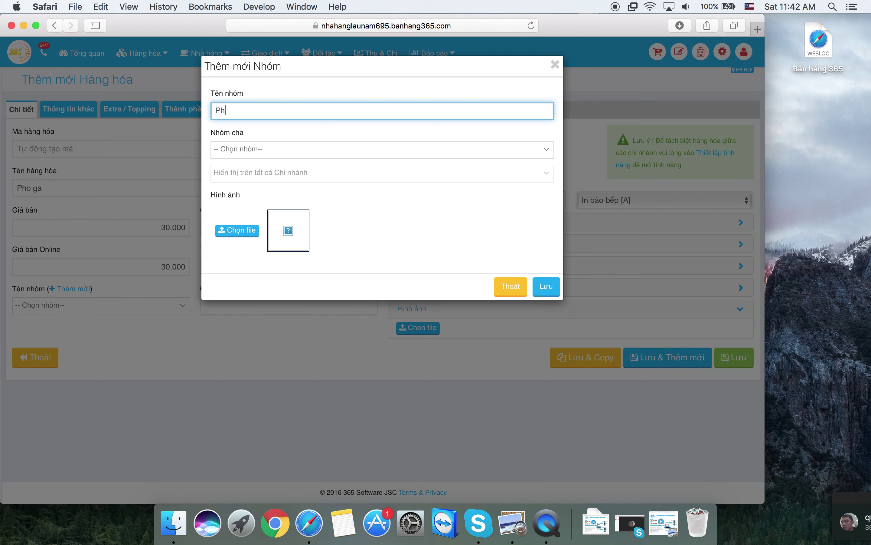
click(546, 286)
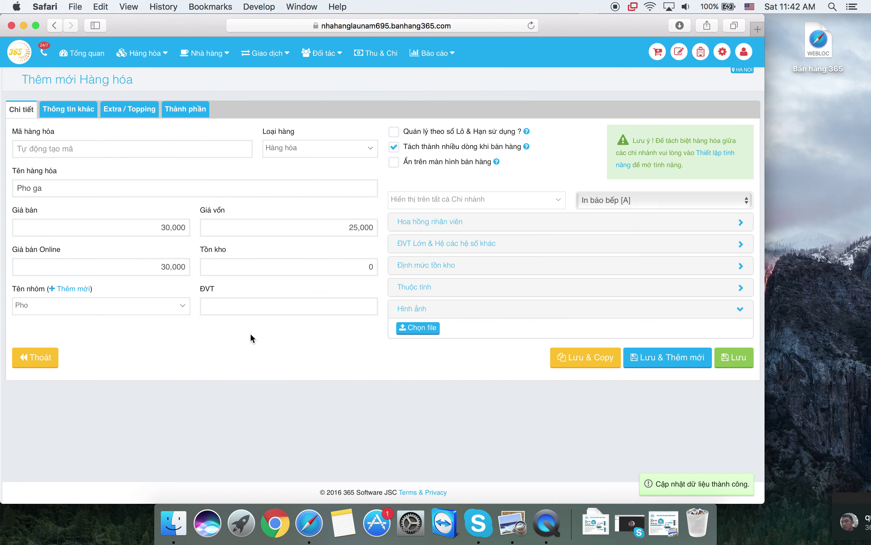
click(102, 308)
click(102, 309)
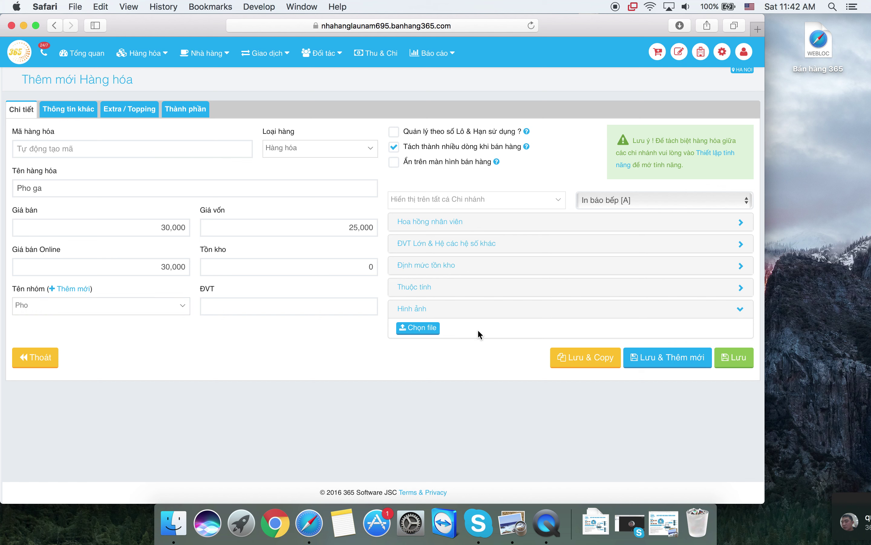
- Choose the file 561072 from Downloads as the Pho ga product image
click(432, 331)
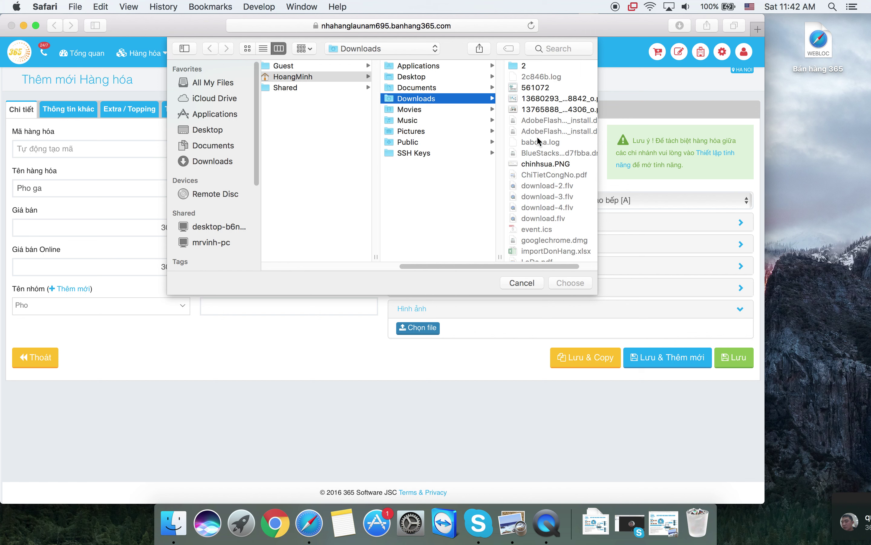
scroll(536, 137, down, 5)
scroll(537, 136, up, 1)
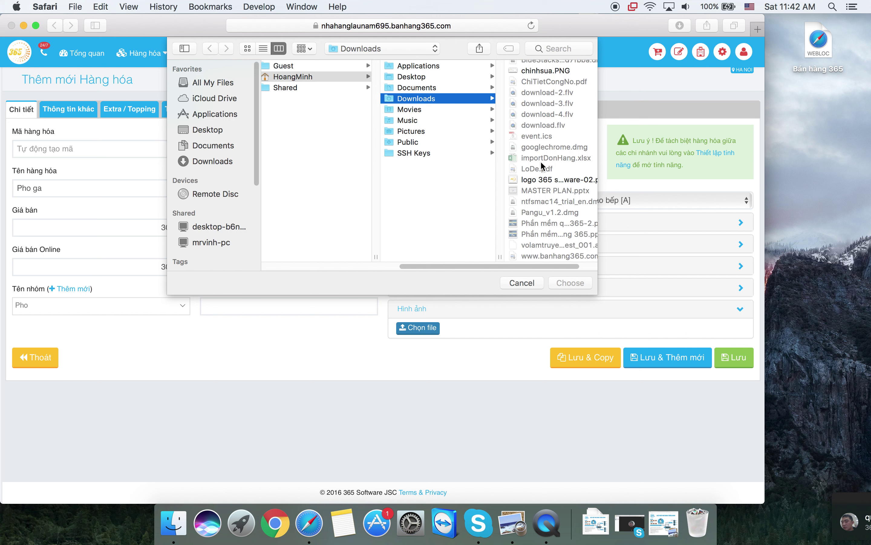
scroll(552, 166, up, 5)
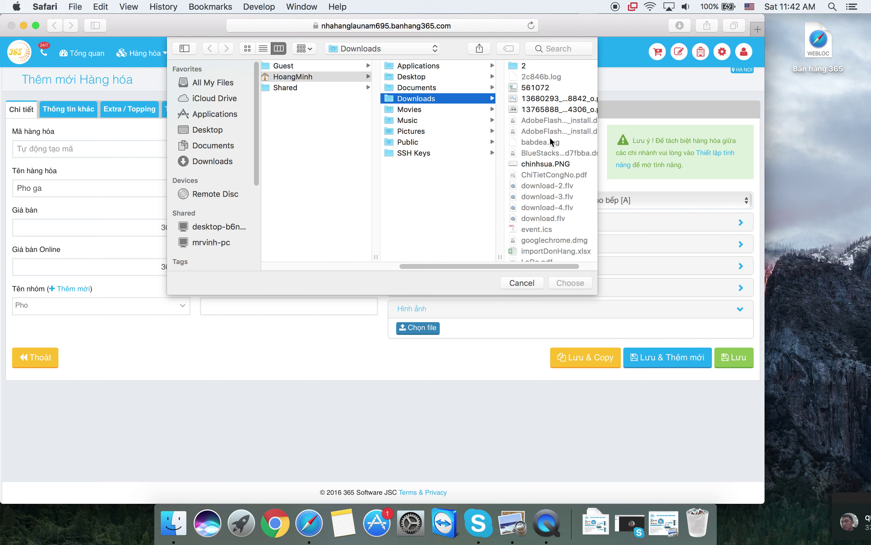
click(542, 88)
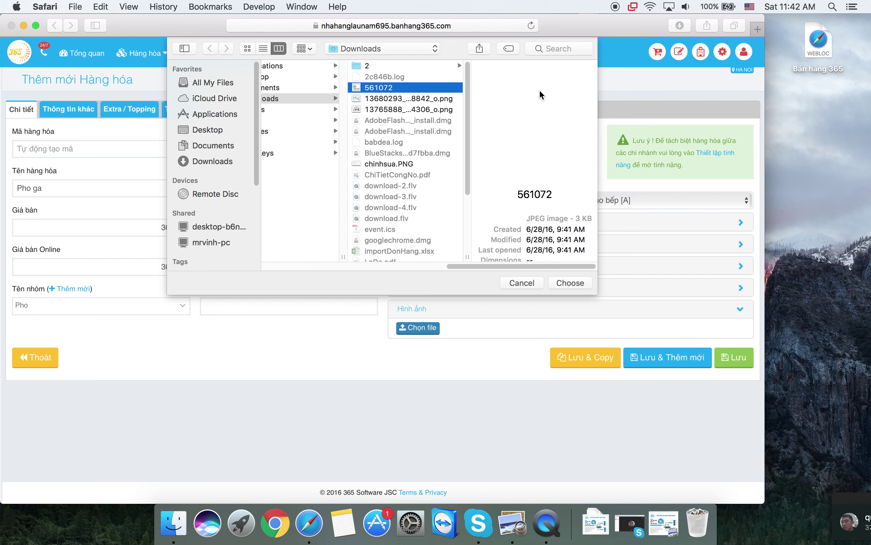
click(569, 283)
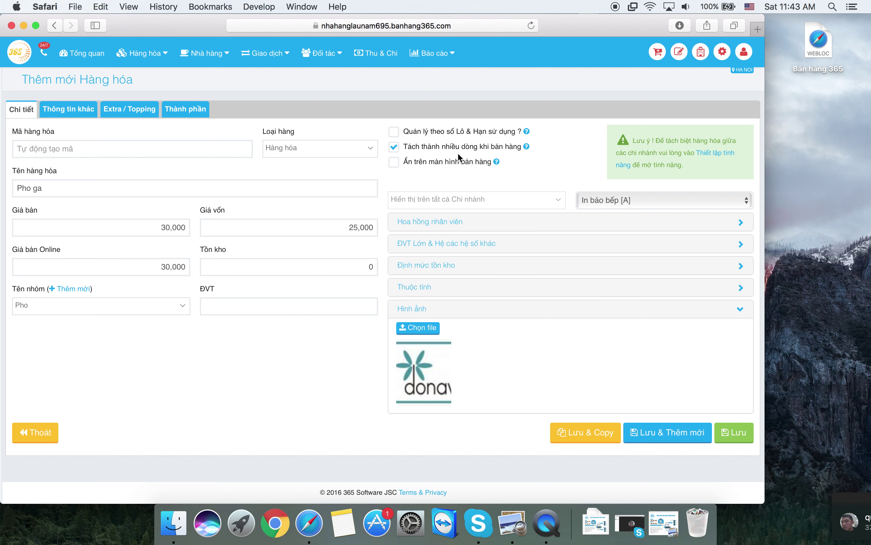
- Keep Tách thành nhiều dòng enabled and toggle Ẩn trên màn hình bán hàng
click(393, 149)
click(391, 147)
click(394, 146)
click(447, 160)
- Keep kitchen print station In báo bếp [A] and show the print station options again
click(600, 199)
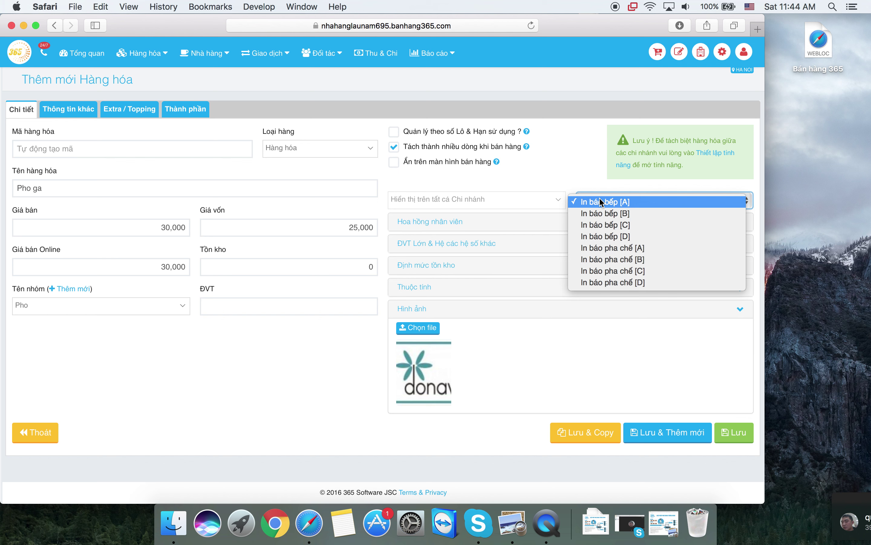
click(600, 199)
click(601, 198)
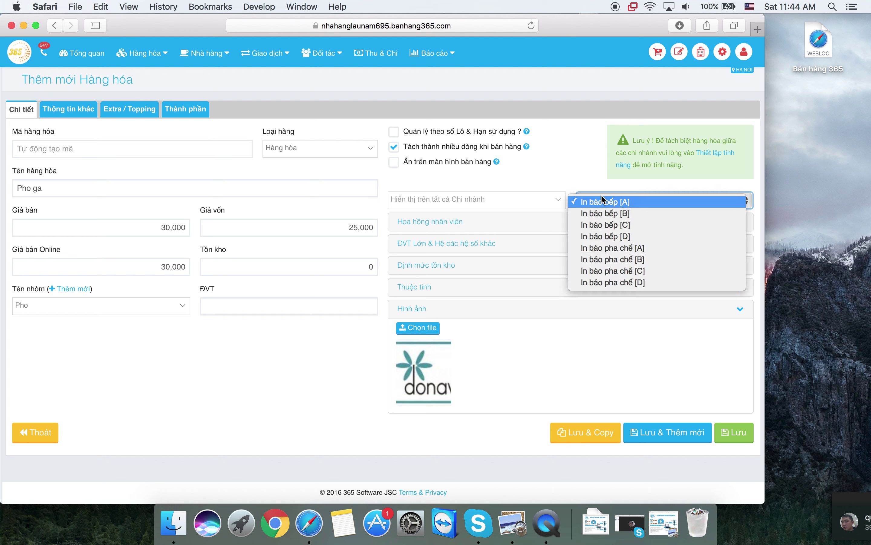
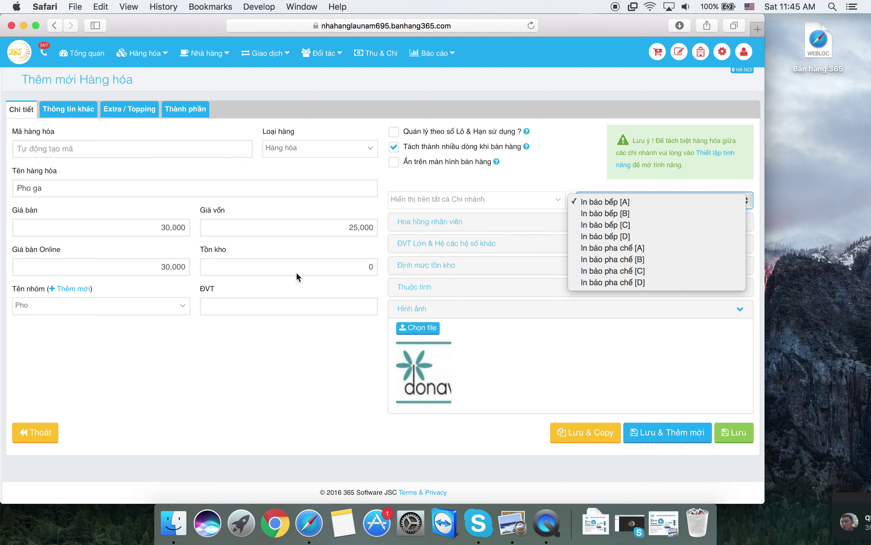
- Keep Pho ga's kitchen printing on In báo bếp [A] and set its unit (ĐVT) to To
click(587, 203)
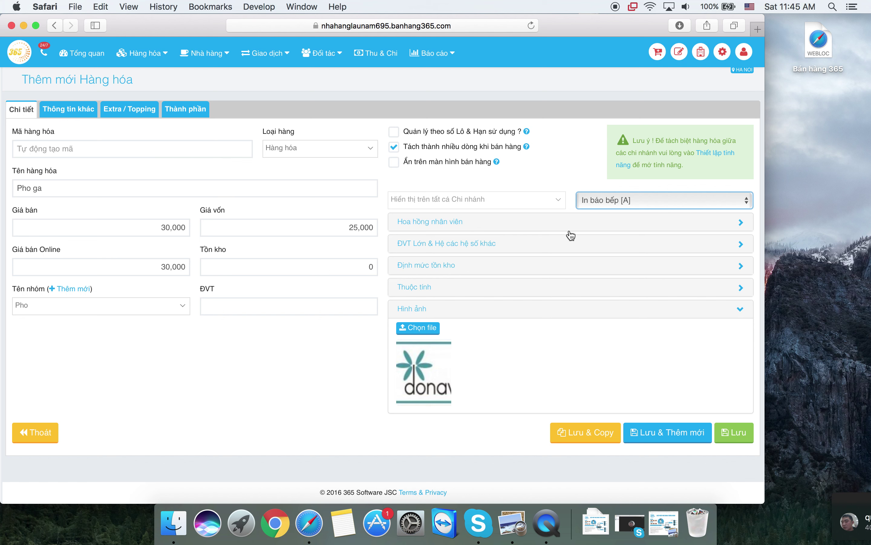
click(602, 200)
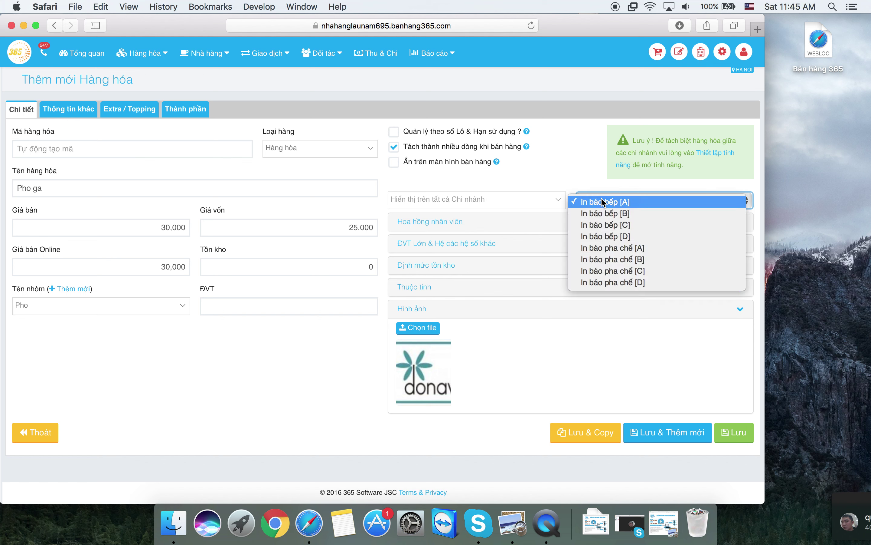
click(514, 182)
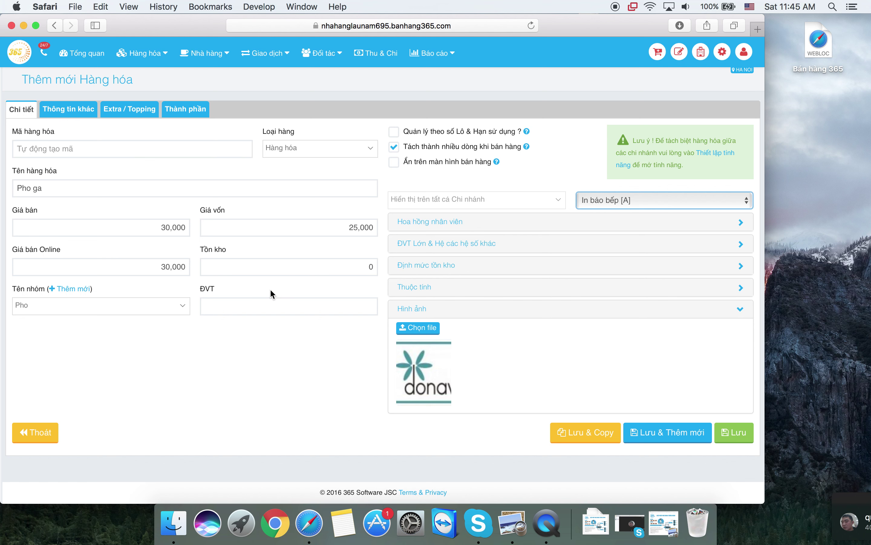
click(273, 305)
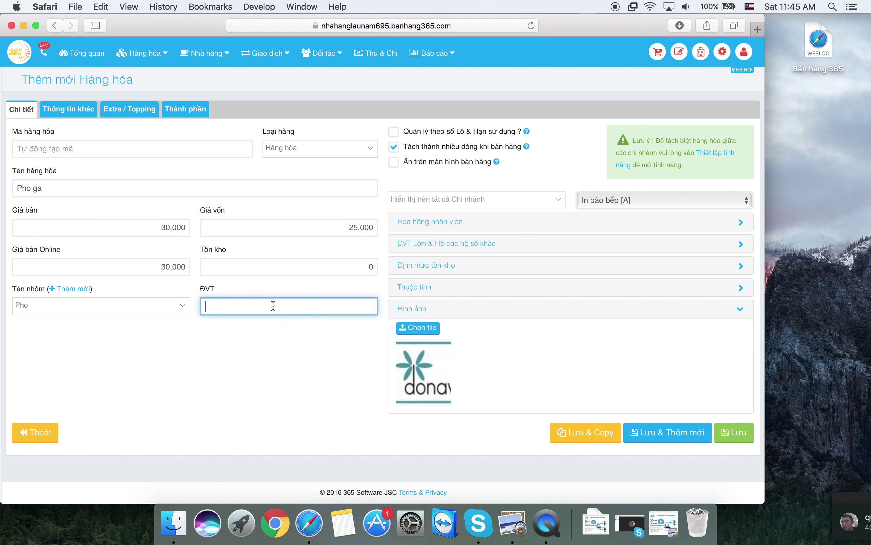
text(To)
double_click(210, 289)
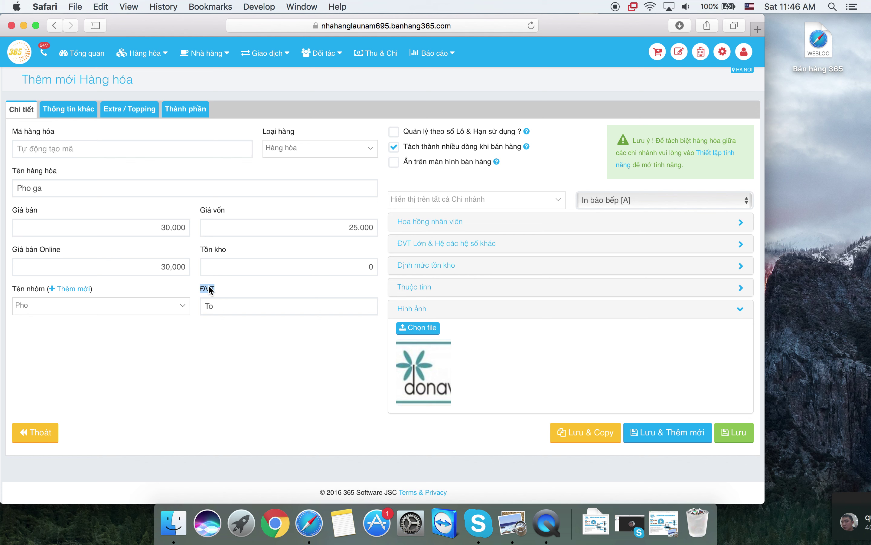
click(250, 339)
mouse_move(434, 355)
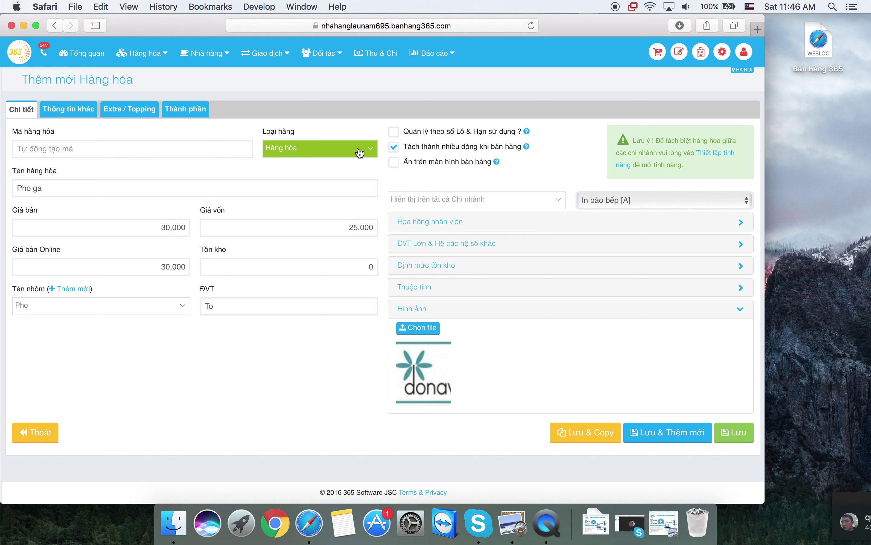
- After a failed Combo save, save Pho ga as Dịch vụ with 'Tách thành nhiều dòng khi bán hàng' unchecked
click(359, 153)
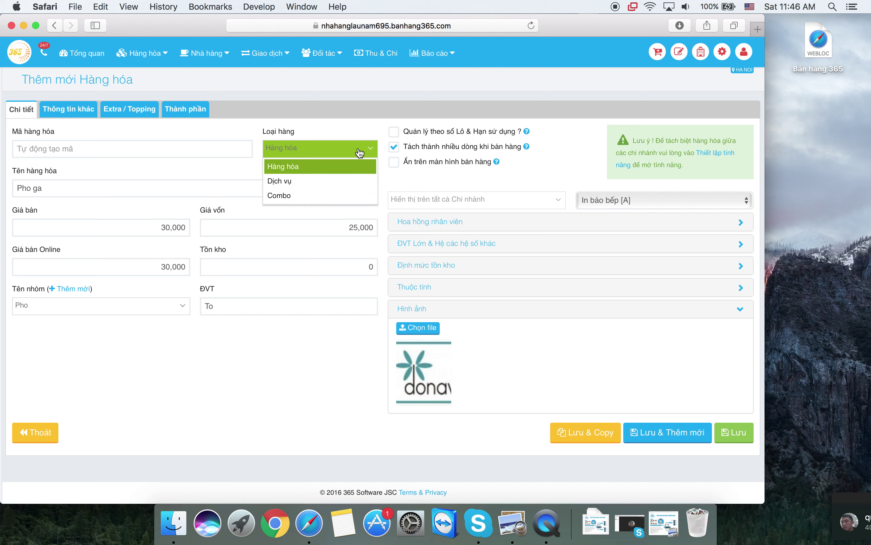
click(322, 189)
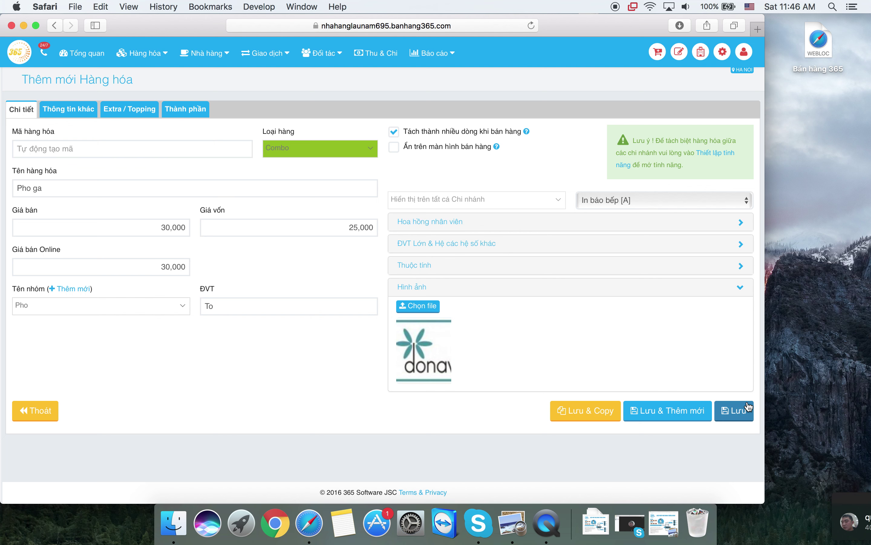
click(738, 420)
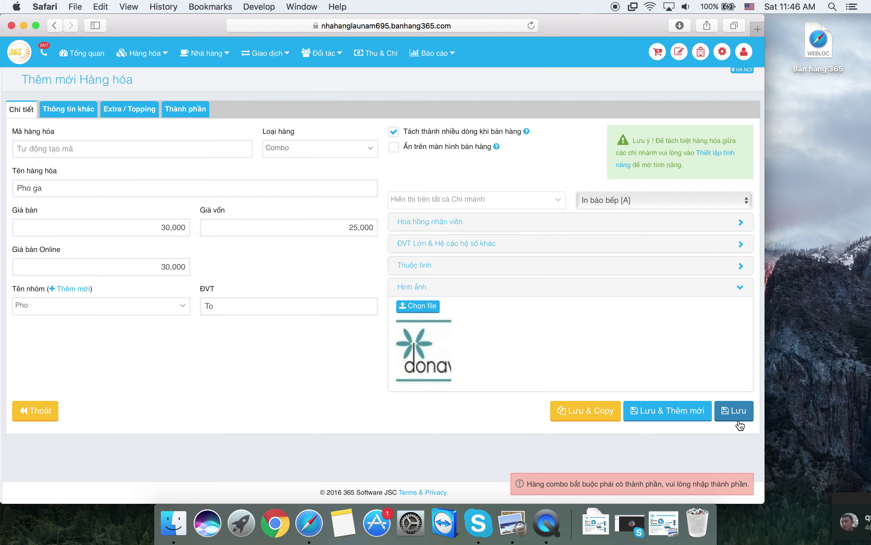
click(324, 153)
click(314, 181)
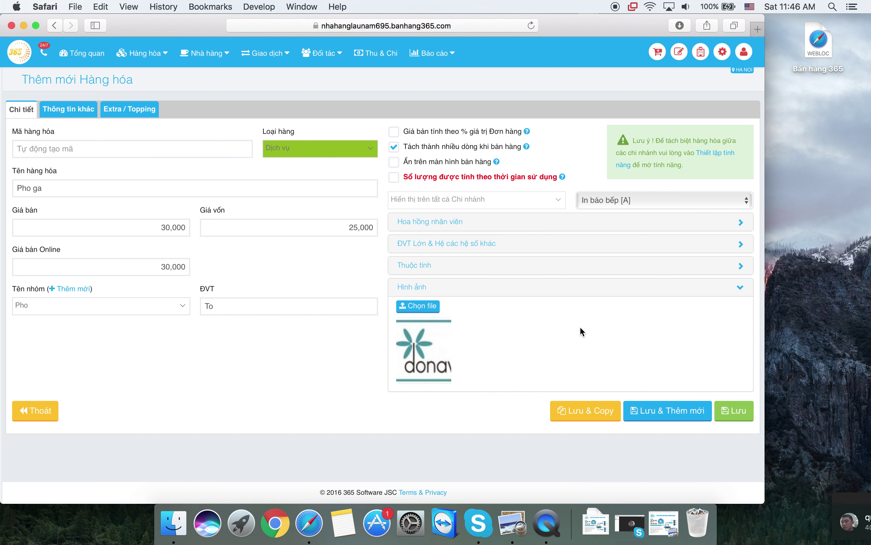
click(394, 147)
click(726, 420)
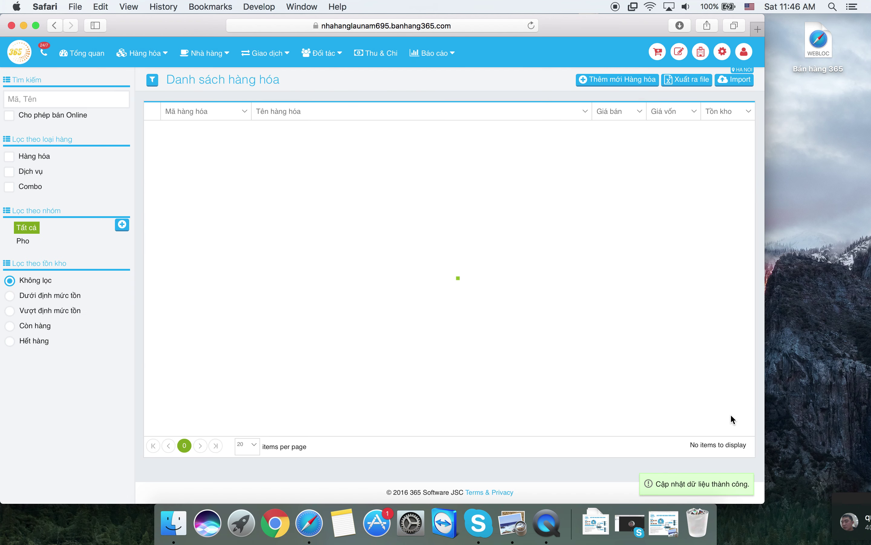
- Expand the Pho ga row, check its Thẻ kho stock card, then collapse the row
click(478, 147)
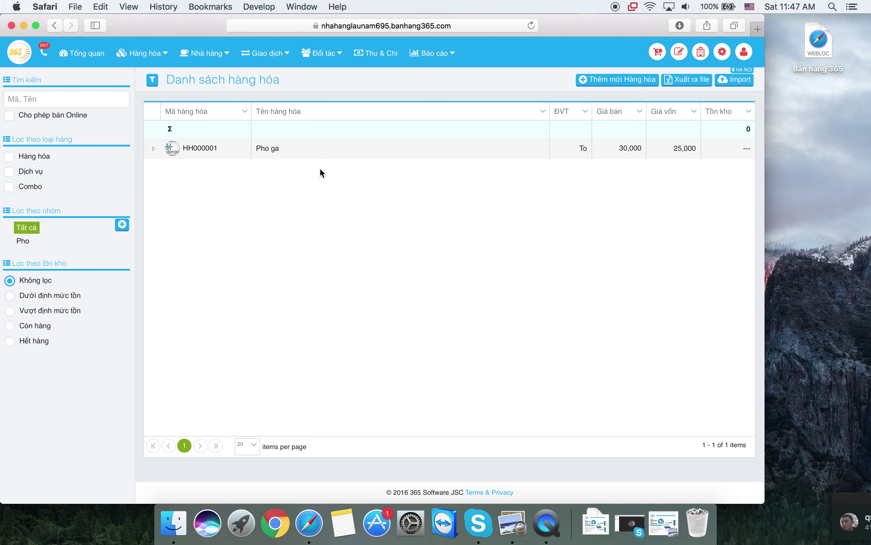
click(368, 155)
click(210, 171)
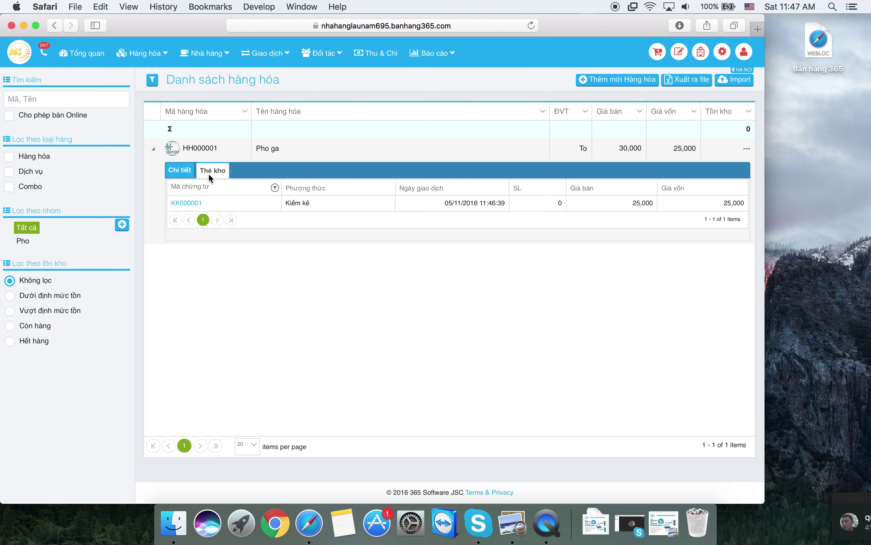
click(229, 152)
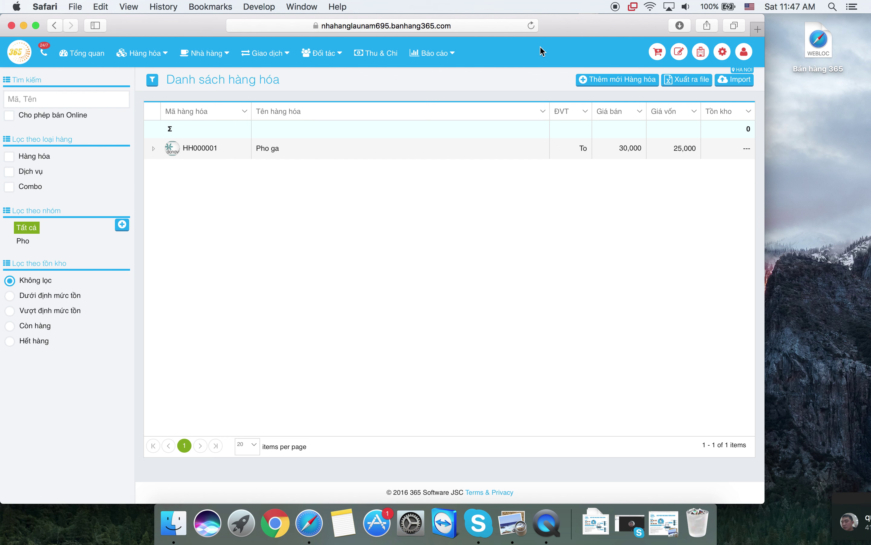
- Create Rau muong xao toi with price 30,000, cost 20,000 and unit Dia, and save it
click(587, 80)
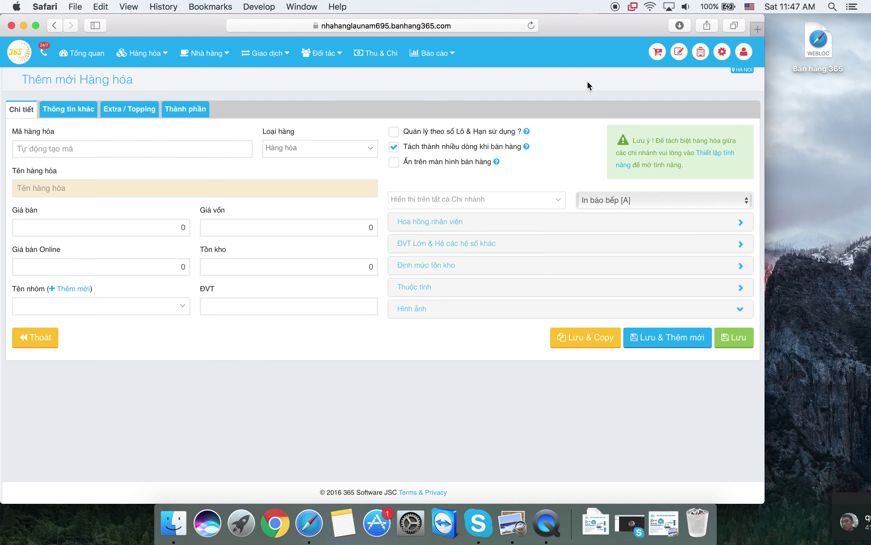
click(171, 188)
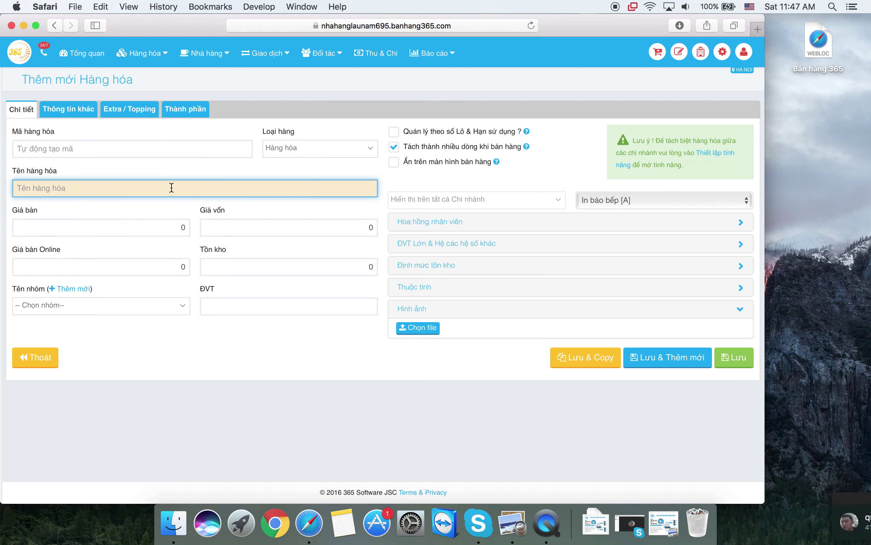
text(Rau muong)
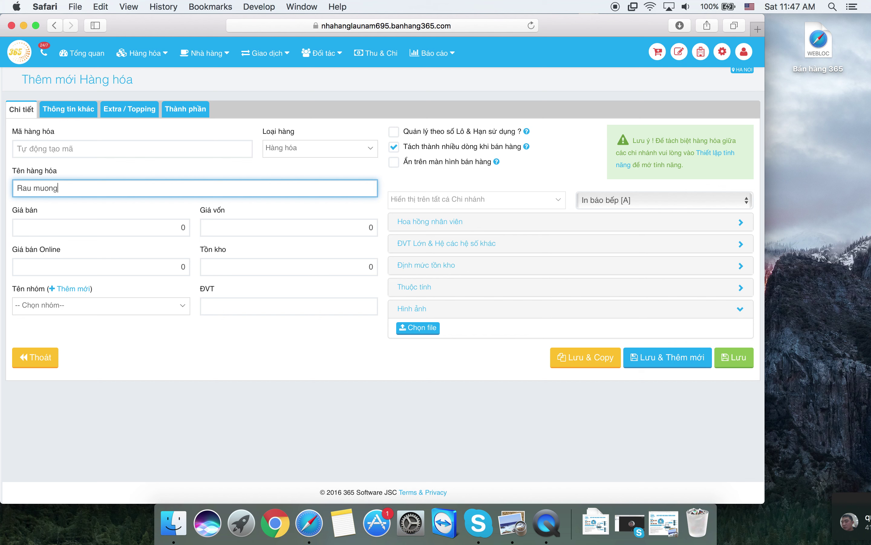
text( xao toi)
click(179, 227)
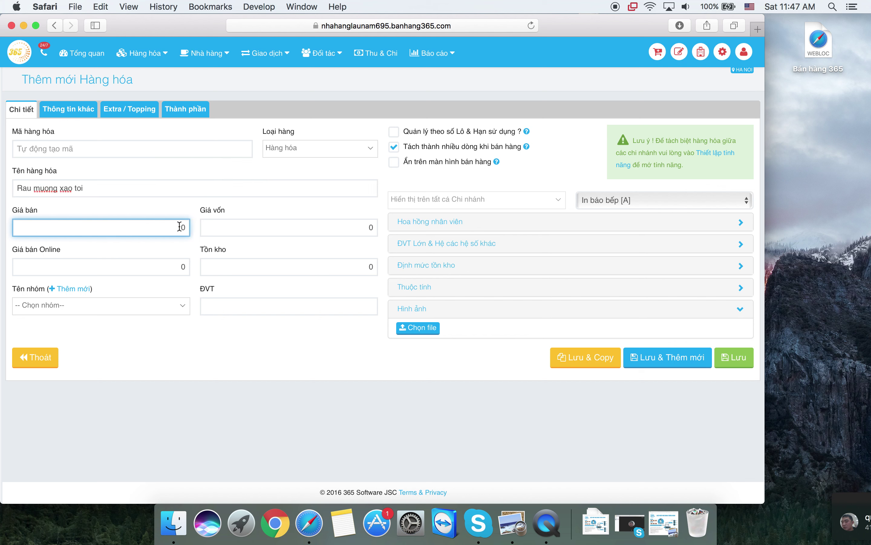
text(300000)
key(Tab)
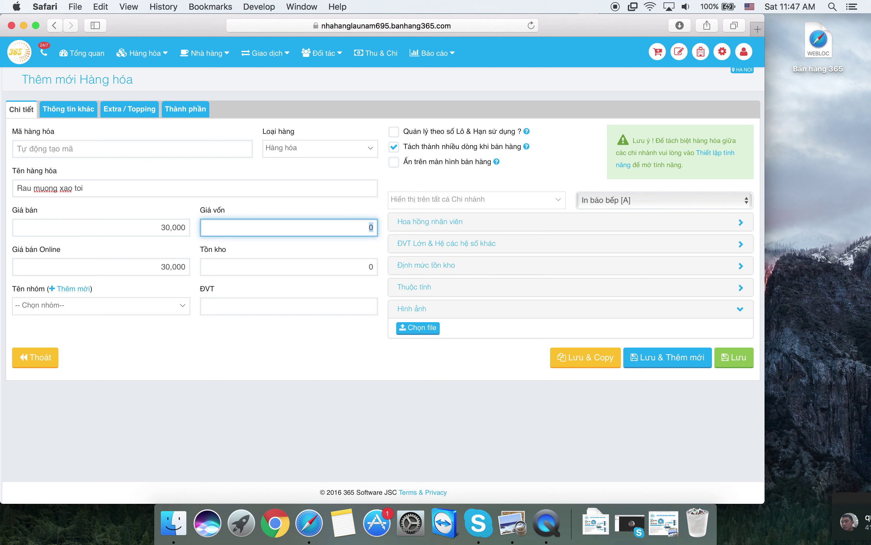
text(200000)
click(234, 350)
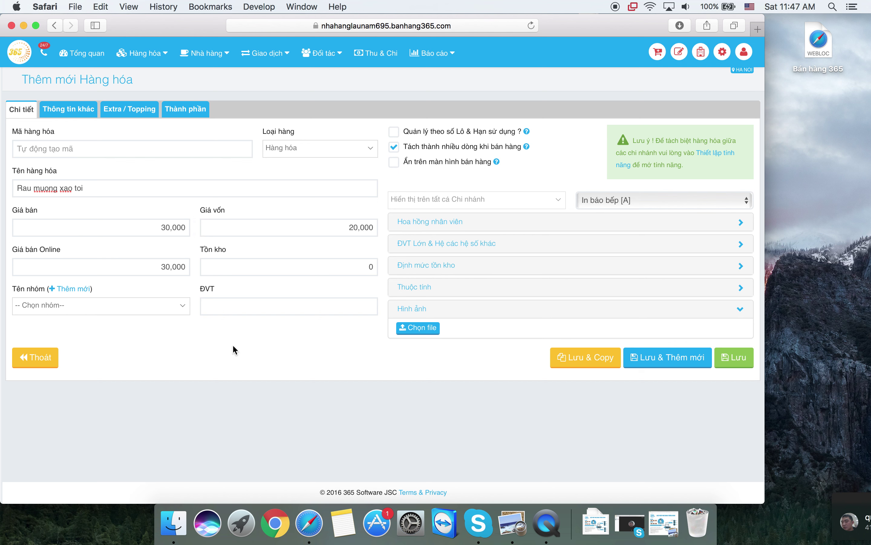
click(260, 305)
text(Dia)
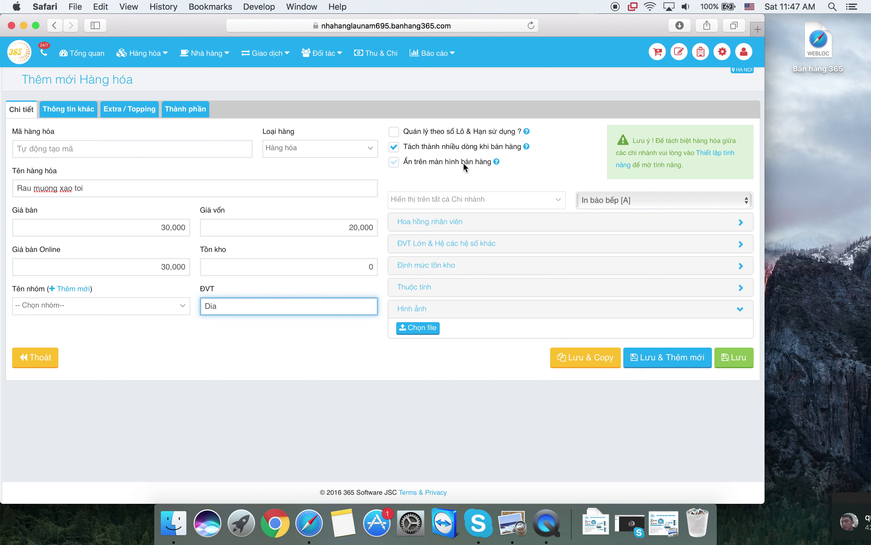
click(735, 360)
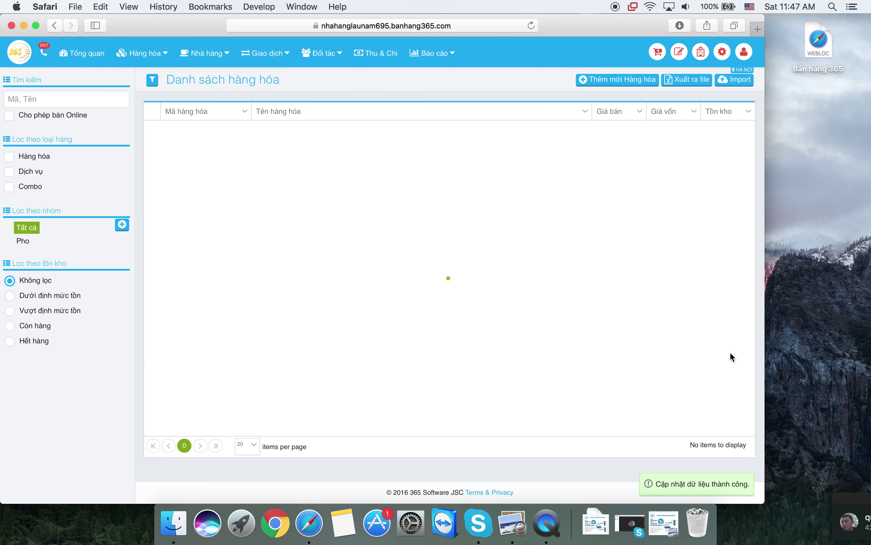
- Open the Cập nhật form for HH000002 Rau muong xao toi, exiting and reopening it once
click(392, 148)
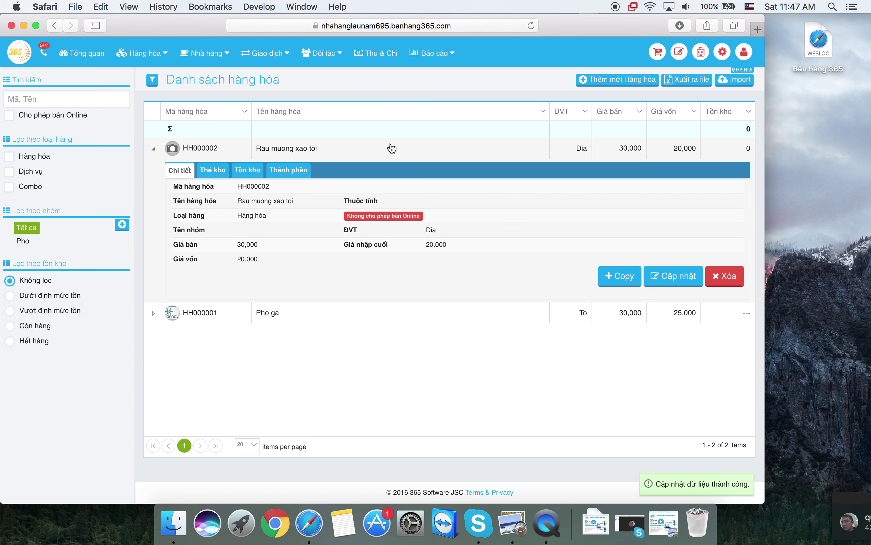
click(668, 277)
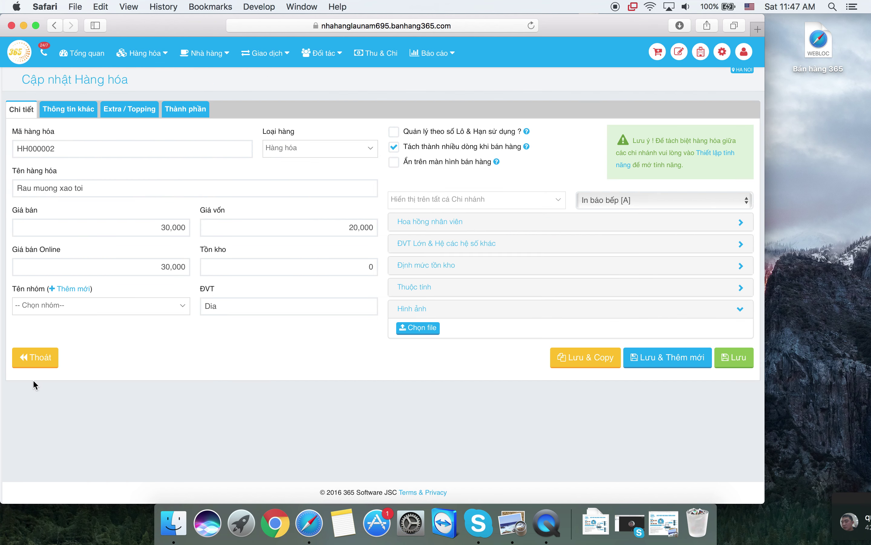
click(38, 358)
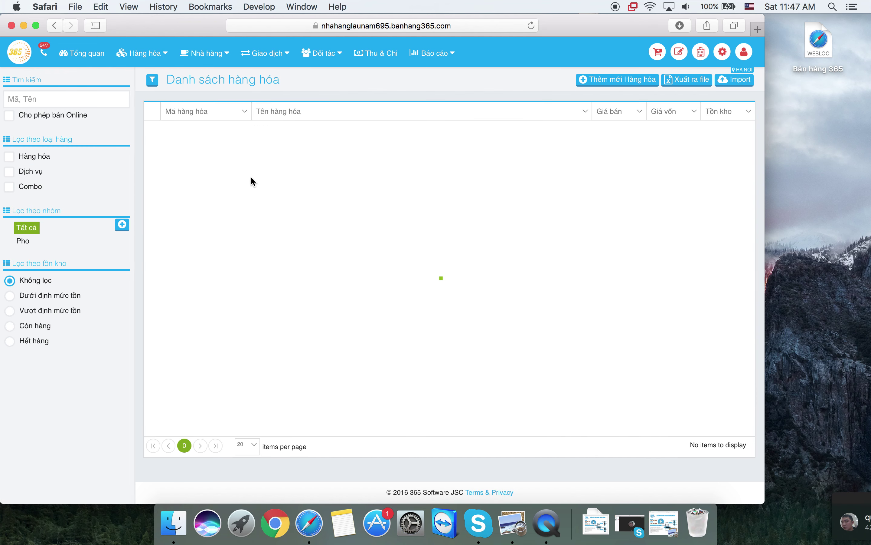
click(105, 99)
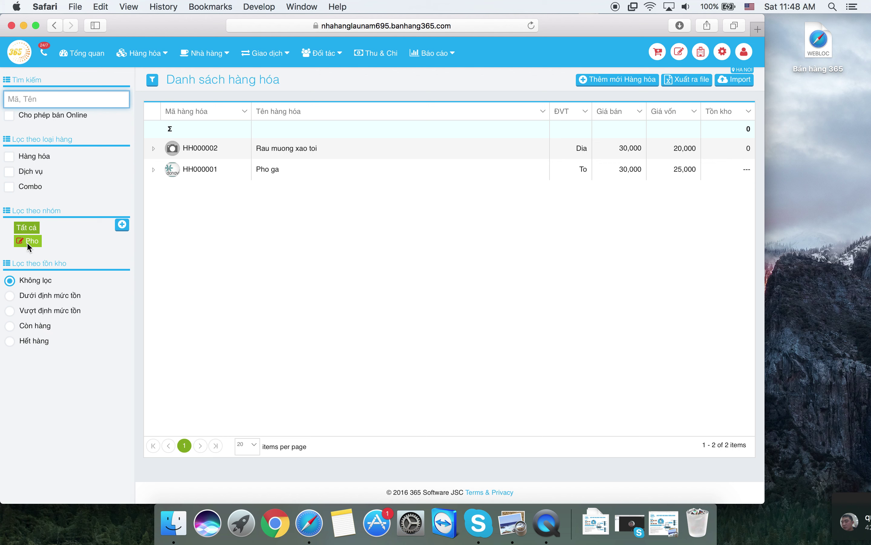
click(294, 154)
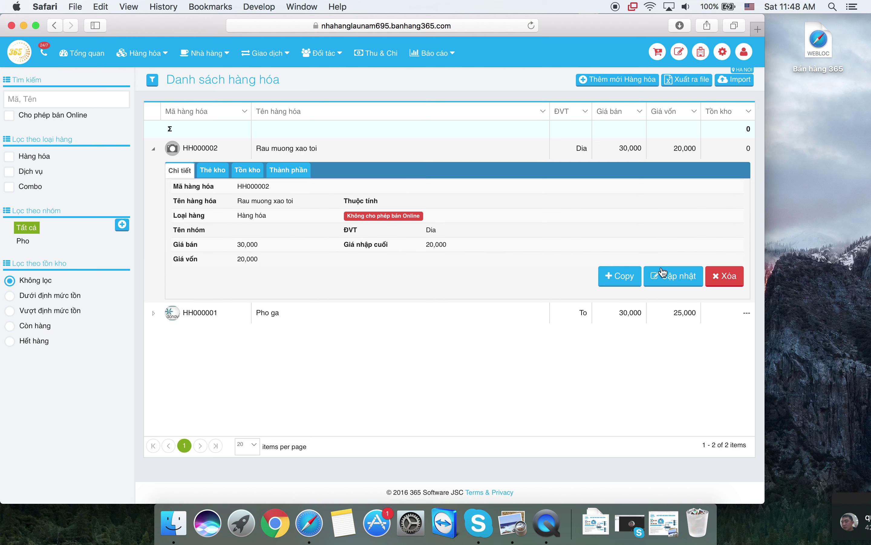
click(669, 278)
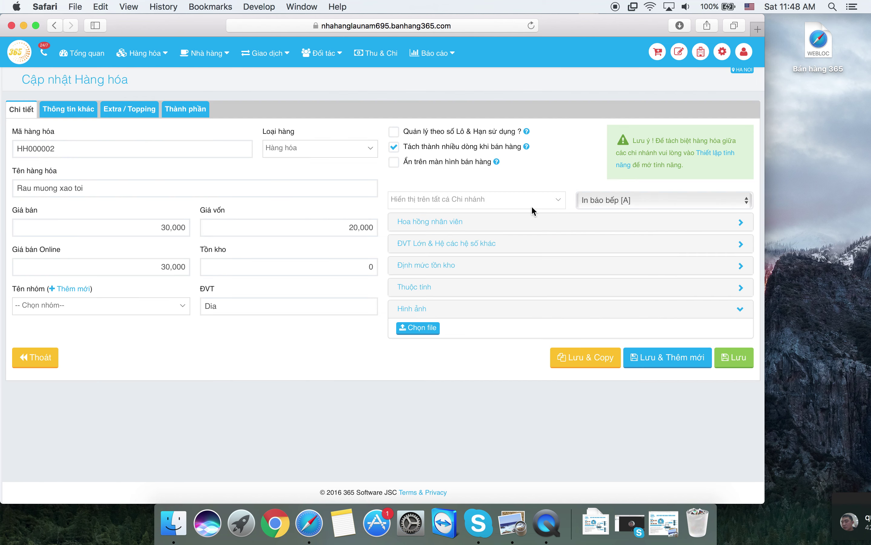
- Change Rau muong xao toi's Loại hàng to Dịch vụ and save it
click(341, 152)
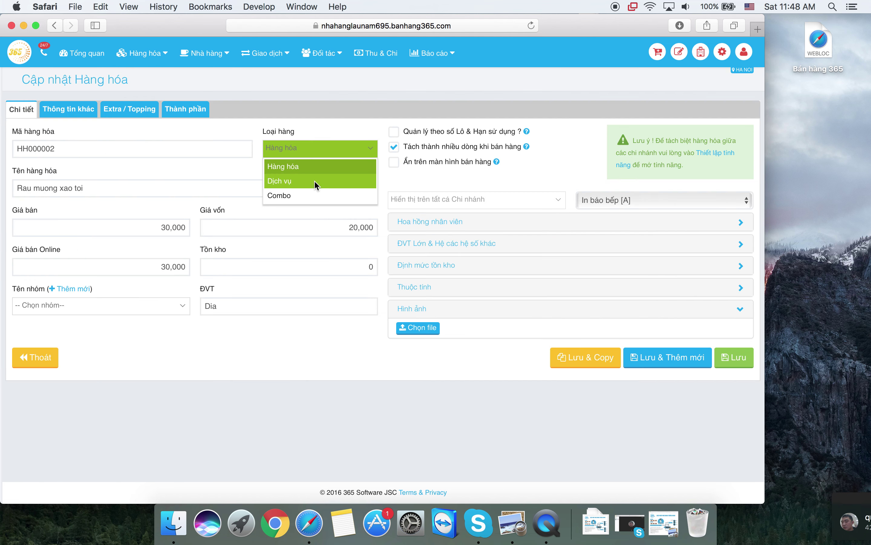
click(314, 180)
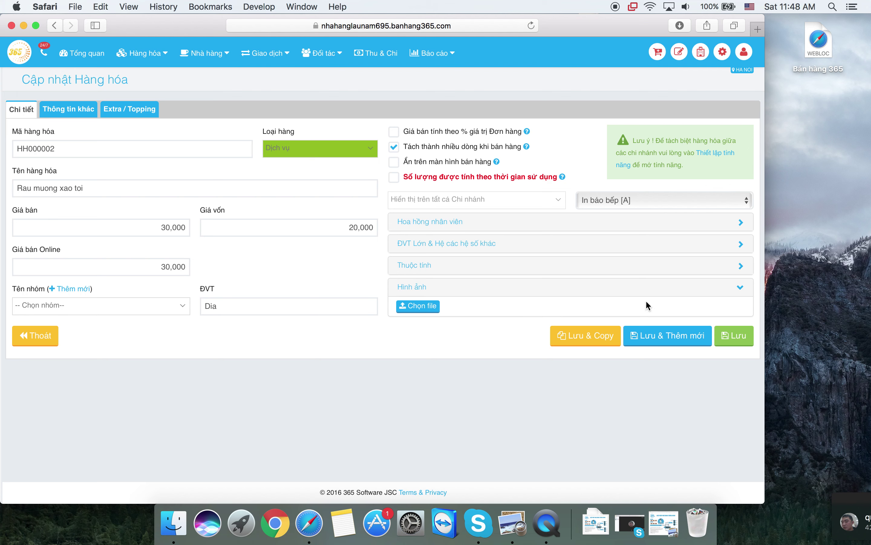
click(743, 337)
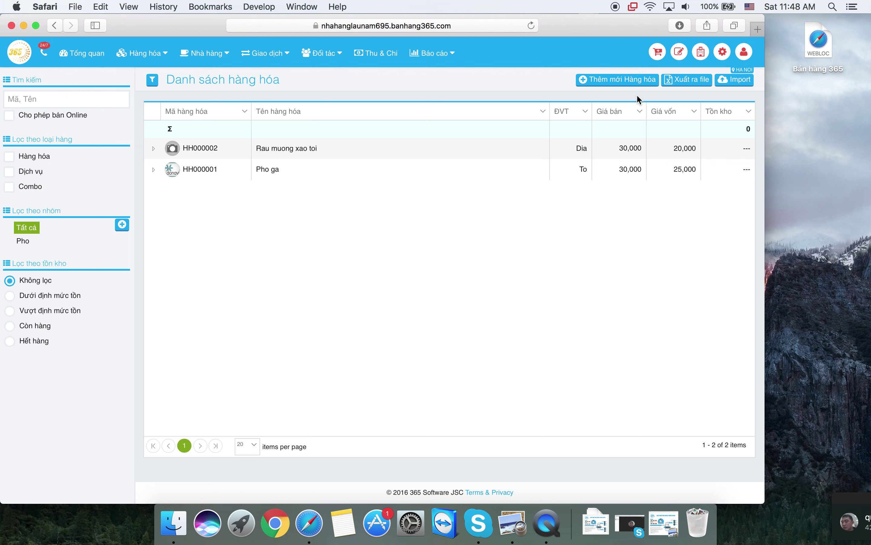
- Start a new Hàng hóa item named Bia tiger priced 10,000 with cost 8,000
click(634, 83)
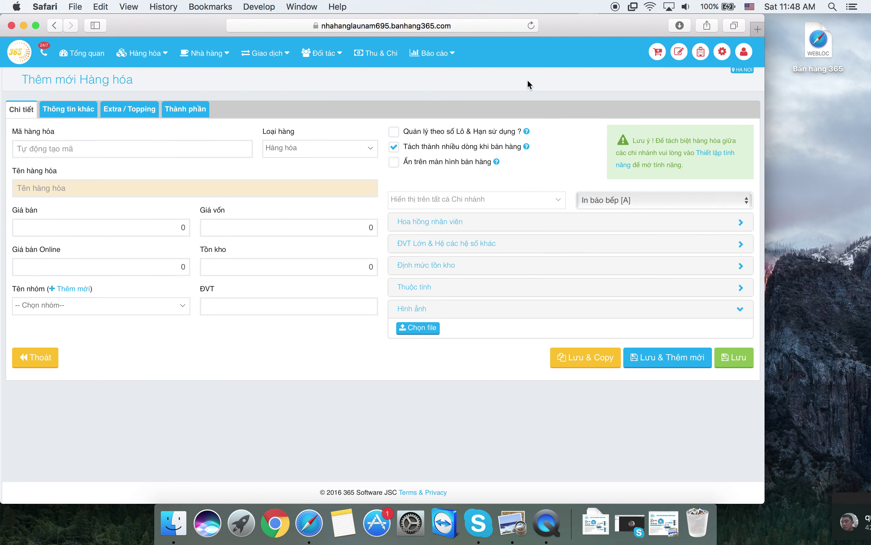
click(329, 156)
click(329, 155)
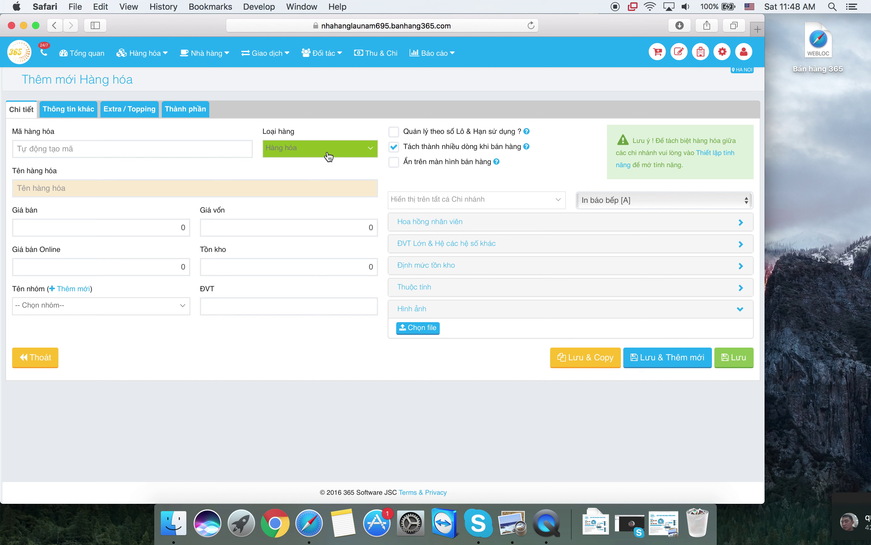
click(192, 186)
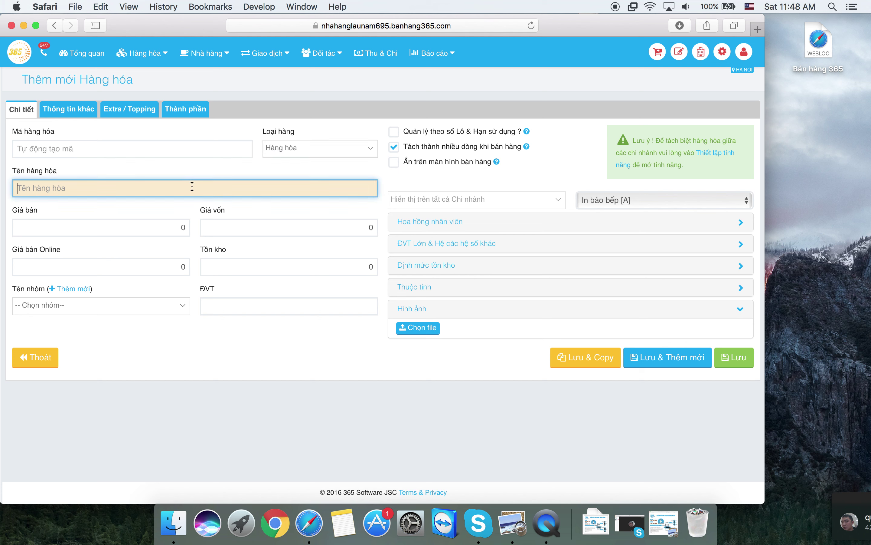
text(Bia tiger)
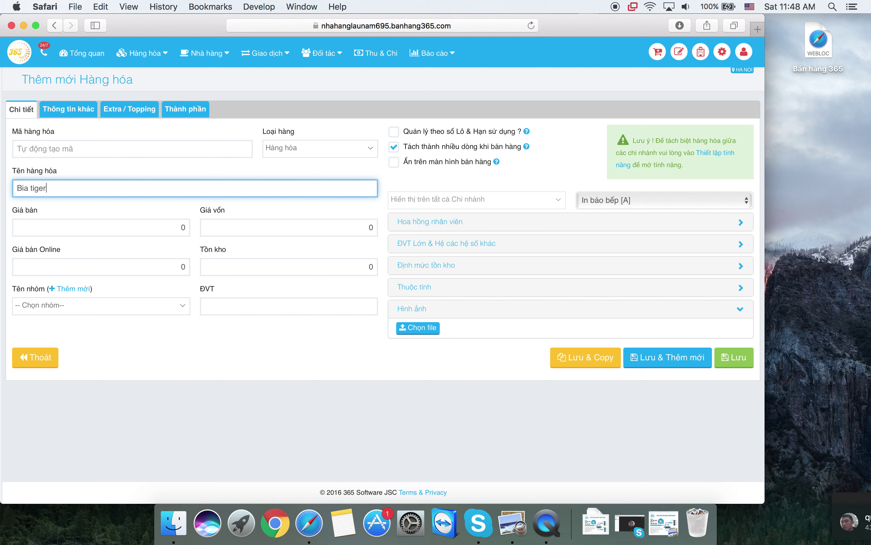
click(167, 230)
text(100000)
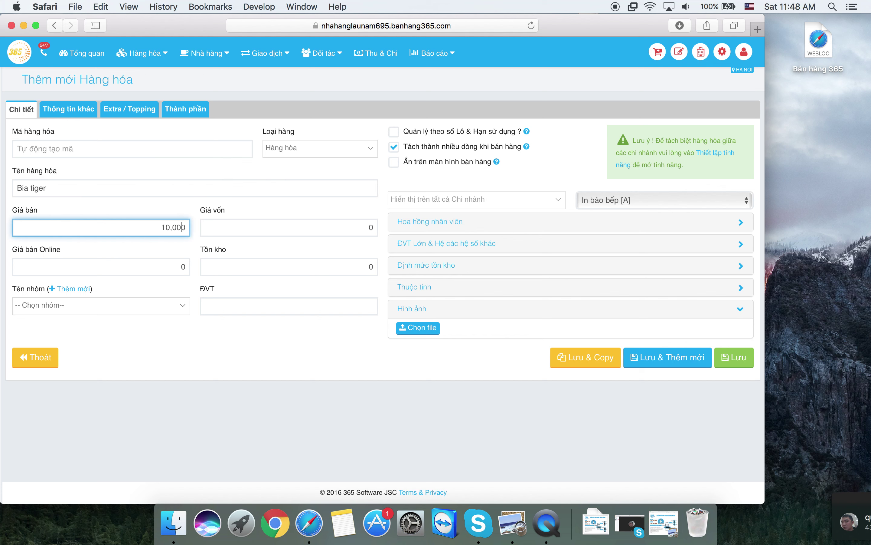
key(Tab)
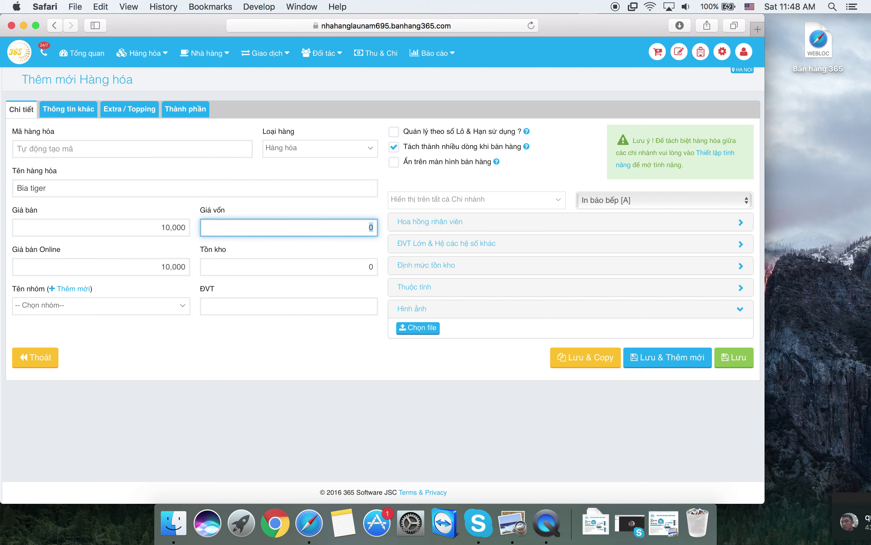
text(80000)
key(BackSpace)
- Give Bia tiger unit Chai, print it to In báo pha chế [A], and save
click(218, 306)
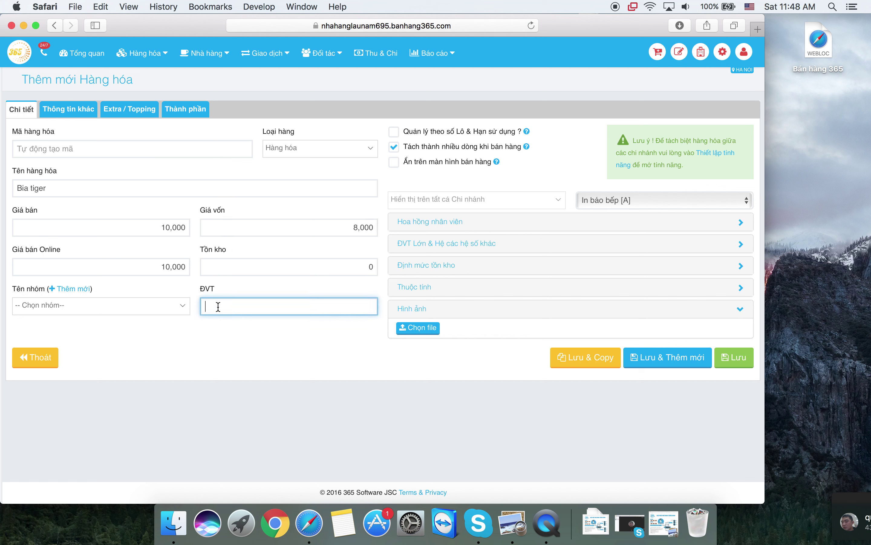
text(Chai)
click(344, 371)
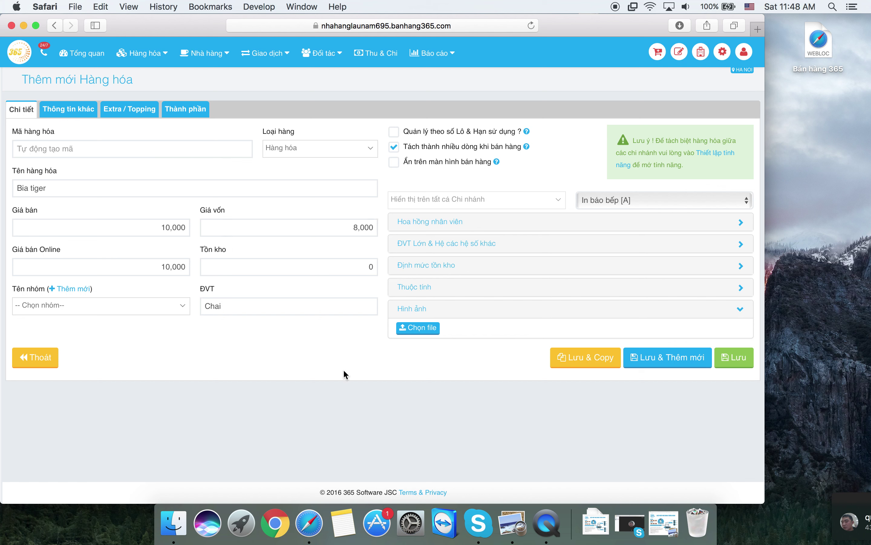
click(627, 202)
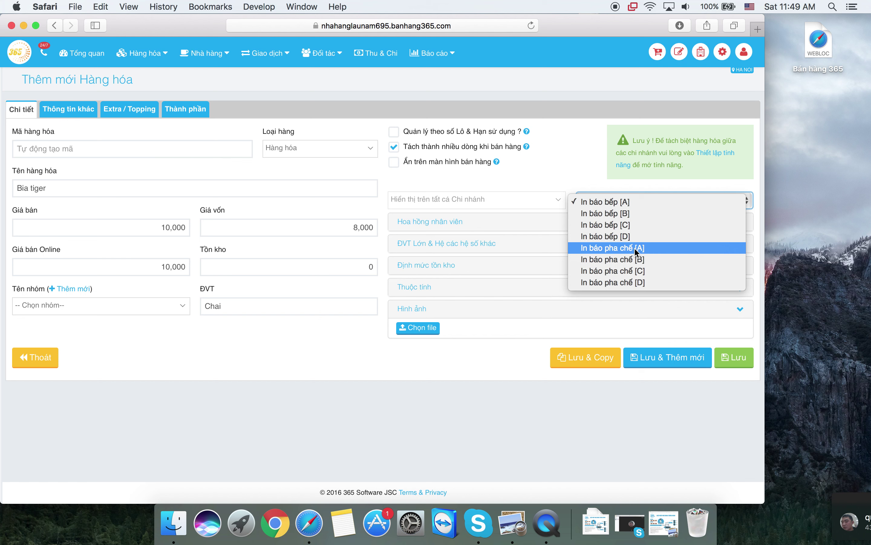
click(634, 248)
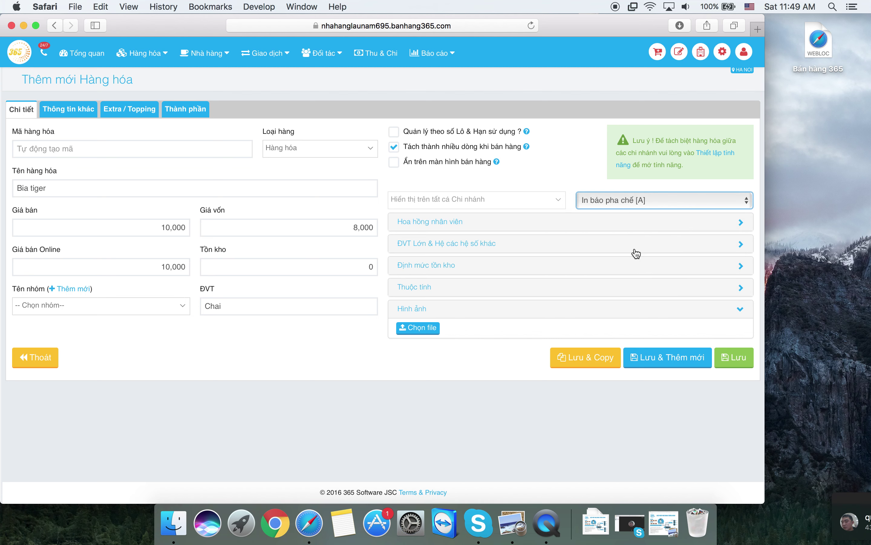
click(738, 369)
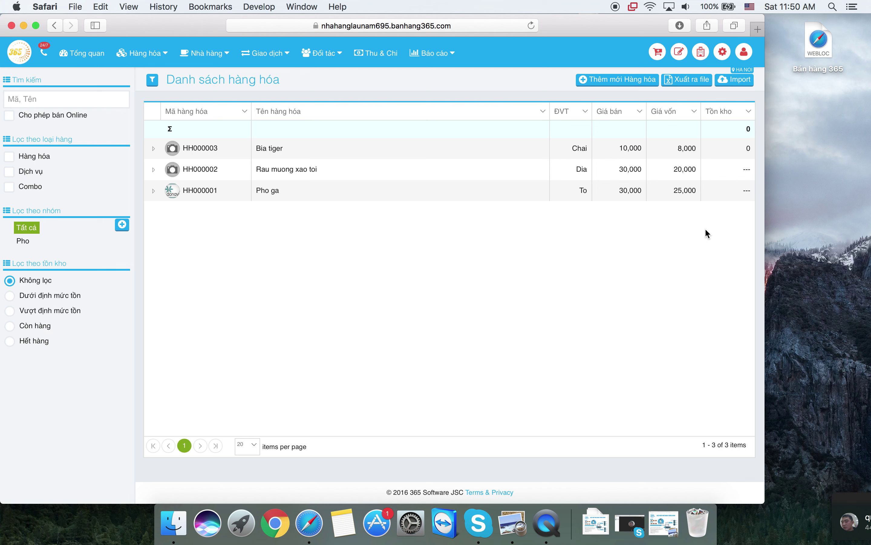
- Start a new item Cocacola priced 10,000 with cost 9,000 and unit Chai
click(593, 83)
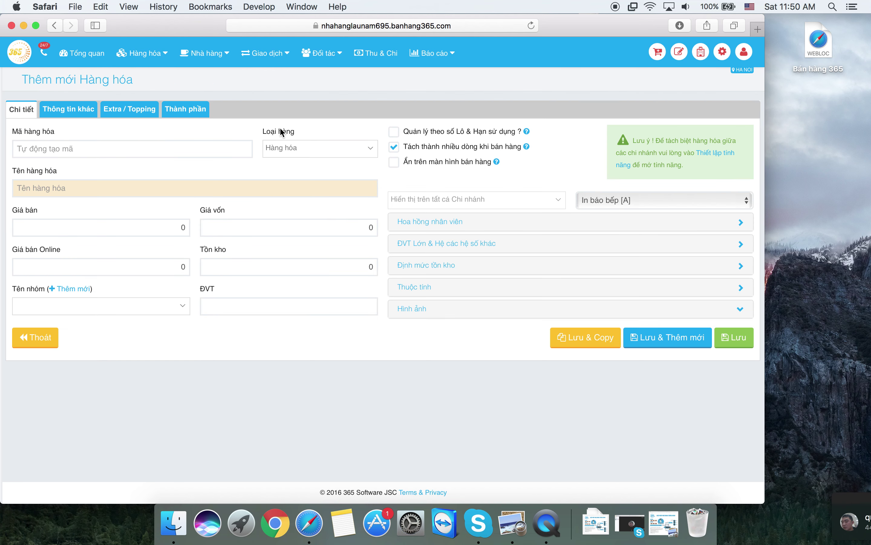
click(192, 187)
text(C)
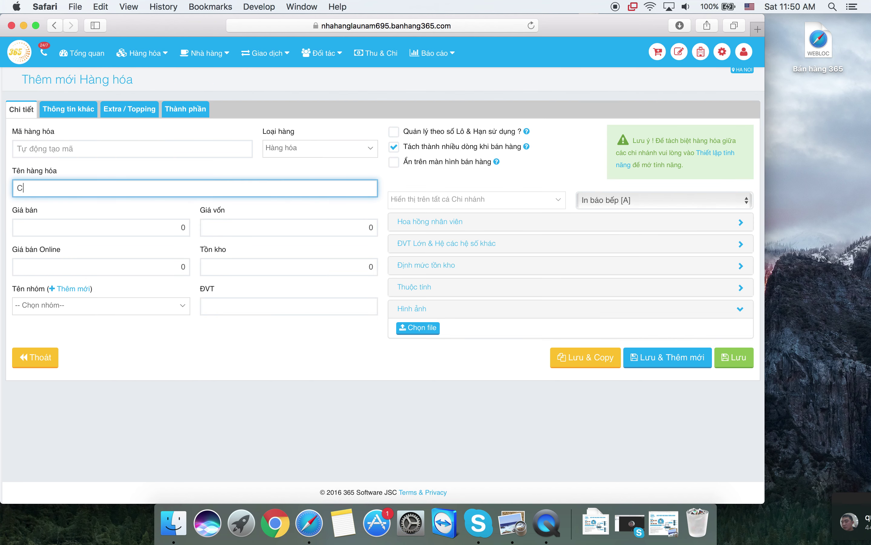
text(ocacola)
key(Tab)
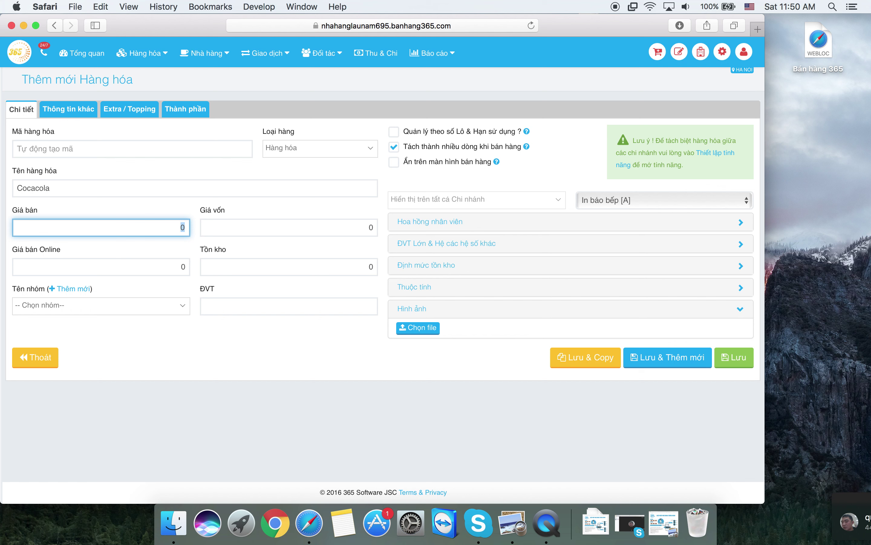
text(100000)
key(Tab)
text(90000)
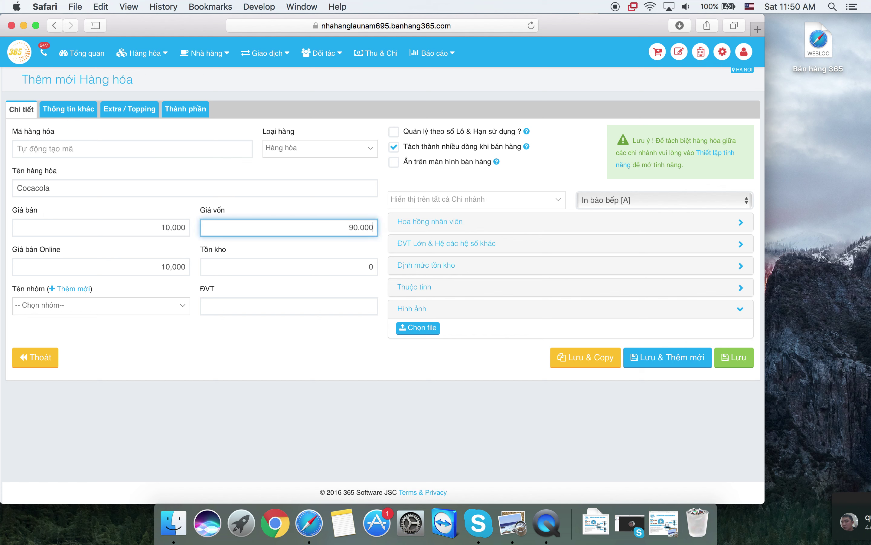
key(BackSpace)
click(230, 305)
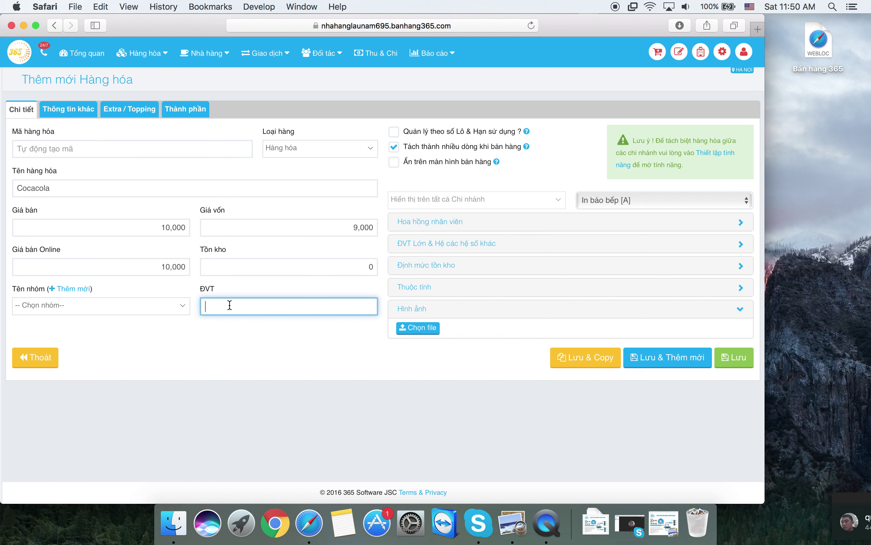
text(Chai)
- Create a new Do uong product group for Cocacola and save the item
click(152, 309)
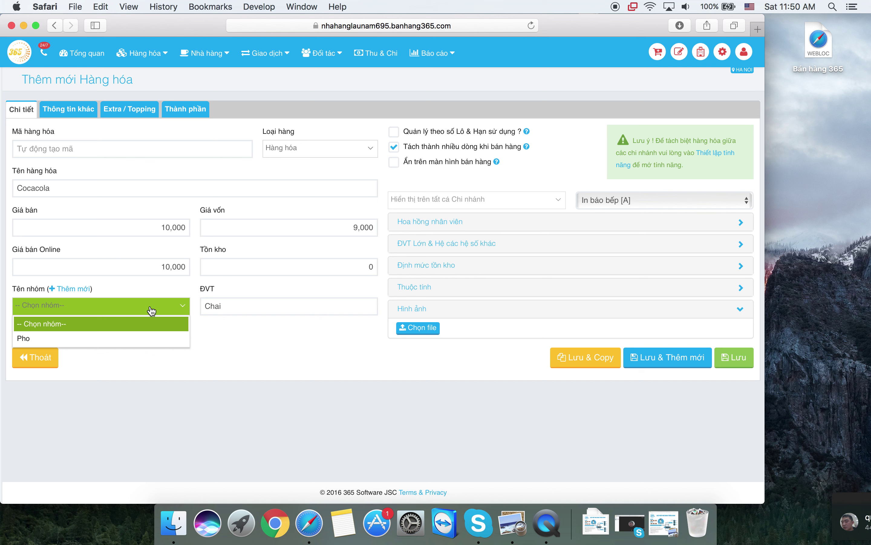
click(268, 340)
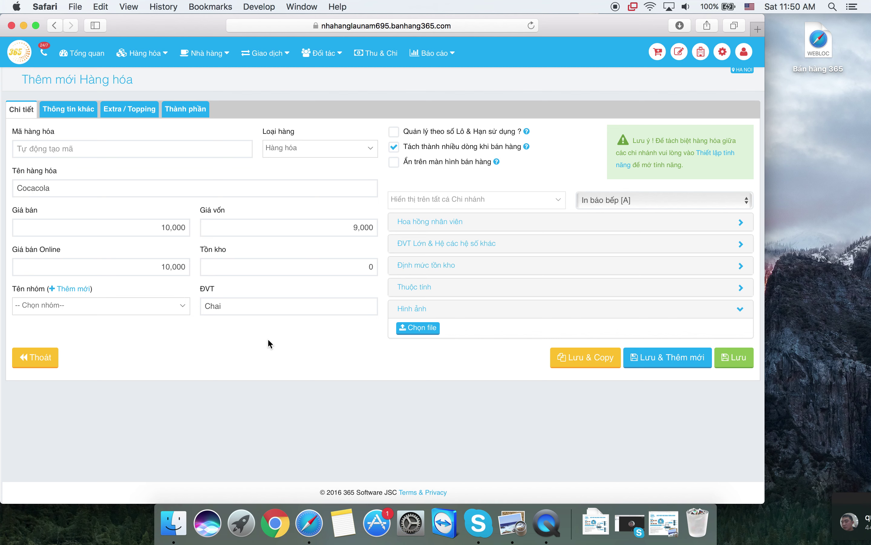
click(71, 289)
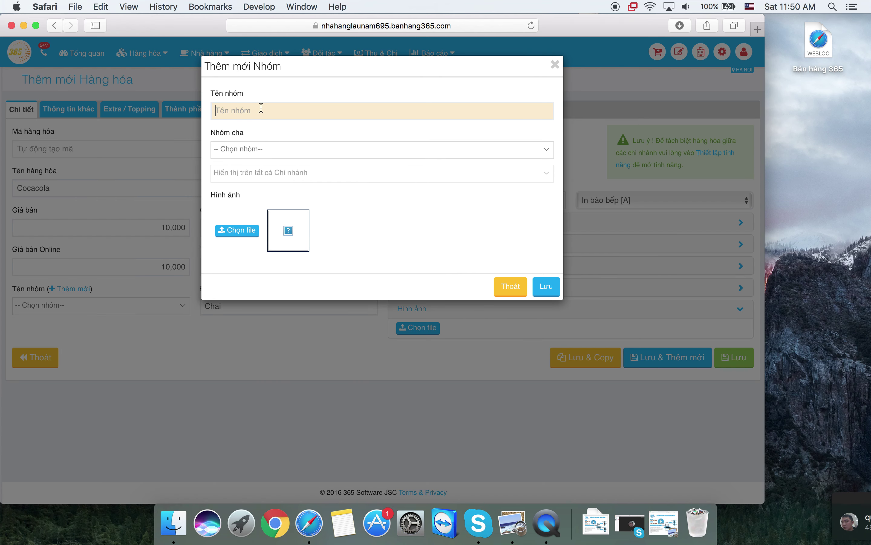
click(261, 108)
text(Do uong)
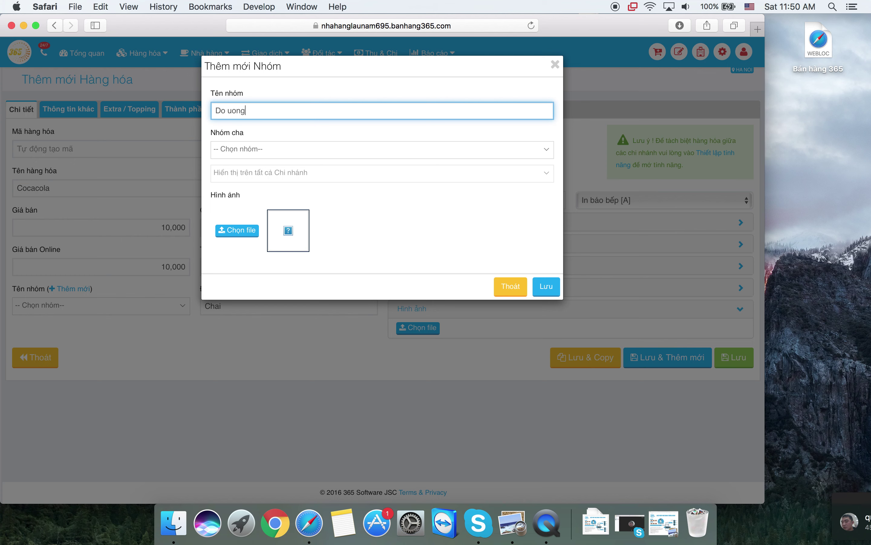
click(542, 287)
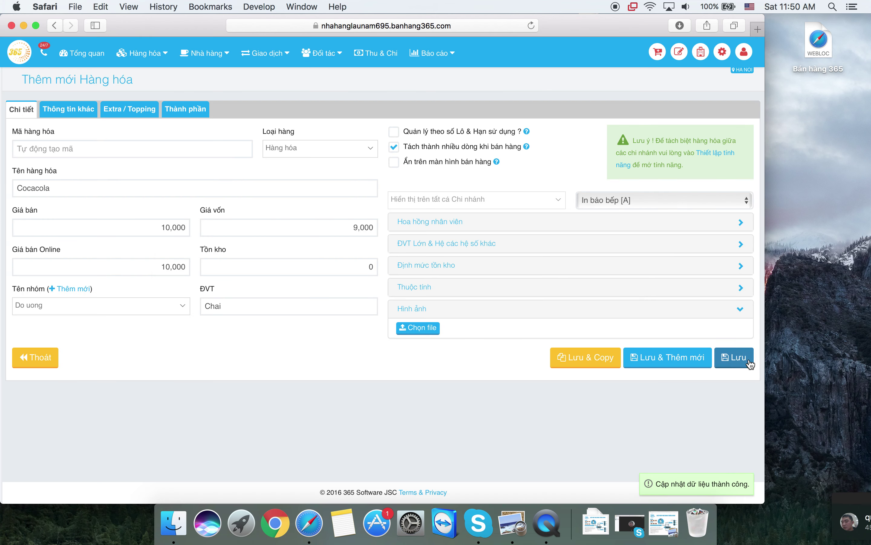
click(750, 363)
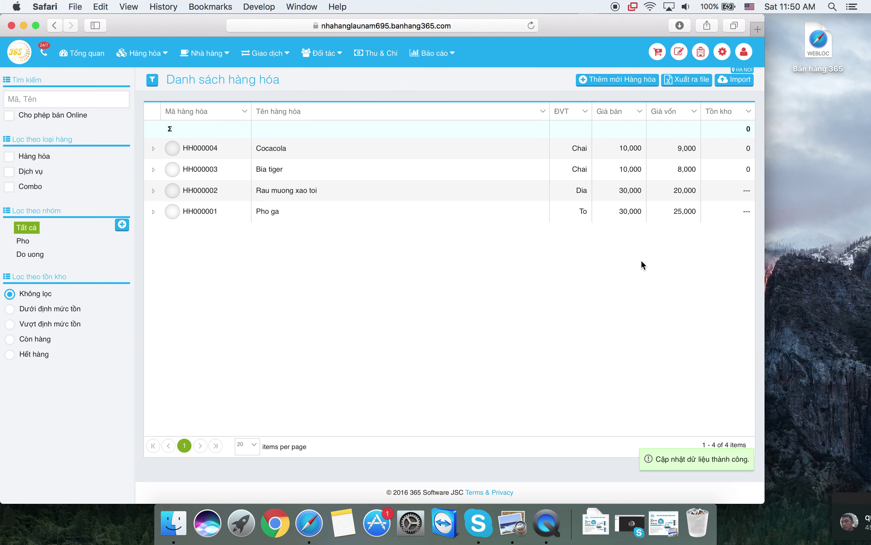
- Edit Bia tiger, choose Do uong as its Tên nhóm, and save
click(368, 168)
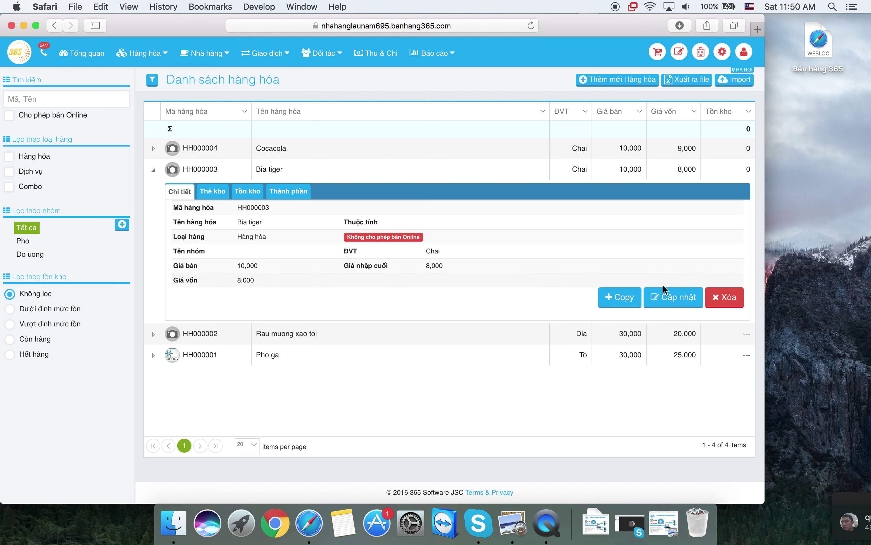
click(678, 301)
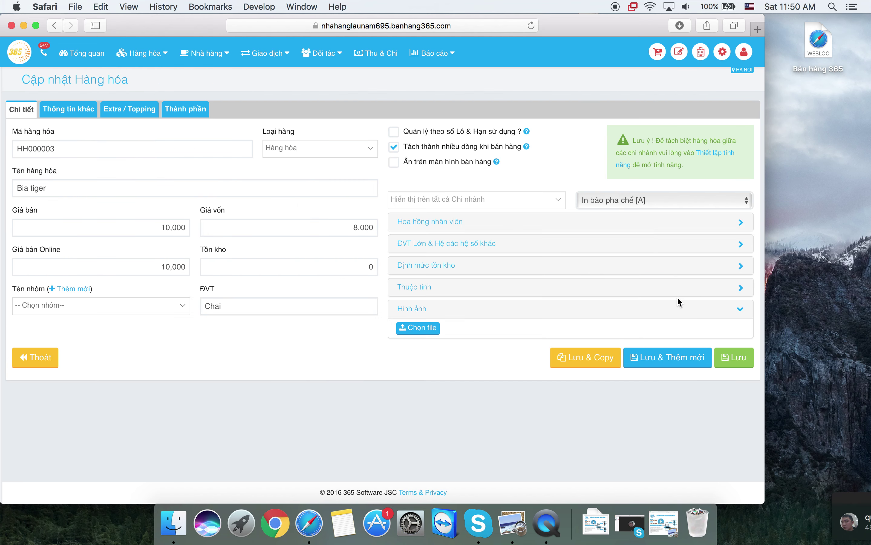
click(114, 306)
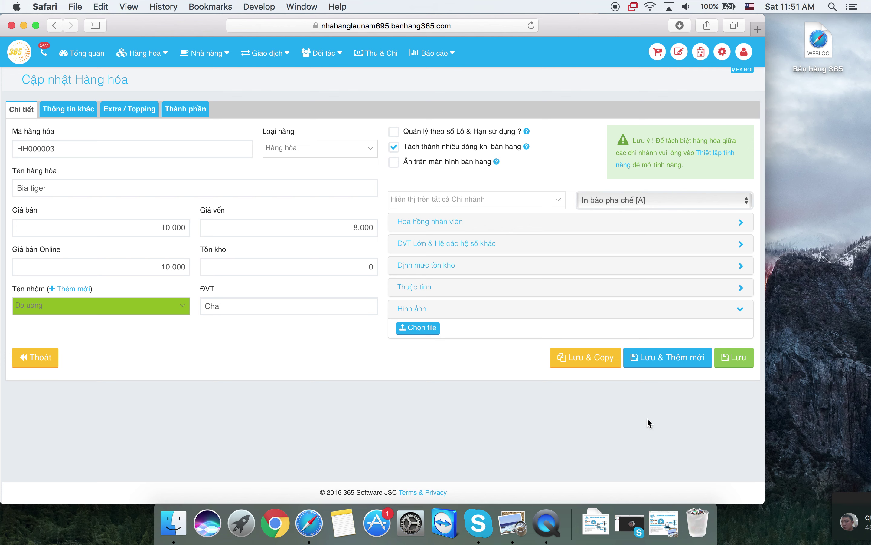
click(731, 369)
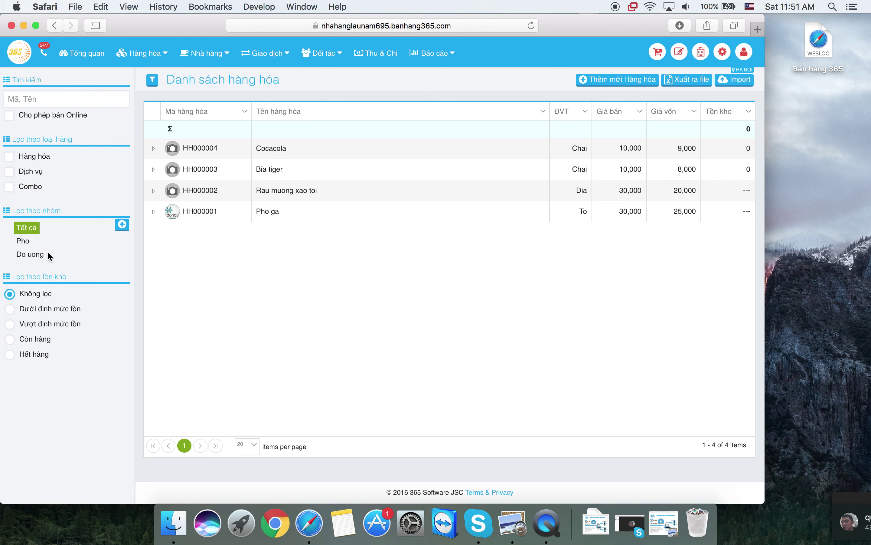
- Filter the product list by Do uong, then Pho, then Tất cả to show all items
click(36, 257)
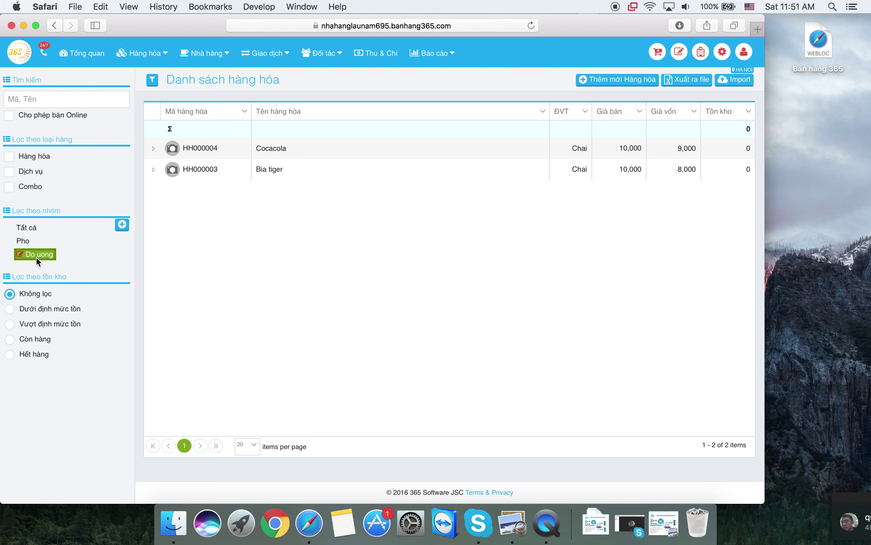
click(27, 240)
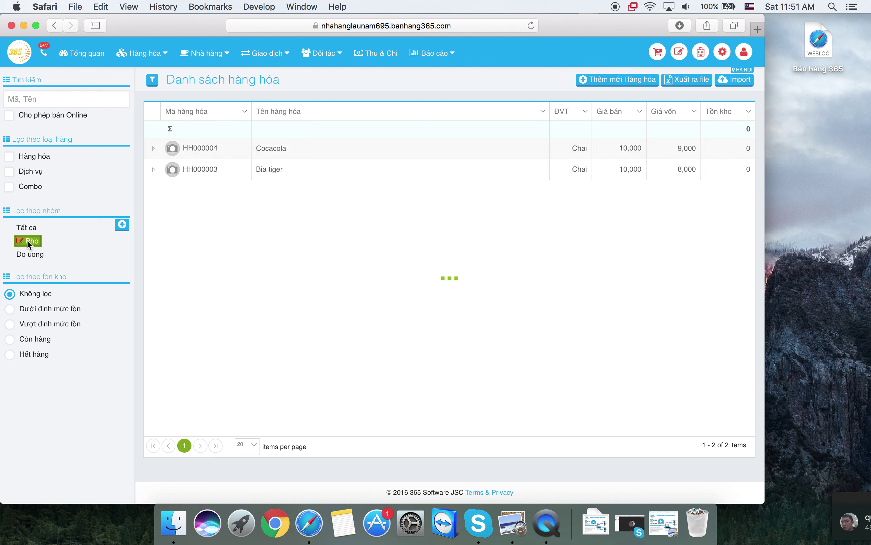
click(32, 229)
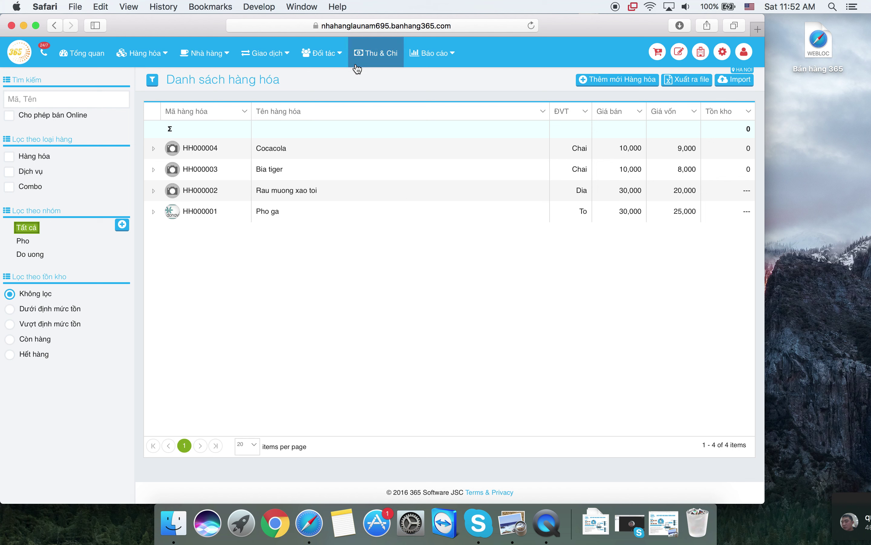
- Look through the Giao dịch and Nhà hàng menus, then bring up the cashier screen for table Bàn 1A
click(281, 53)
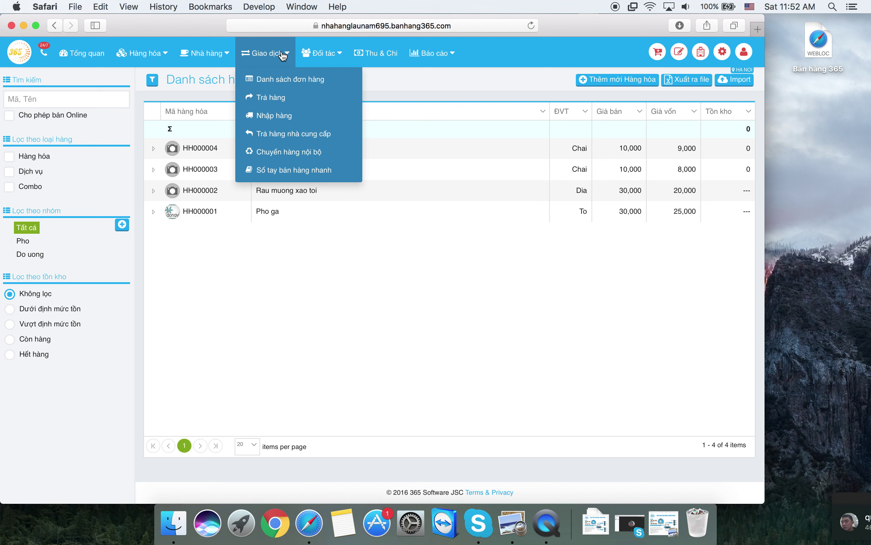
click(224, 53)
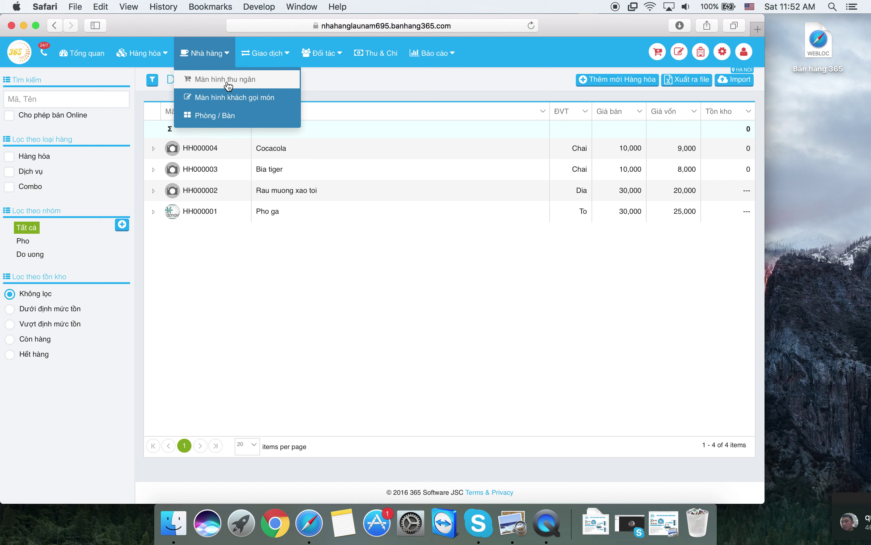
click(596, 54)
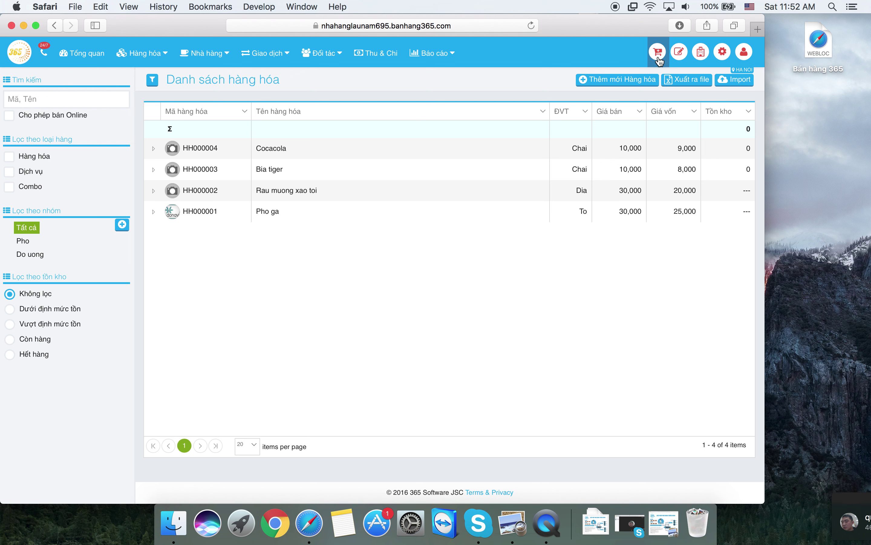
click(659, 60)
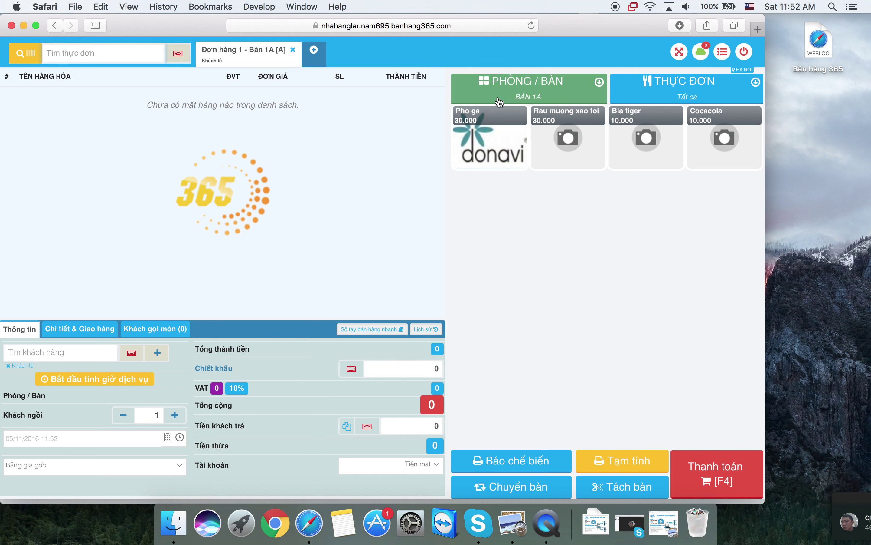
click(551, 93)
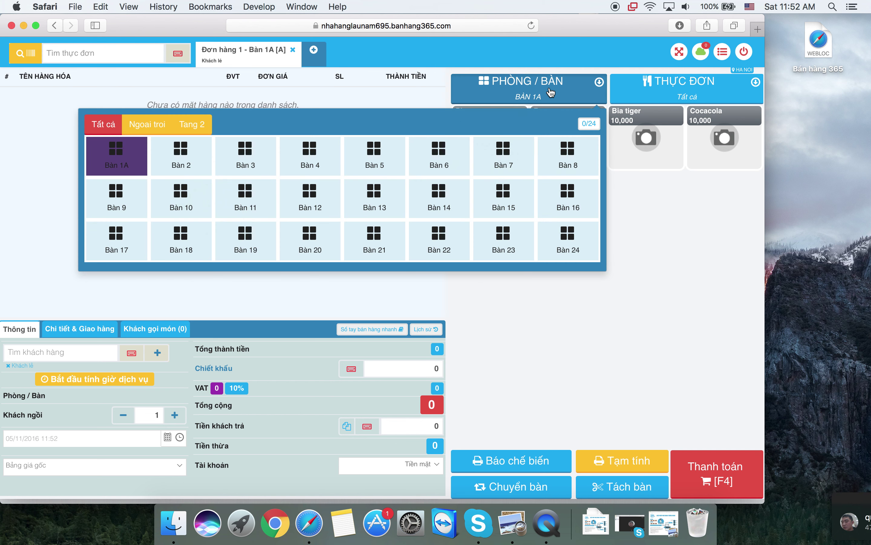
click(184, 148)
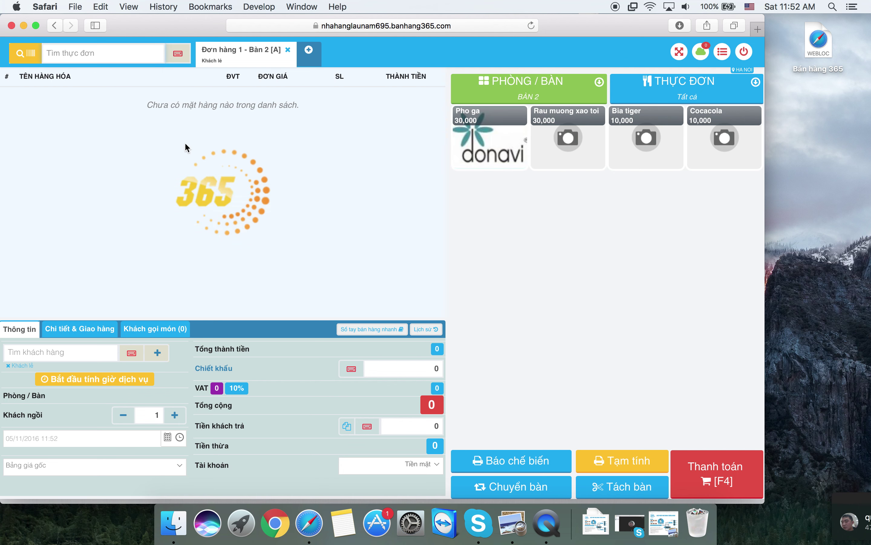
click(530, 89)
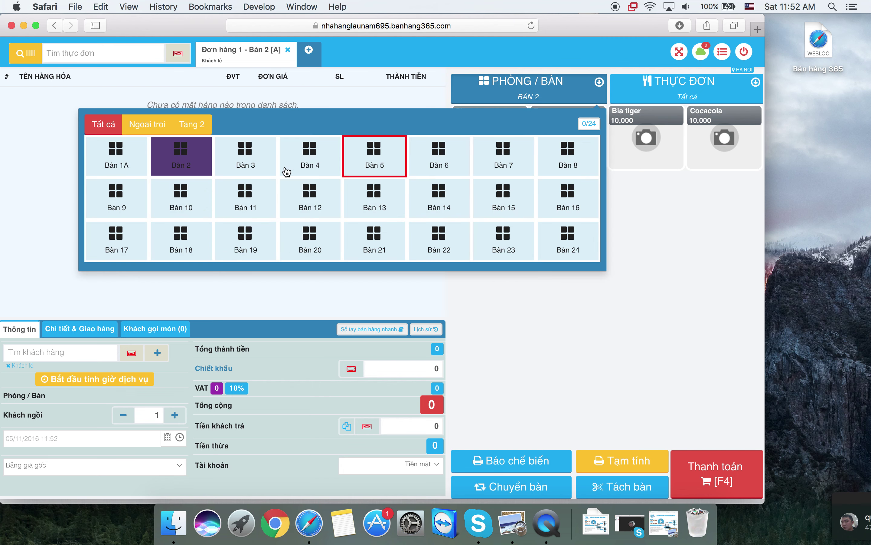
click(148, 165)
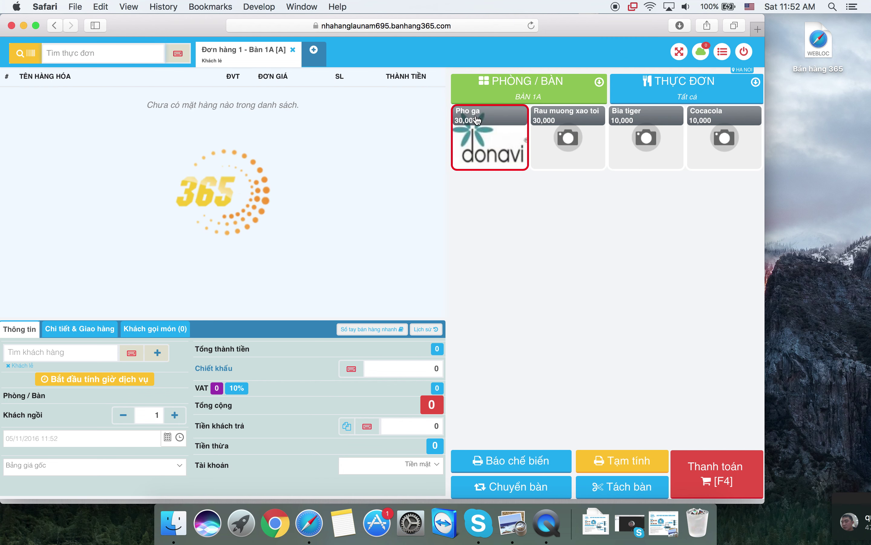
click(654, 93)
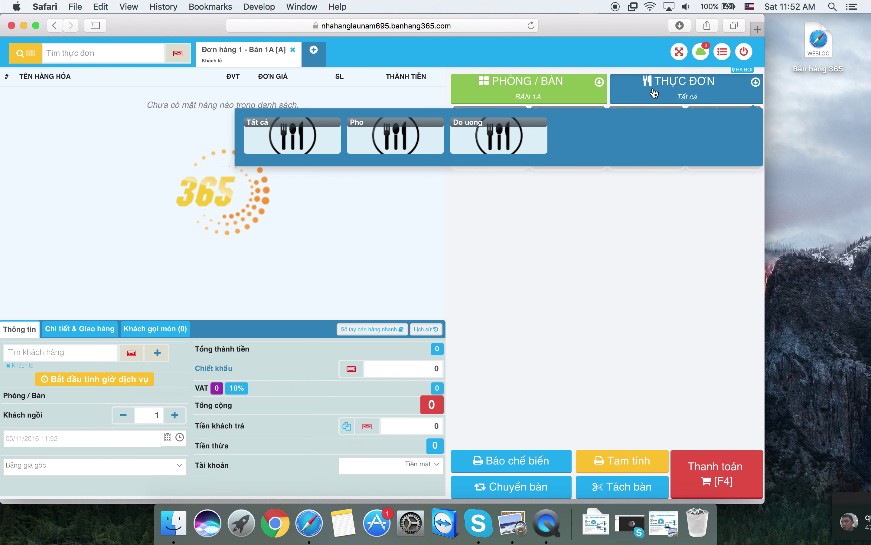
click(559, 221)
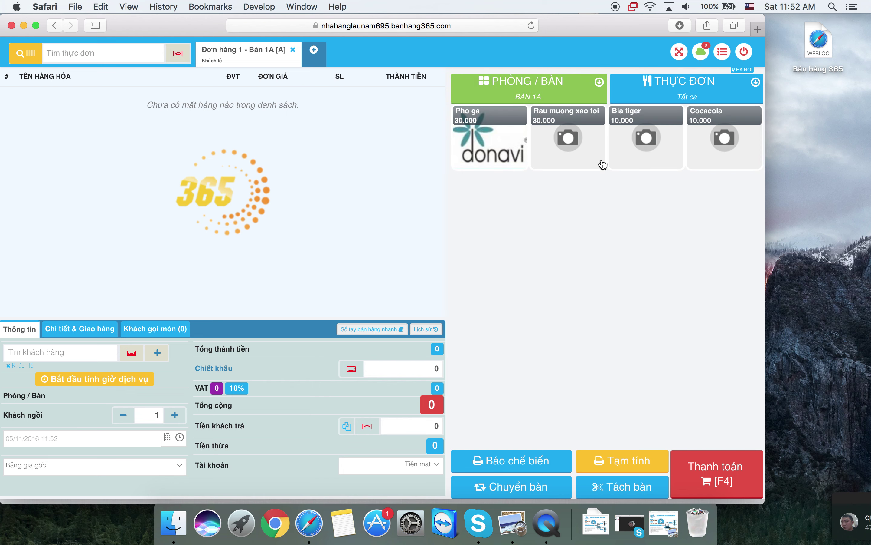
click(654, 93)
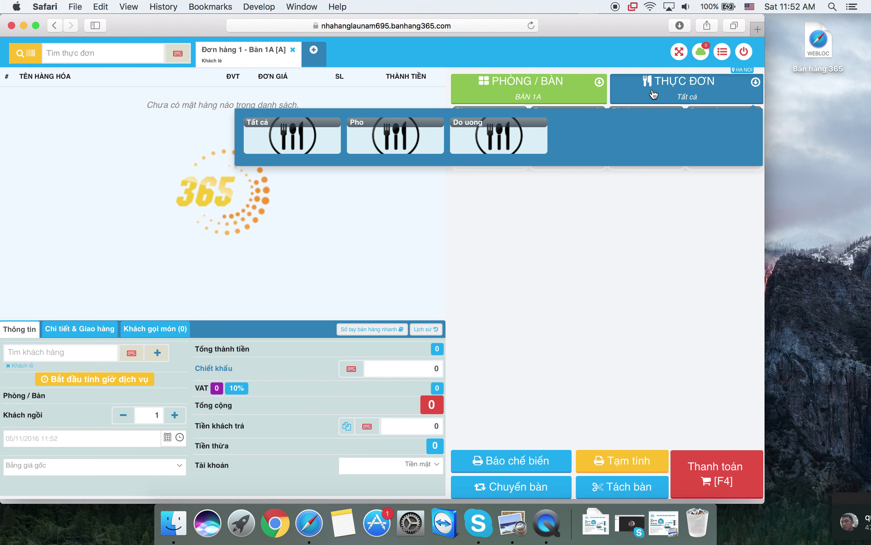
click(423, 128)
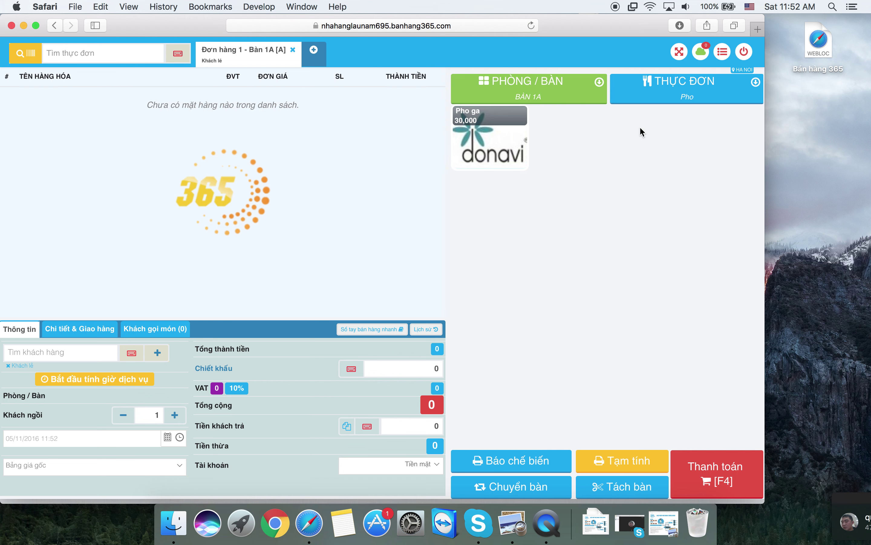
click(670, 101)
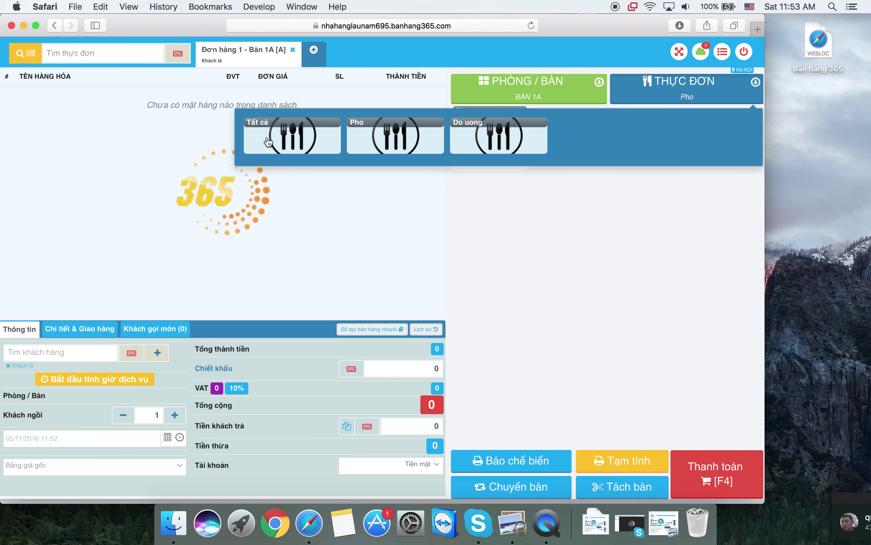
click(275, 141)
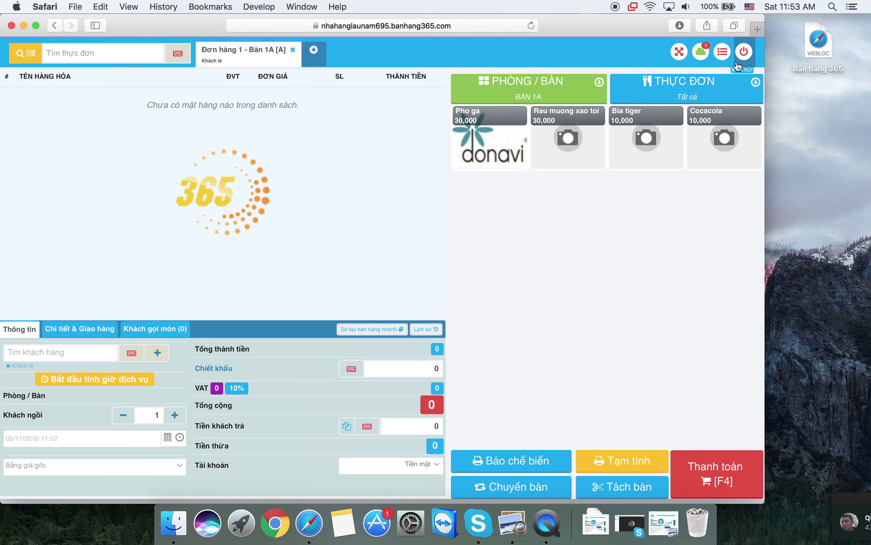
- Turn off 'Giao diện hỗ trợ màn hình cảm ứng?' in the cashier settings list
click(722, 52)
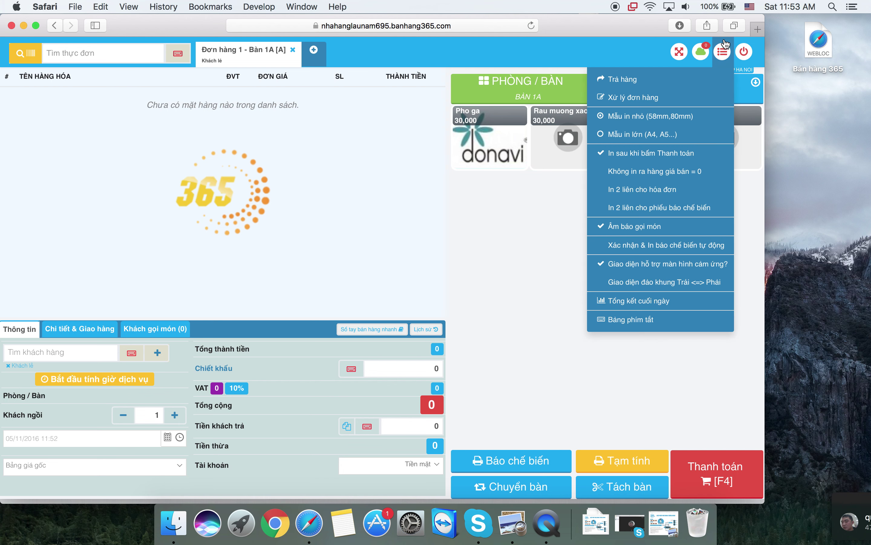
click(724, 53)
click(723, 53)
click(663, 264)
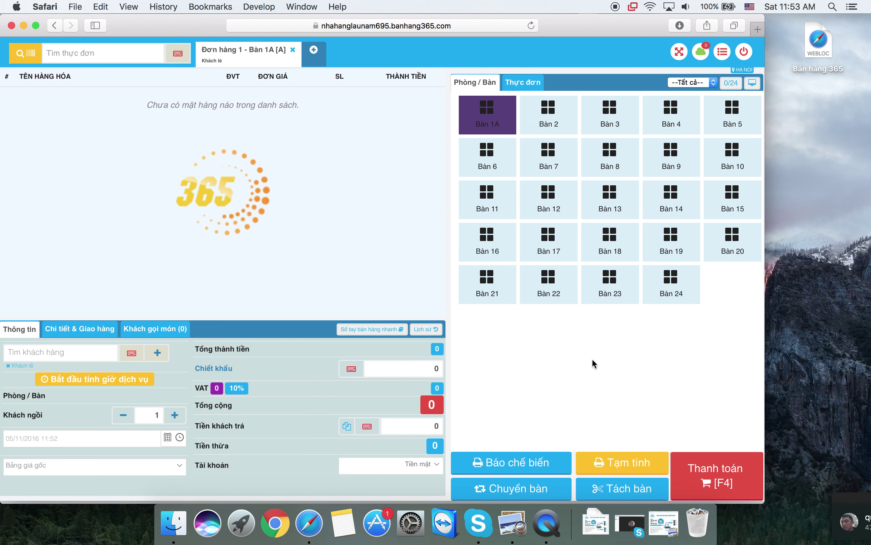
click(670, 242)
- Move the order through several tables to Bàn 7, then restore the touch-screen layout
click(558, 161)
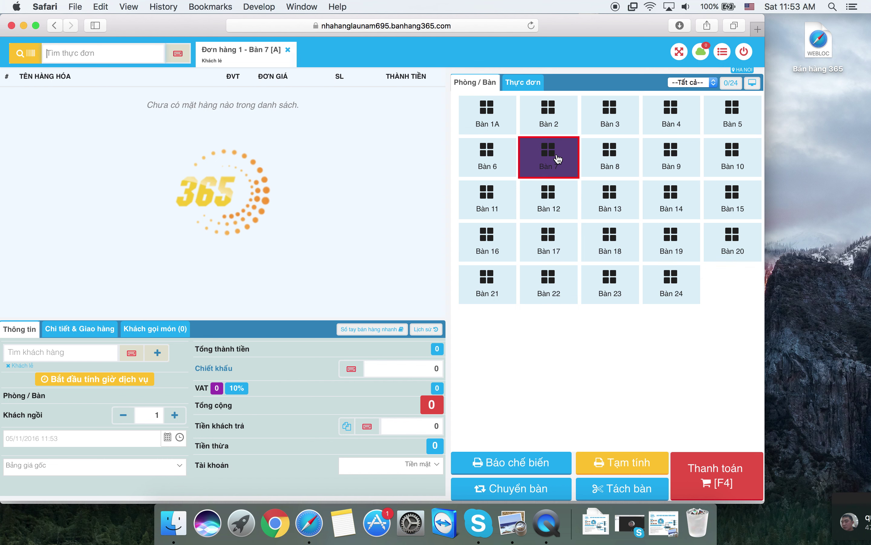
click(560, 124)
click(612, 126)
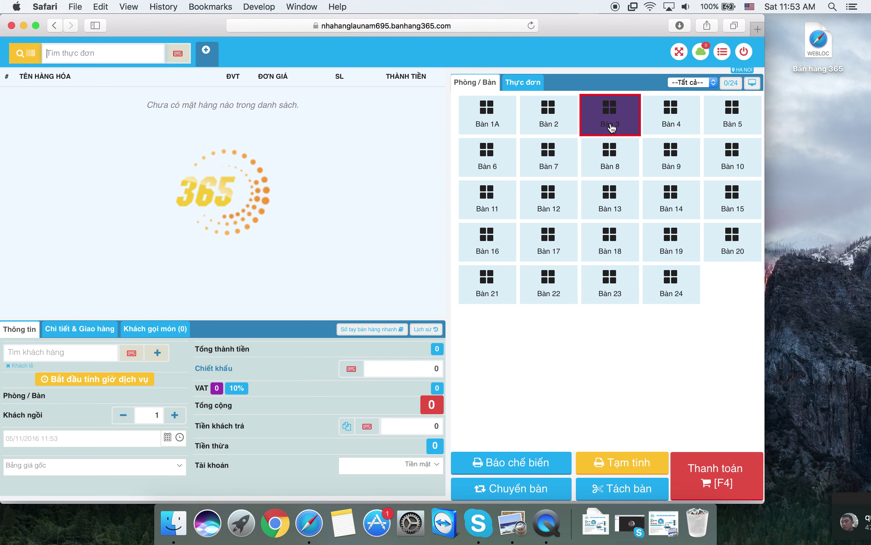
click(503, 123)
click(502, 157)
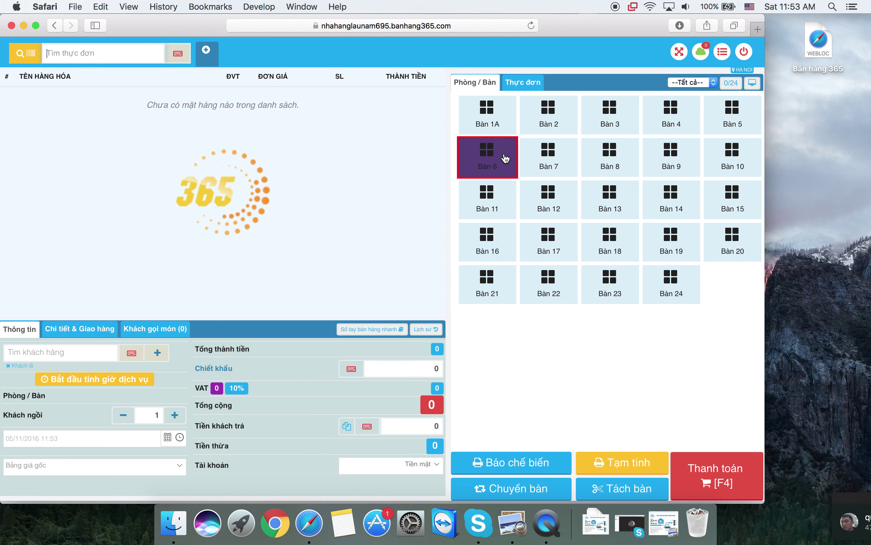
click(541, 162)
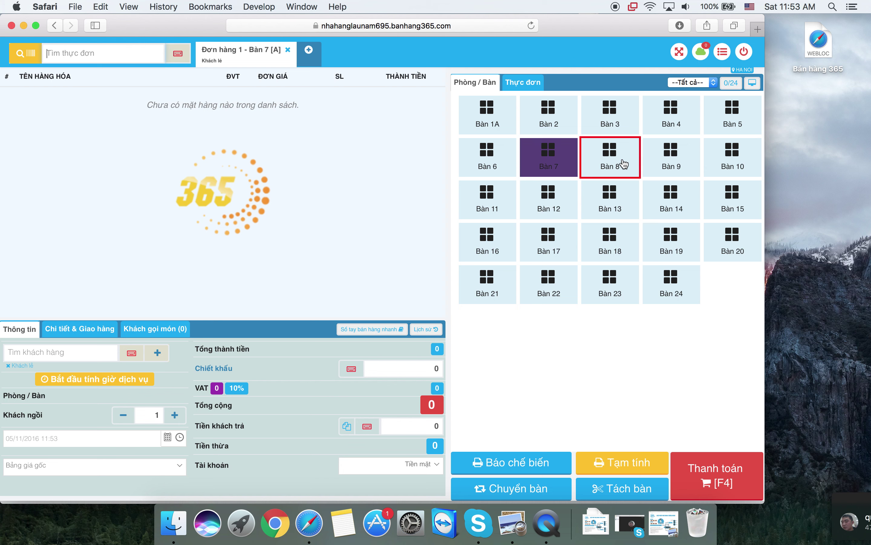
click(721, 51)
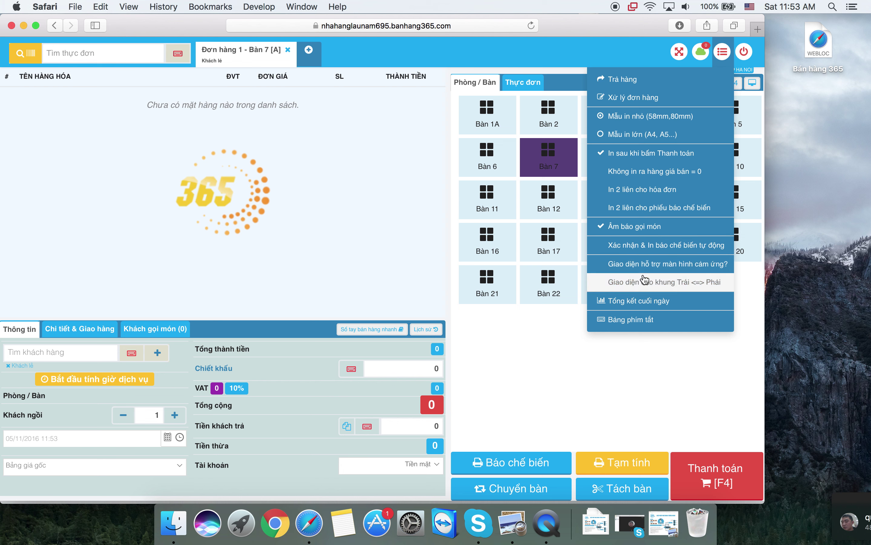
click(649, 264)
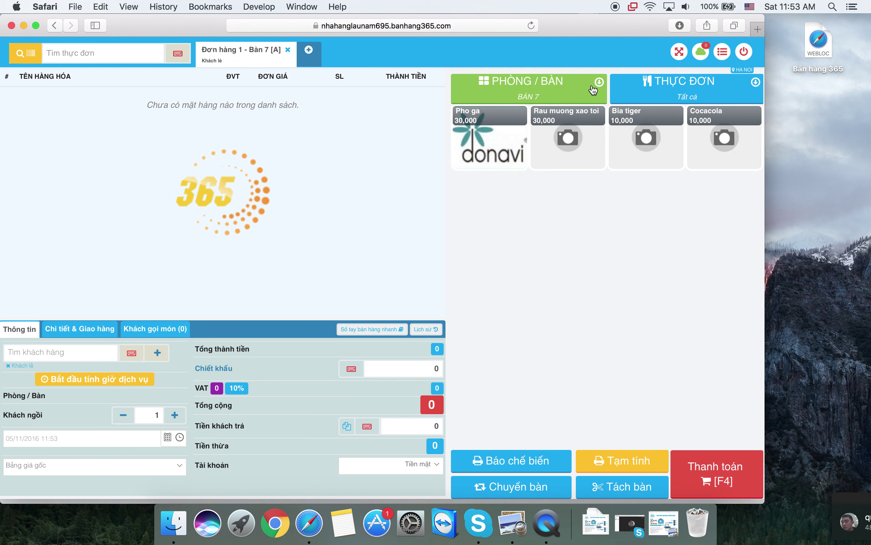
- Move the order to table Bàn 8 and add one Pho ga at 30,000
click(570, 82)
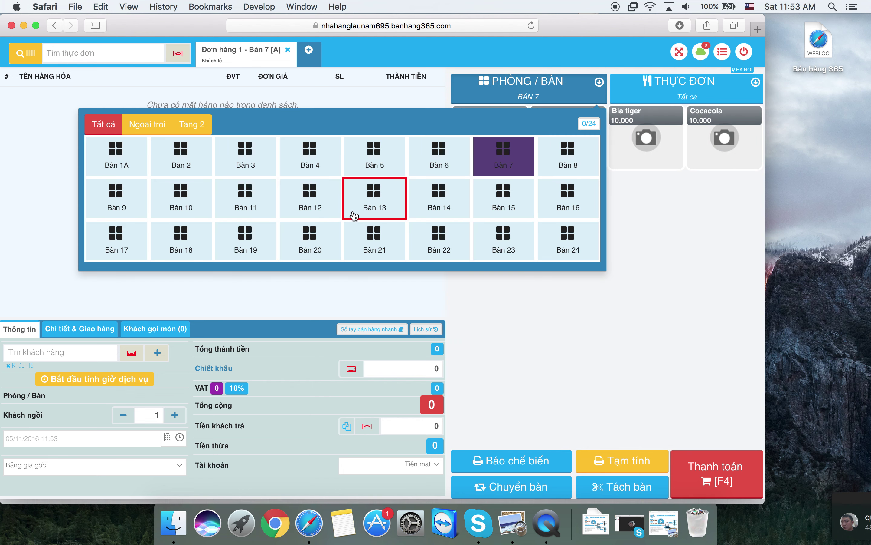
click(572, 144)
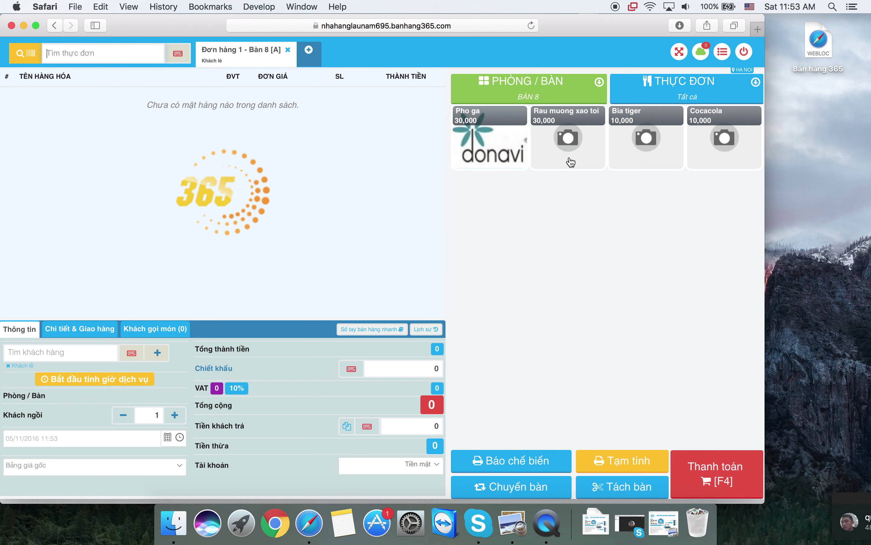
click(510, 159)
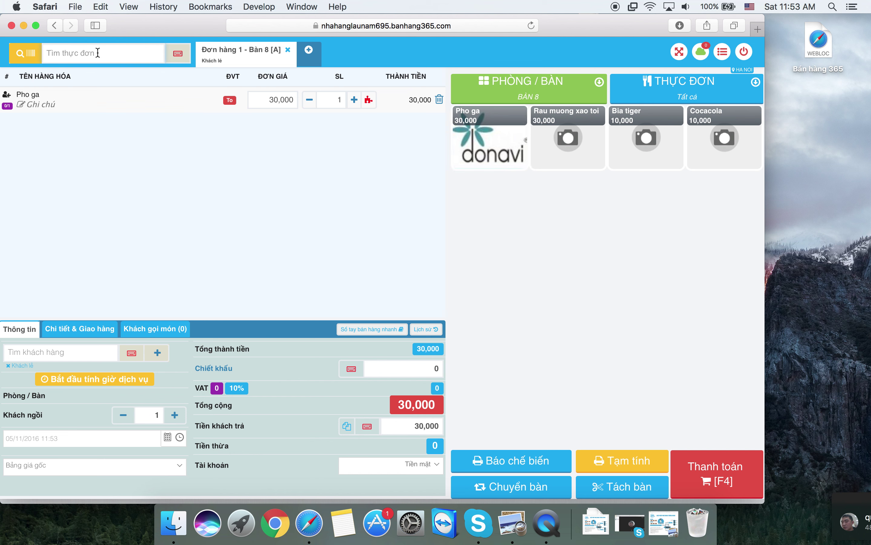
- Search the menu for 'co' and add a Cocacola (10,000), making the total 40,000
text(g)
key(BackSpace)
text(pj)
text(ho)
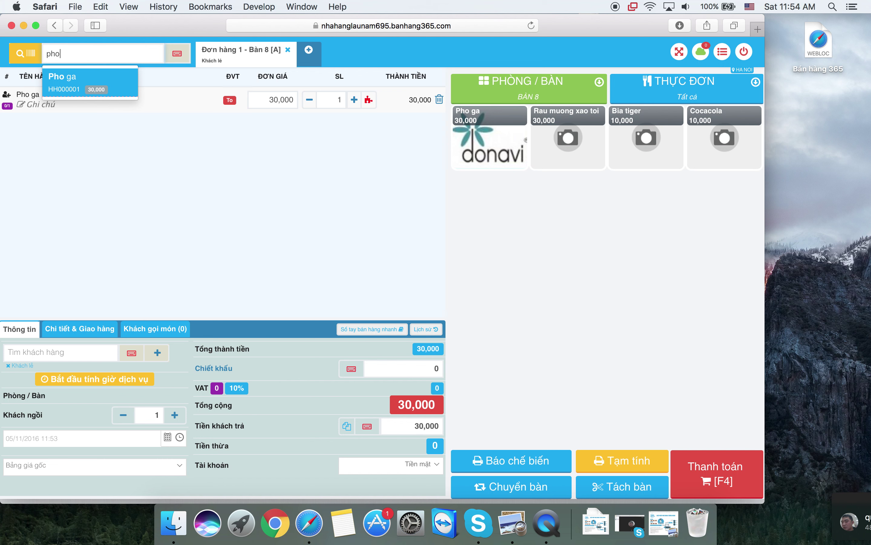
key(BackSpace)
key(BackSpace)
key(BackSpace)
text(ga [)
key(BackSpace)
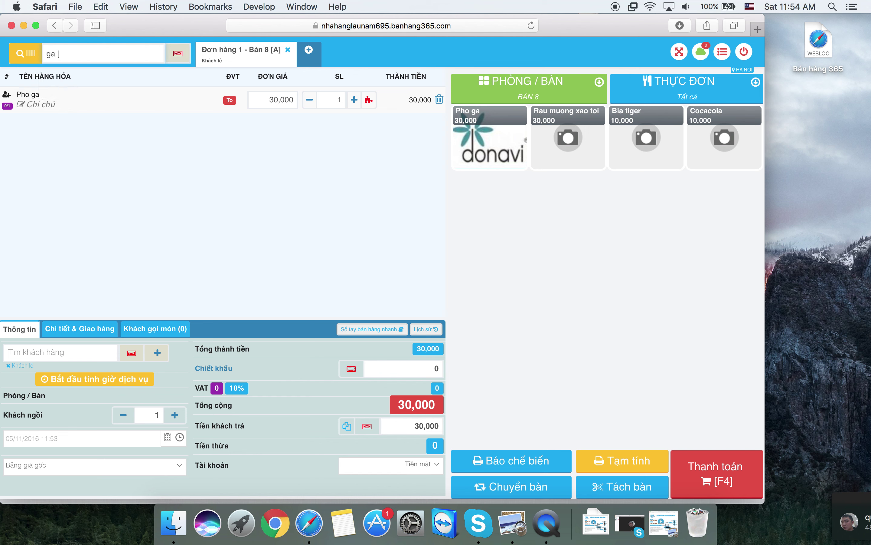
text(pho)
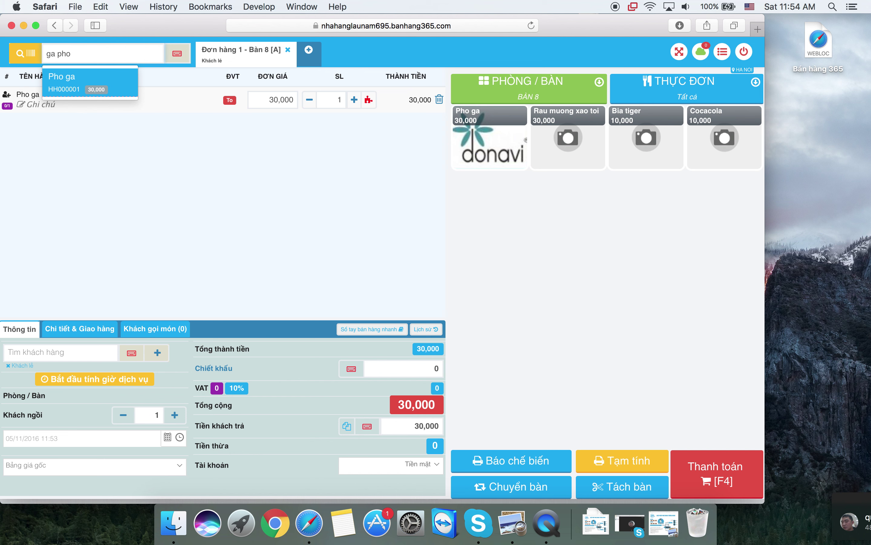
key(BackSpace)
key(BackSpace)
key(BackSpace)
key(BackSpace)
key(BackSpace)
key(BackSpace)
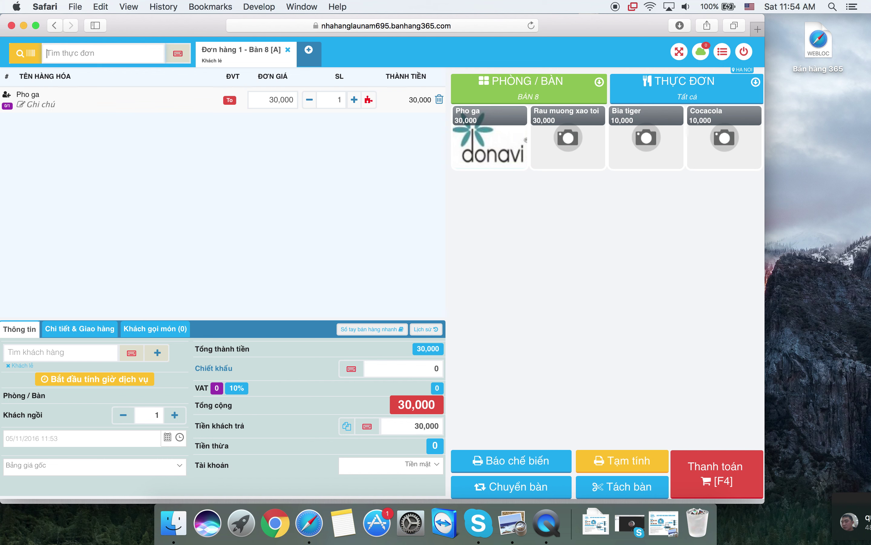
text(ola)
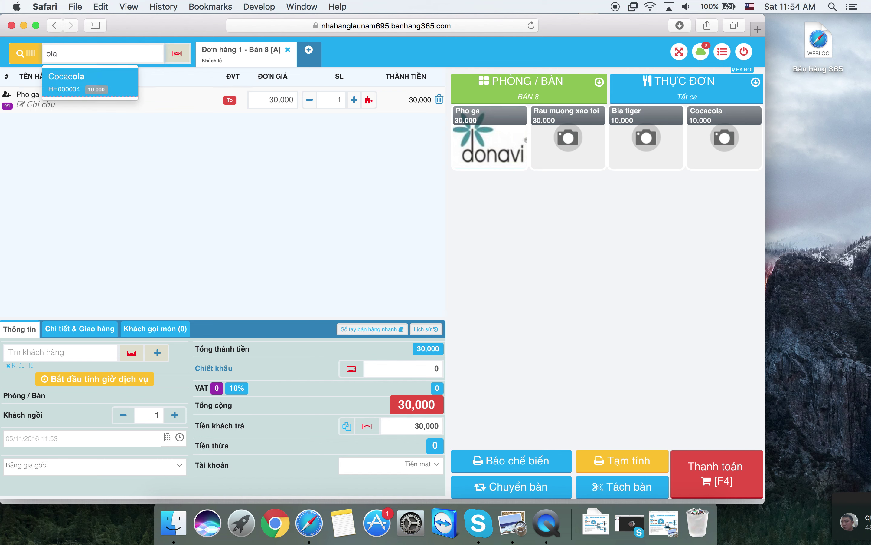
key(BackSpace)
key(BackSpace)
key(BackSpace)
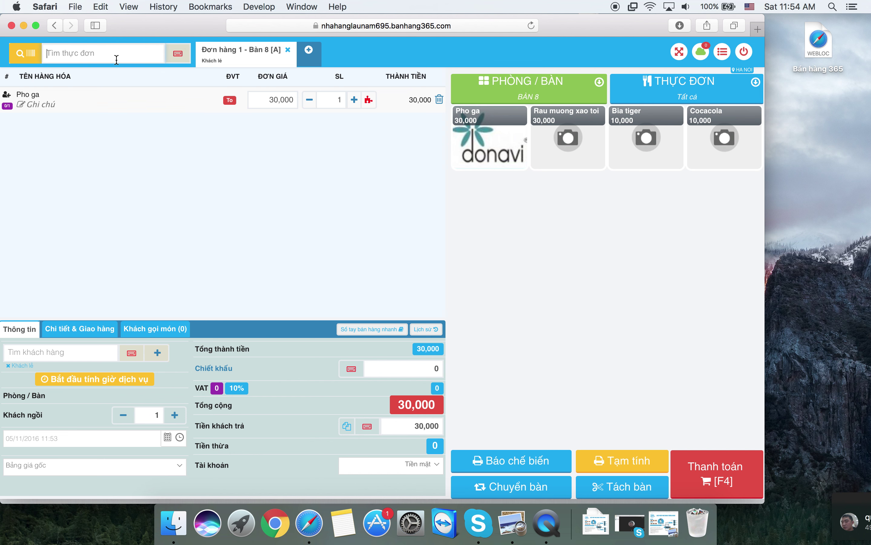
text(co)
key(Return)
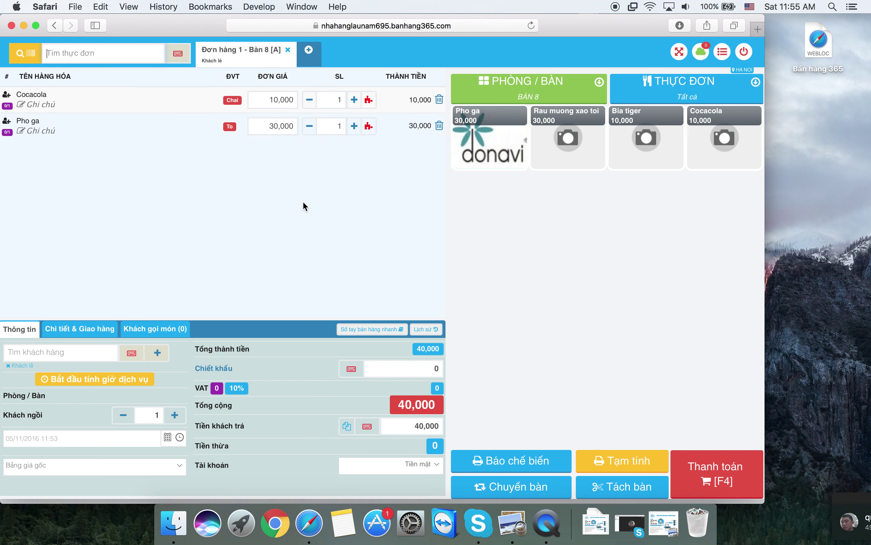
- Switch to Bàn 7 and add one Rau muong xao toi and eight Bia tiger
click(528, 93)
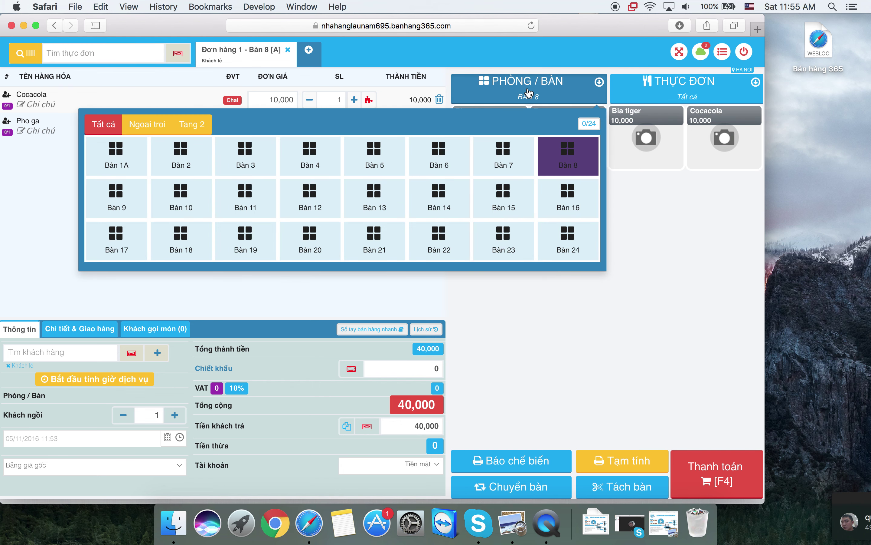
click(511, 162)
click(511, 162)
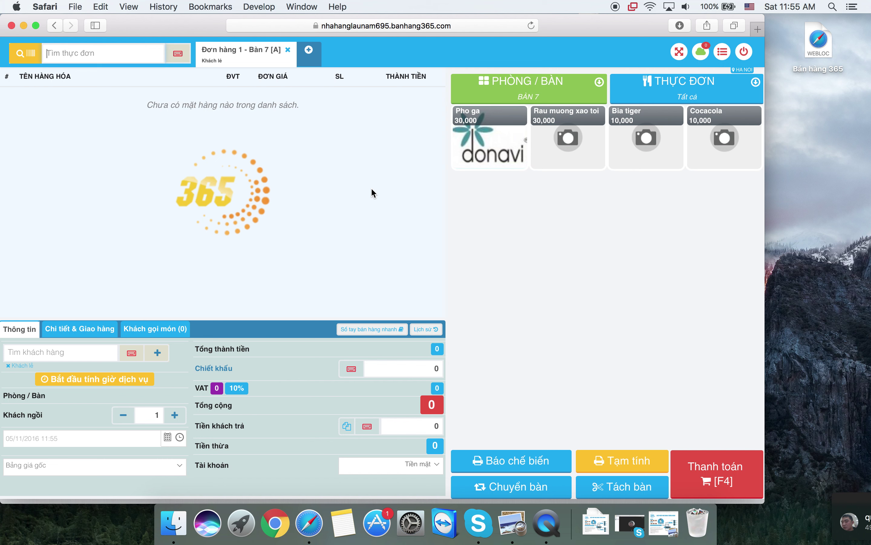
click(585, 153)
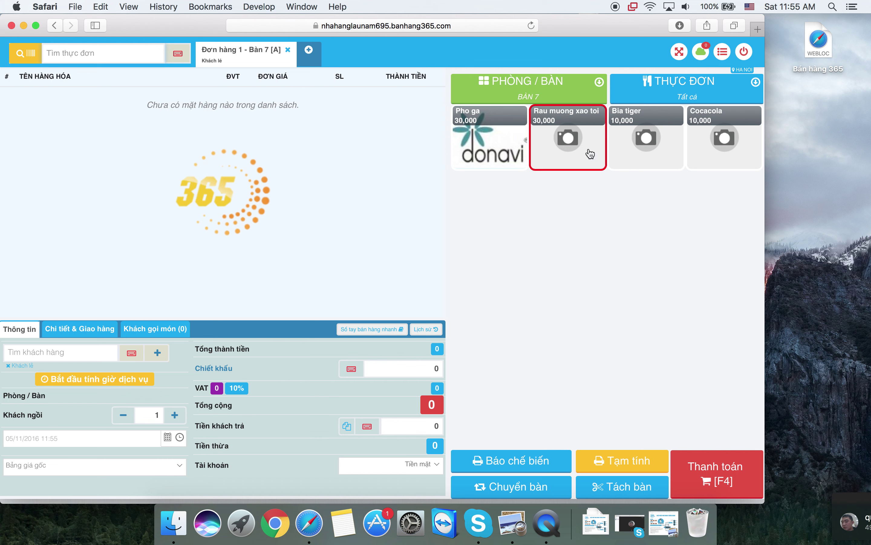
click(629, 150)
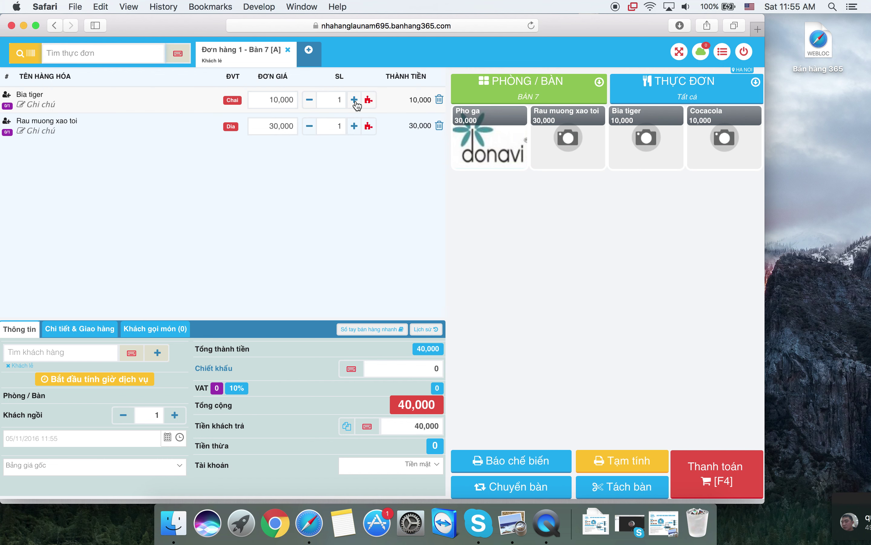
click(355, 101)
click(355, 101)
click(355, 101)
click(355, 101)
click(355, 101)
click(355, 101)
click(355, 101)
- Inspect the Bia tiger price and discount editor, closing it without changes
click(275, 99)
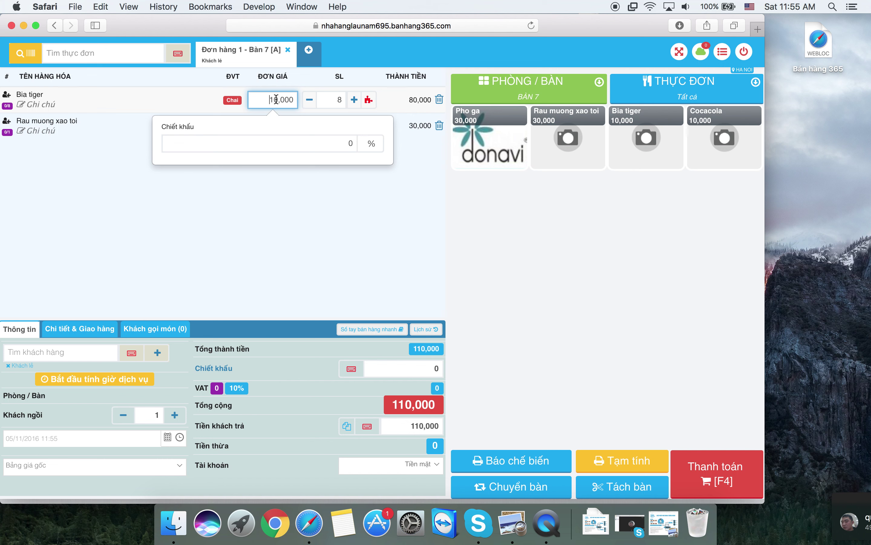
click(302, 76)
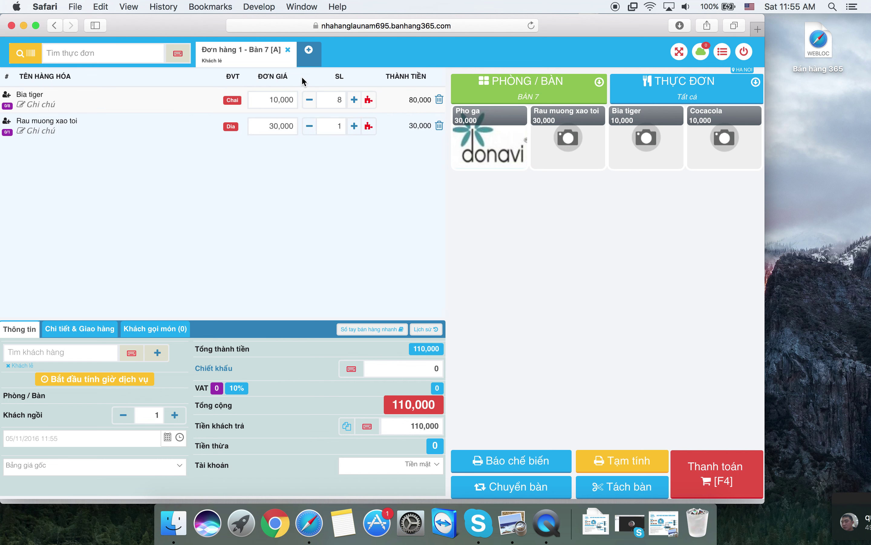
click(287, 103)
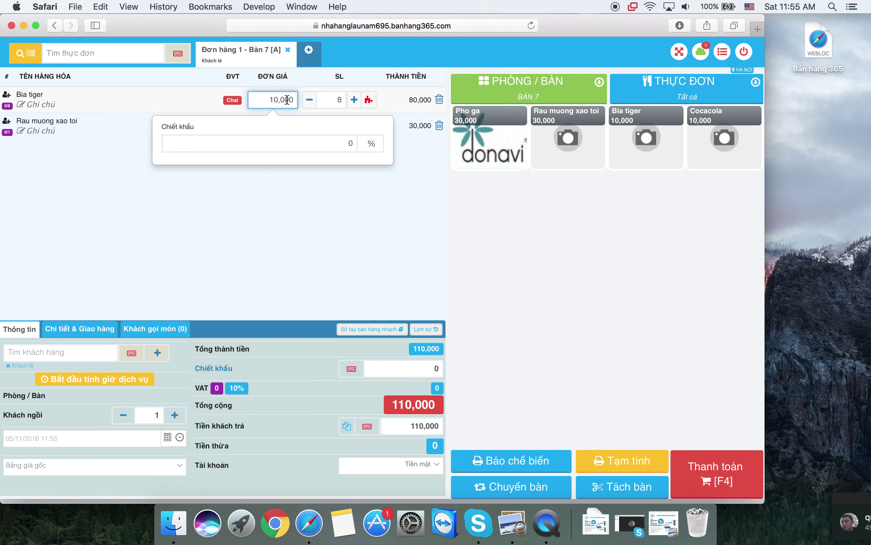
click(276, 177)
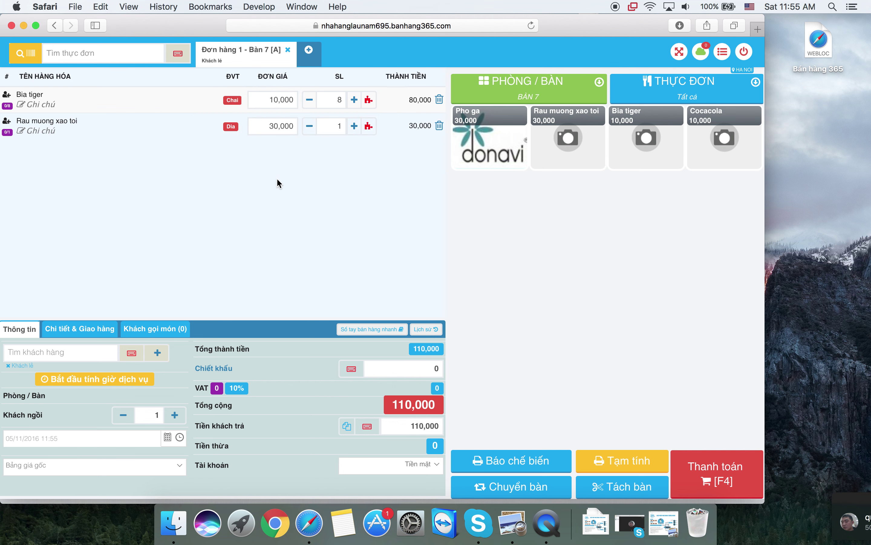
click(527, 92)
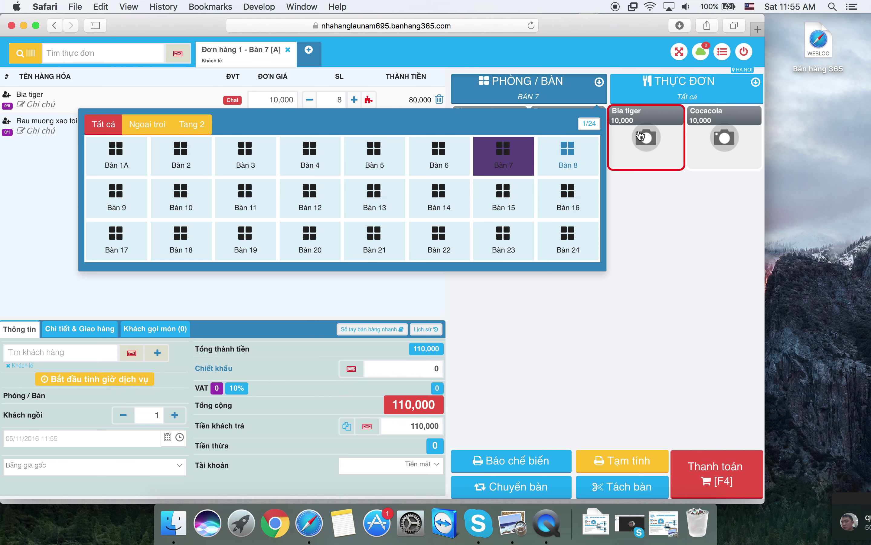
click(748, 54)
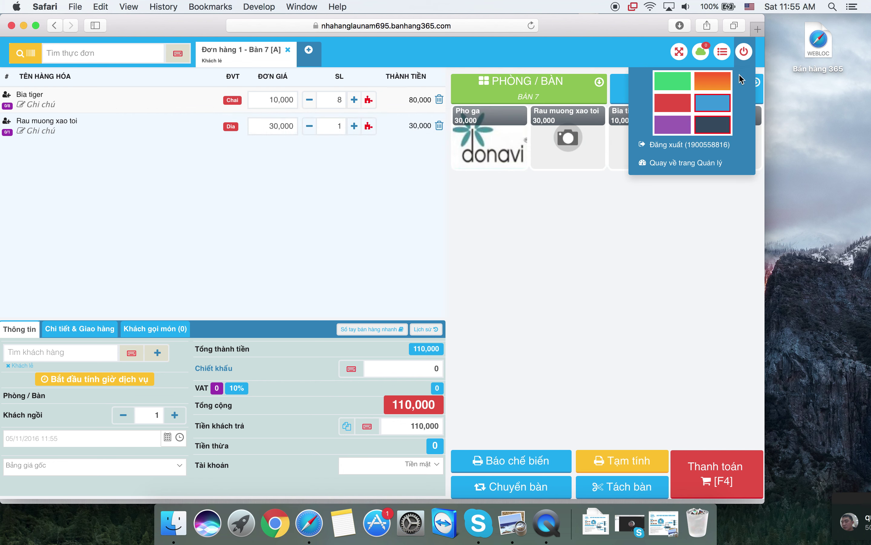
- Switch to the red colour theme and open an empty order for table Bàn 5
click(679, 107)
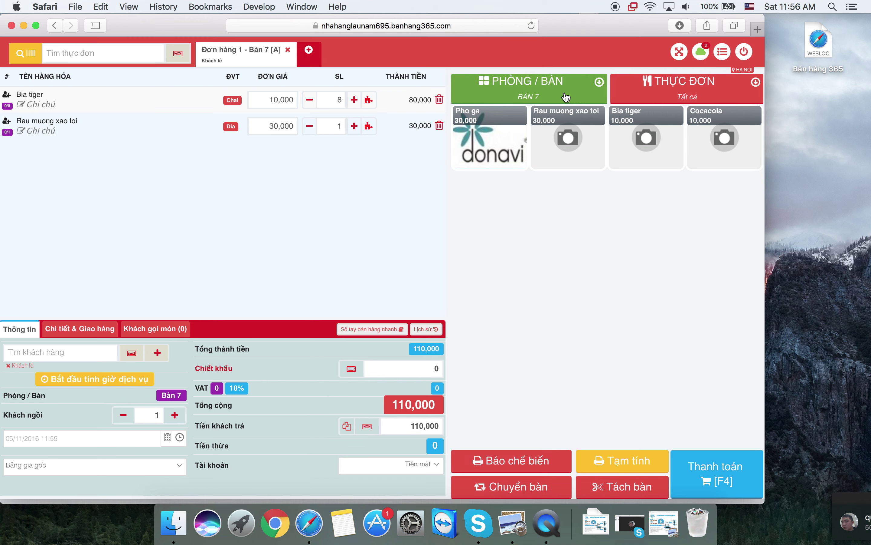
click(529, 89)
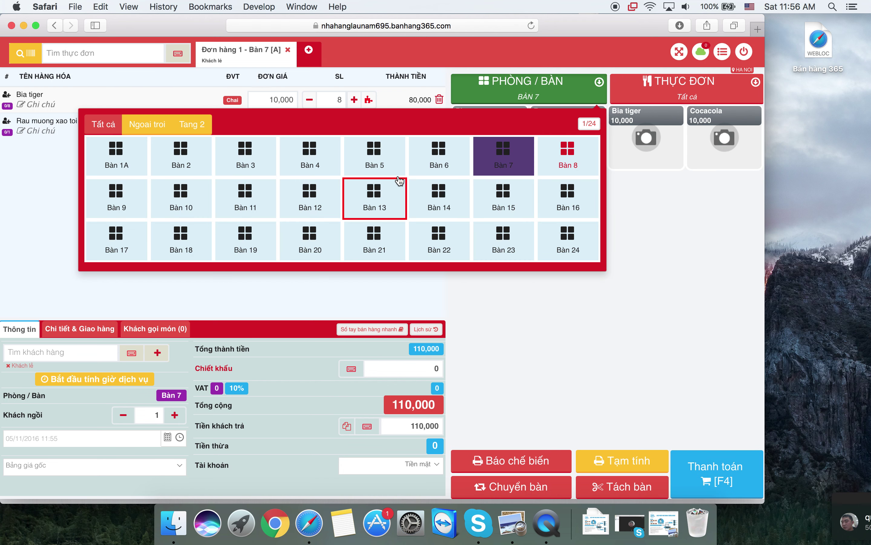
click(394, 163)
click(510, 83)
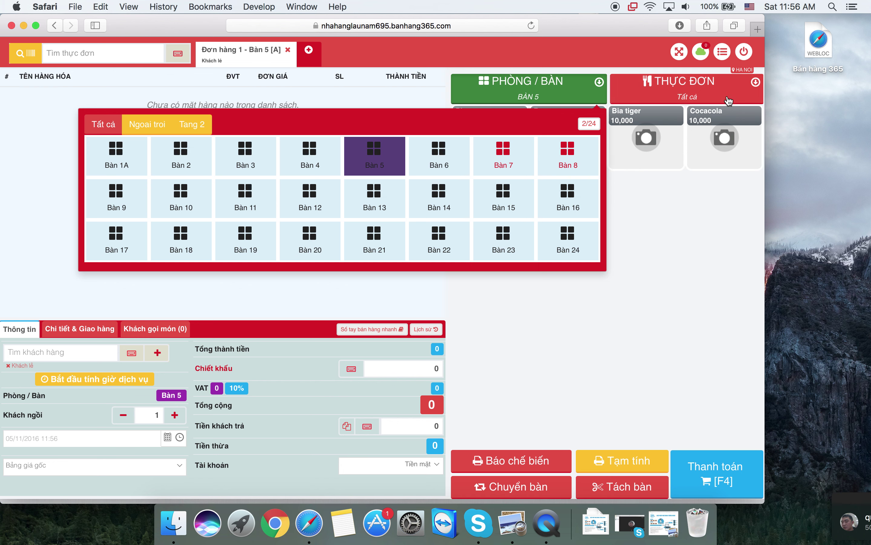
- Go back to the management pages from the account options
click(732, 65)
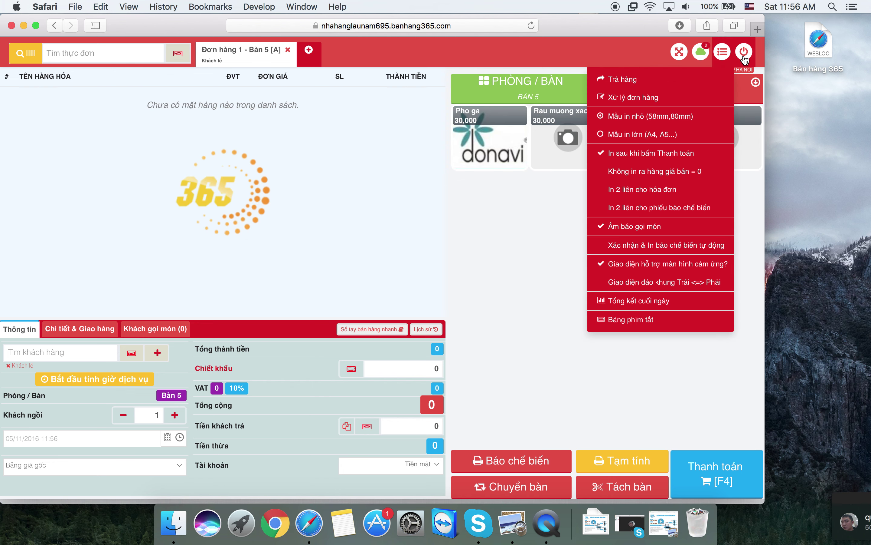
click(744, 53)
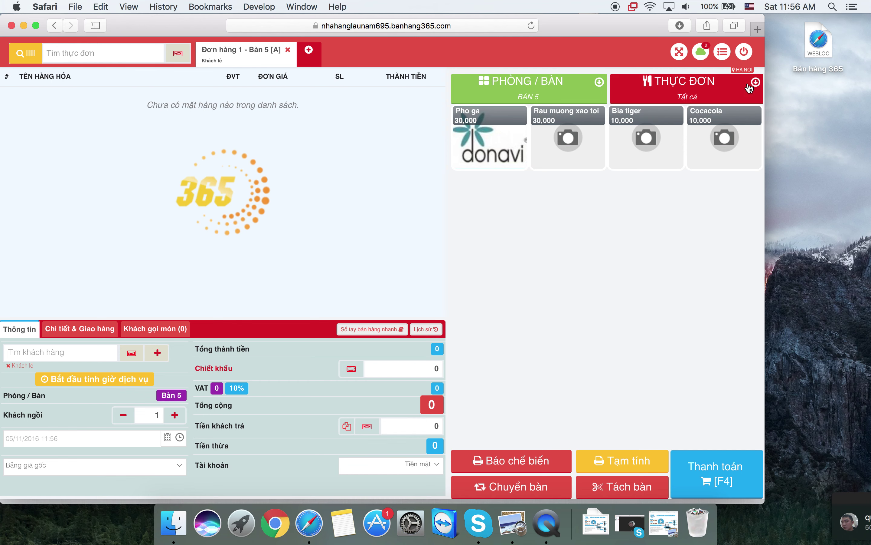
mouse_move(744, 56)
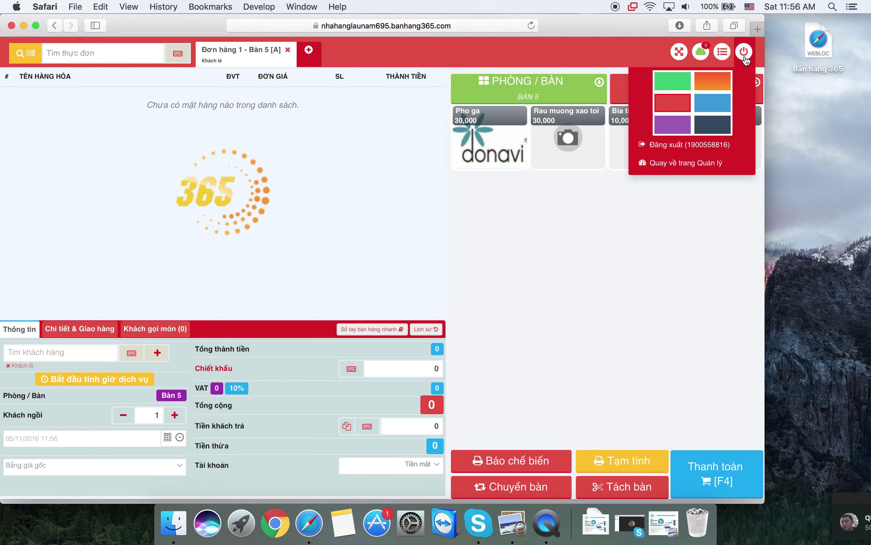
click(706, 170)
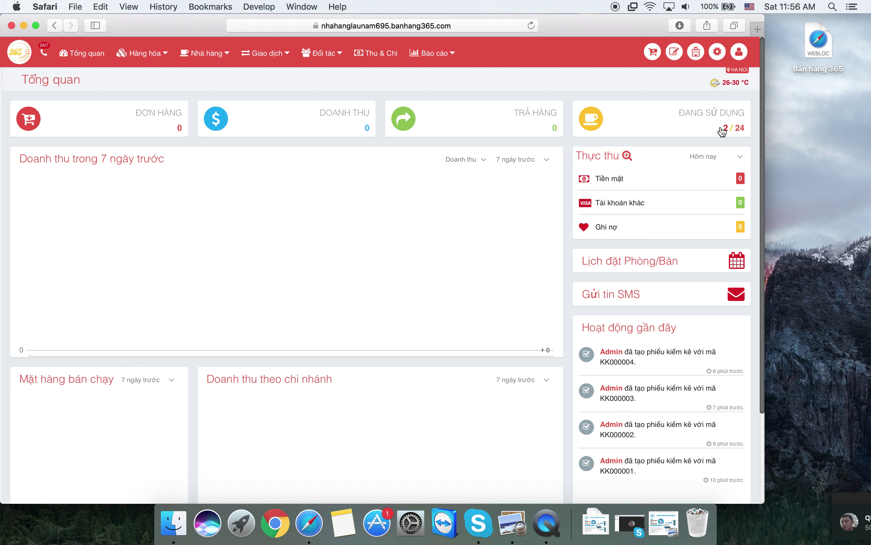
- Check the ĐANG SỬ DỤNG tables and Bàn 7's ordered items, then return to the cashier screen
click(722, 130)
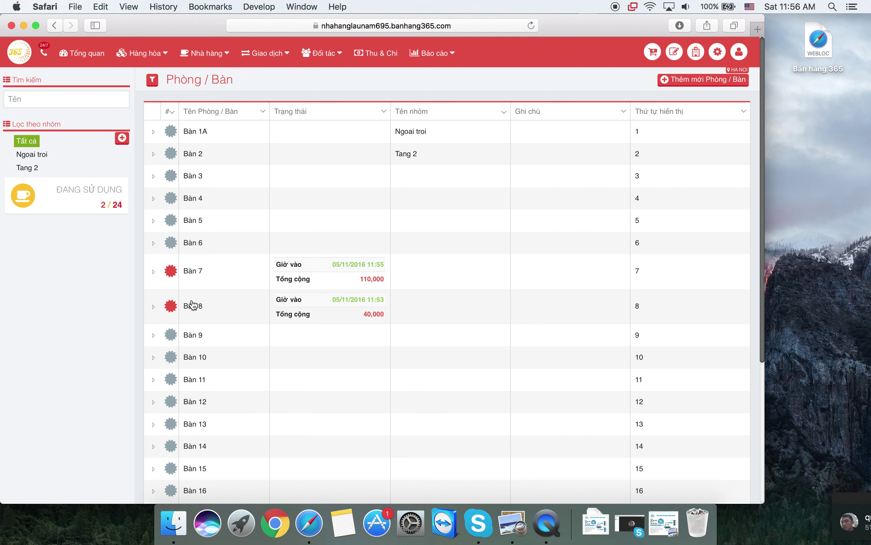
click(223, 281)
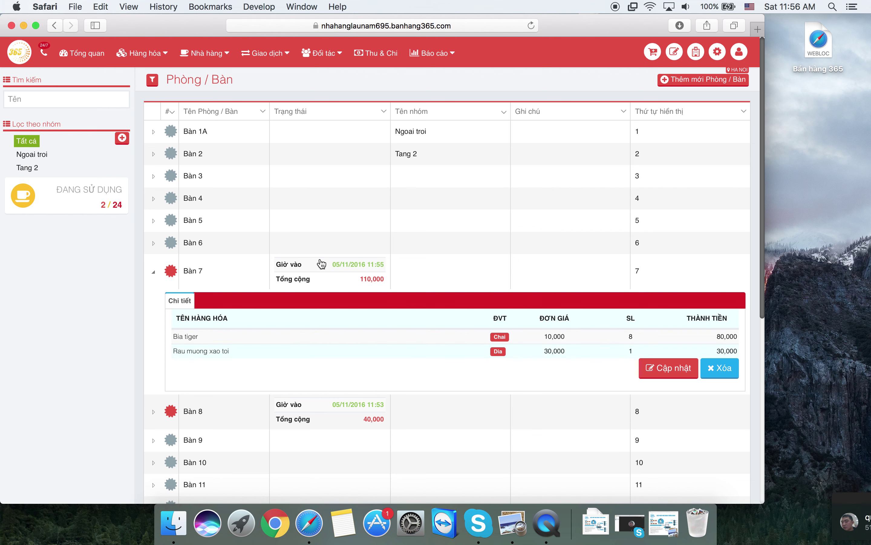
click(318, 272)
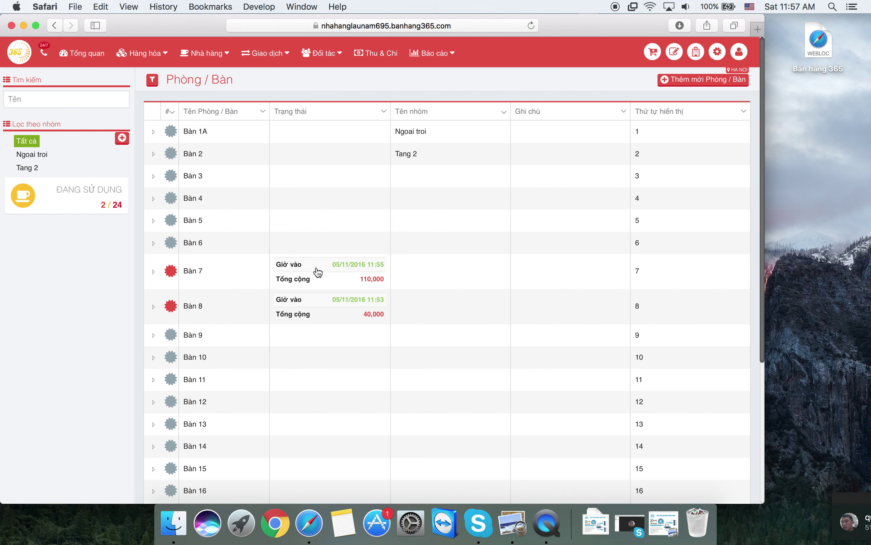
click(653, 56)
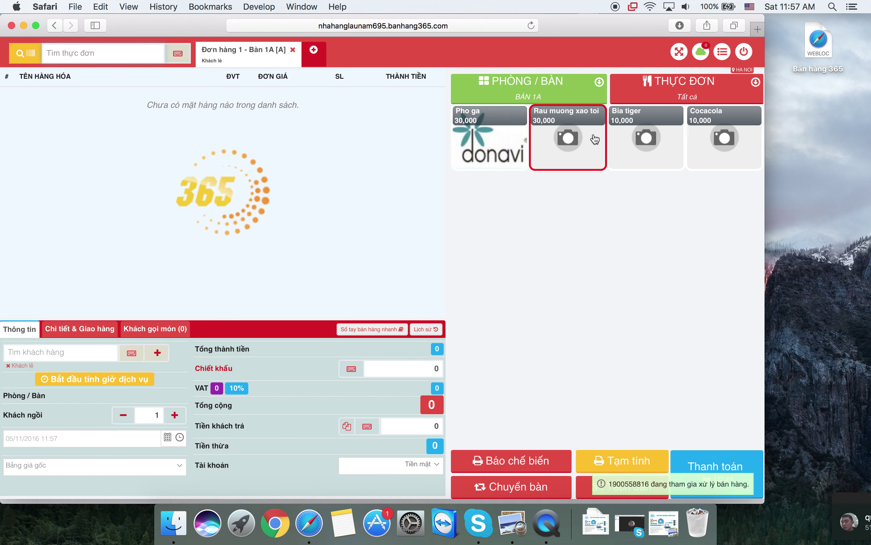
- Switch to Bàn 8's order and pay the 40,000 bill, cancelling the receipt print
click(577, 96)
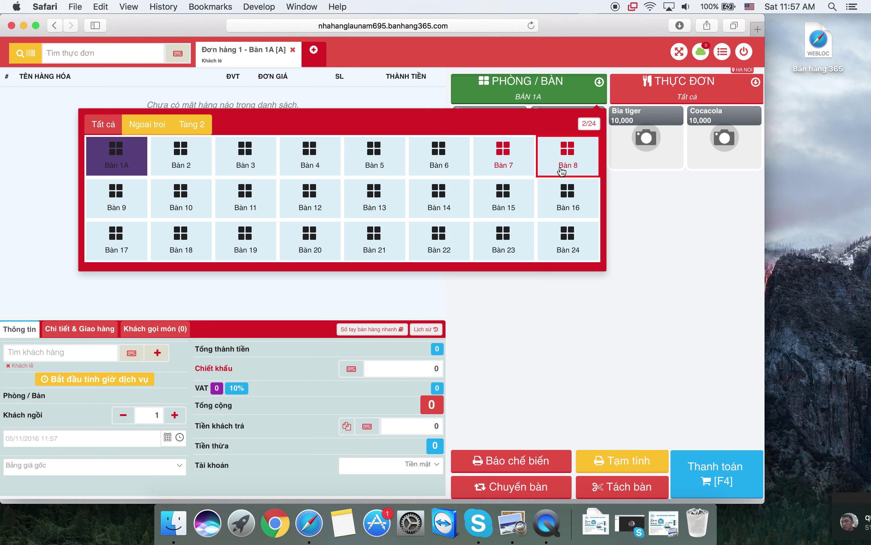
click(560, 168)
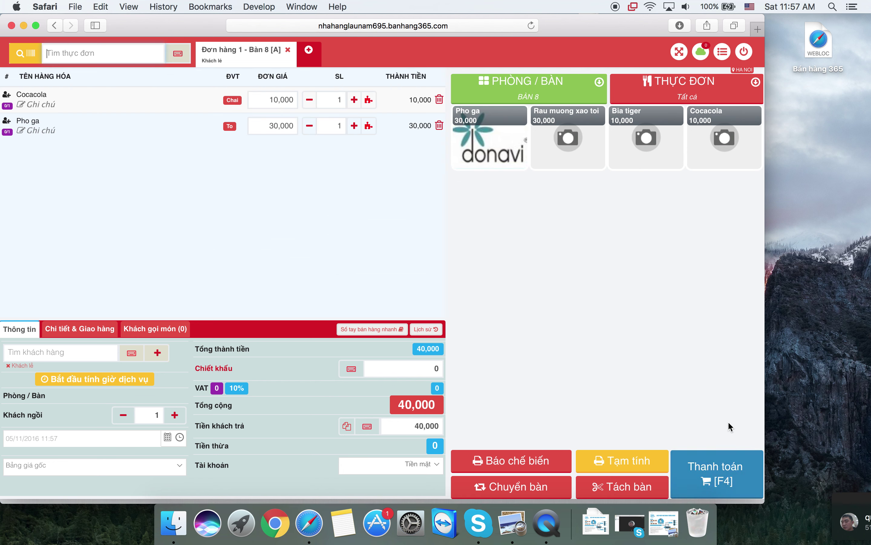
click(723, 484)
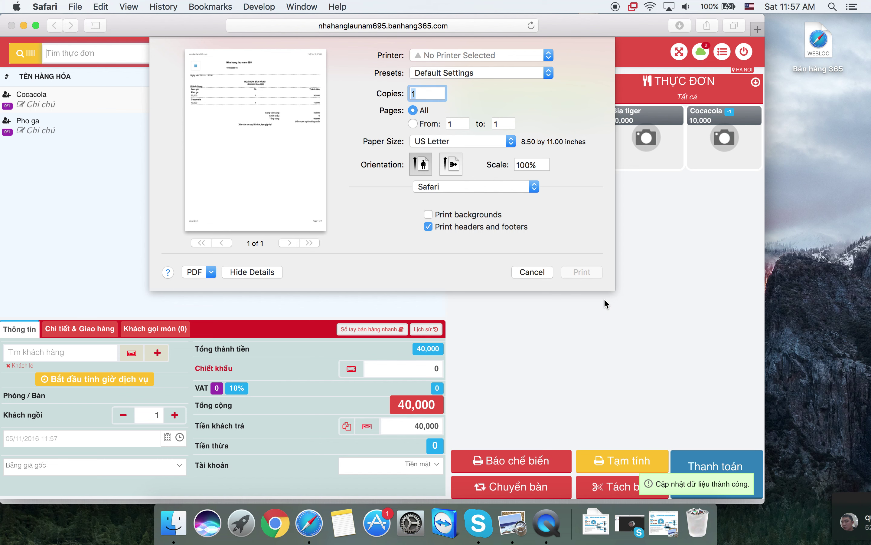
click(524, 274)
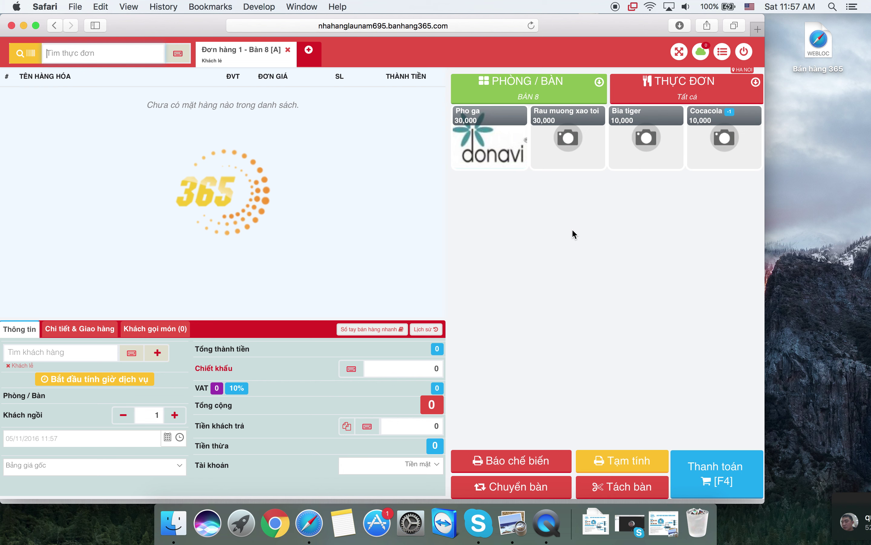
- Put the empty order on table Bàn 6 using the table picker
click(690, 88)
click(561, 70)
click(559, 89)
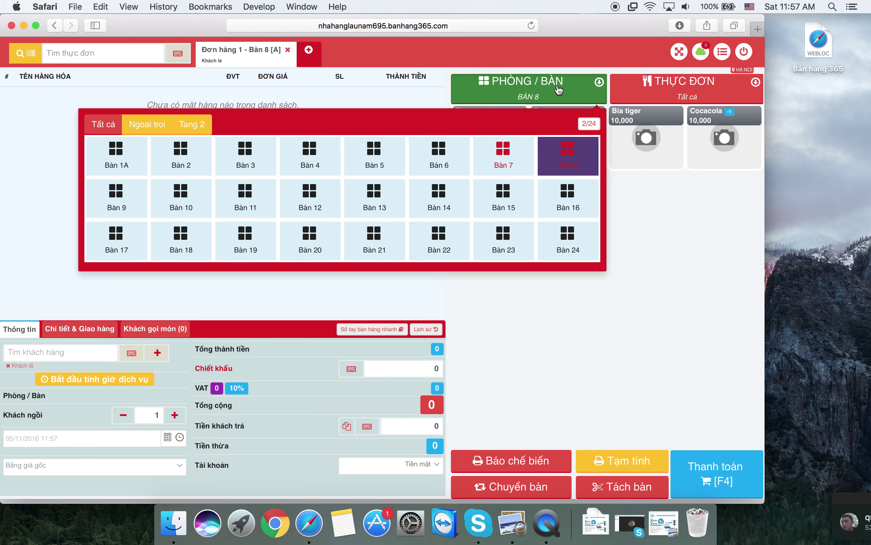
click(426, 168)
click(512, 95)
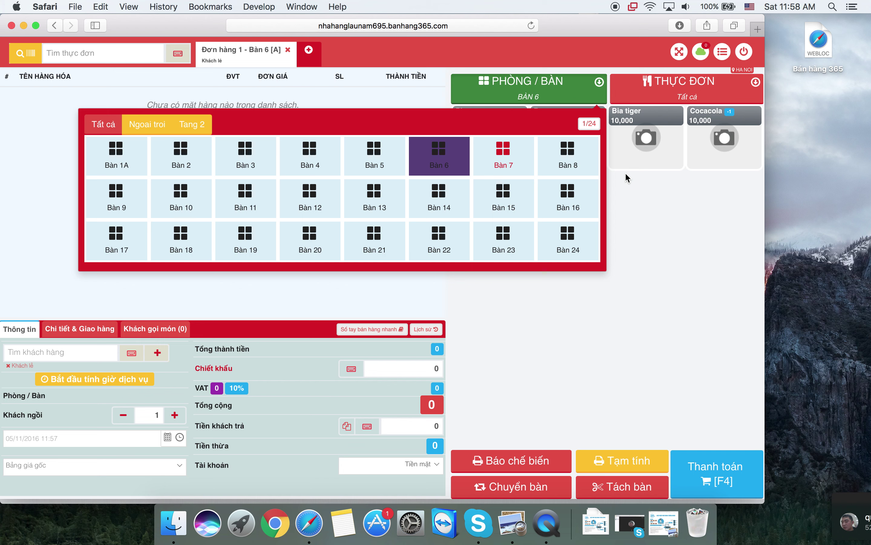
click(638, 194)
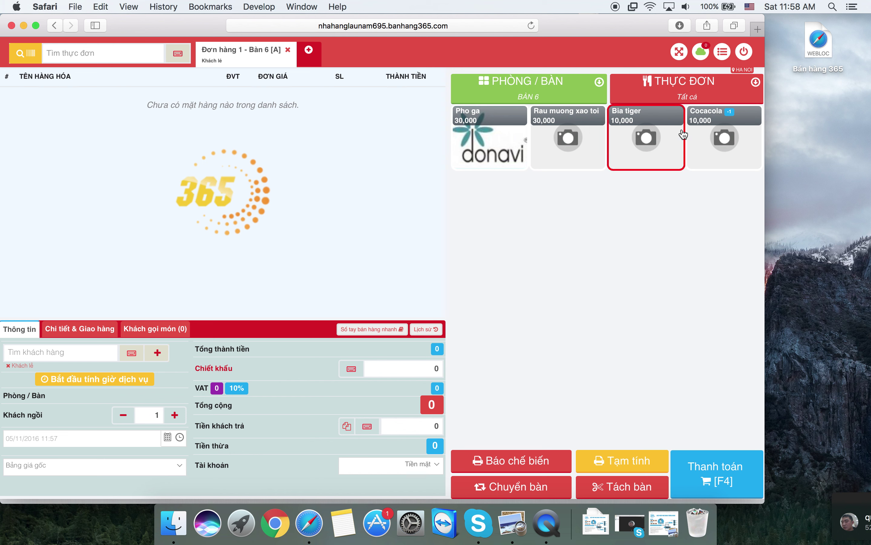
click(718, 53)
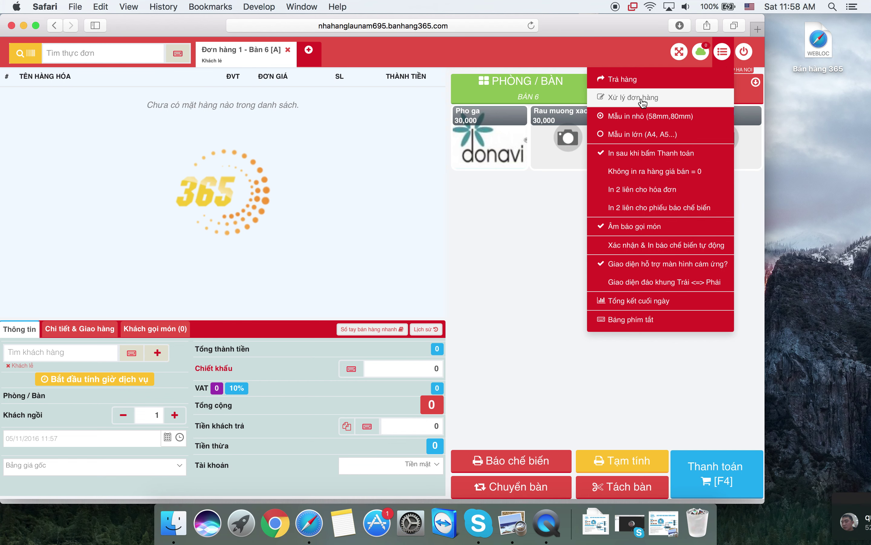
- Edit invoice HD000001 raising Pho ga to 2, then discard it by closing its tab
click(643, 102)
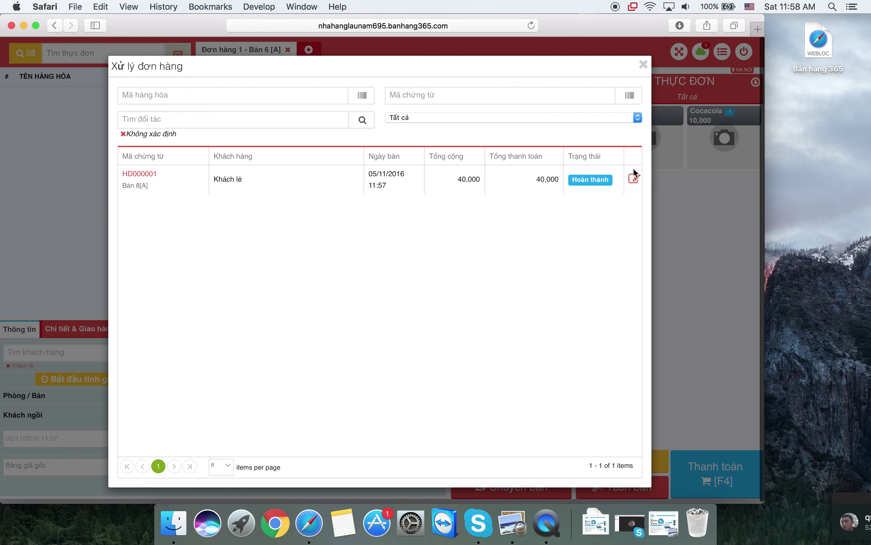
click(635, 179)
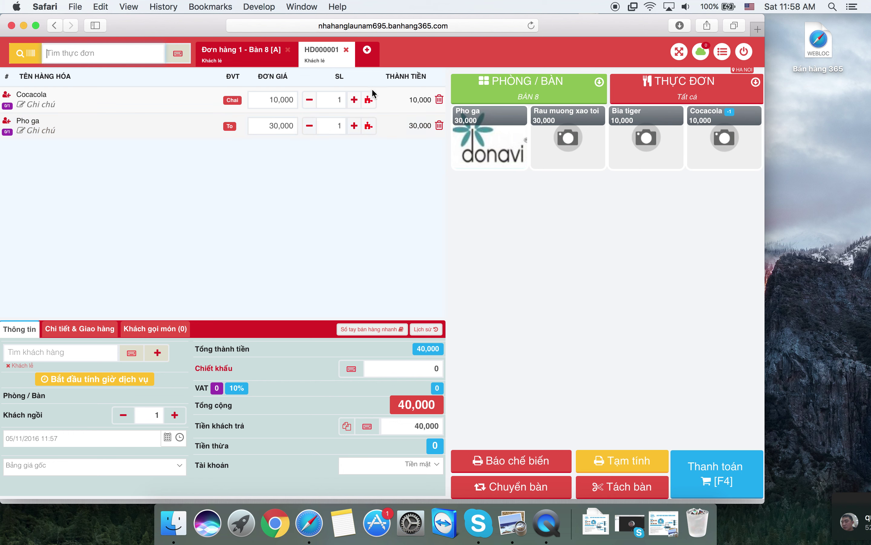
click(354, 126)
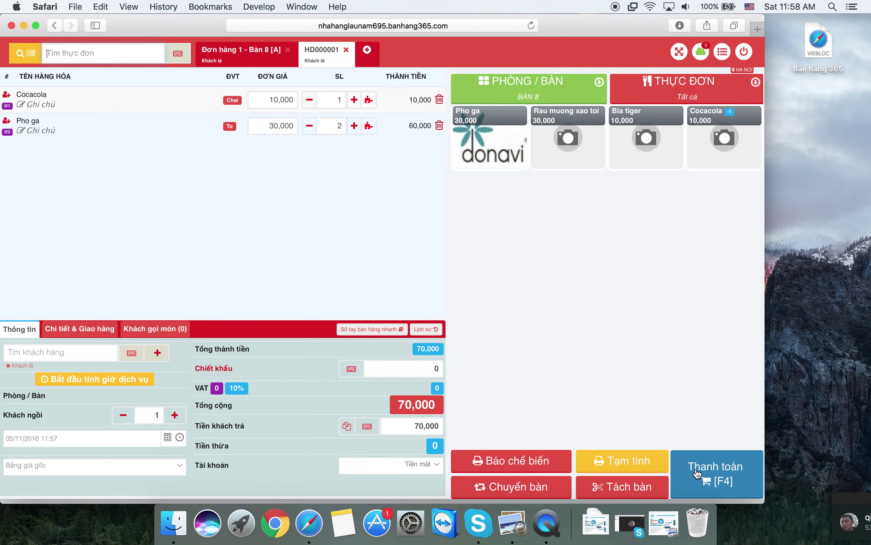
click(697, 472)
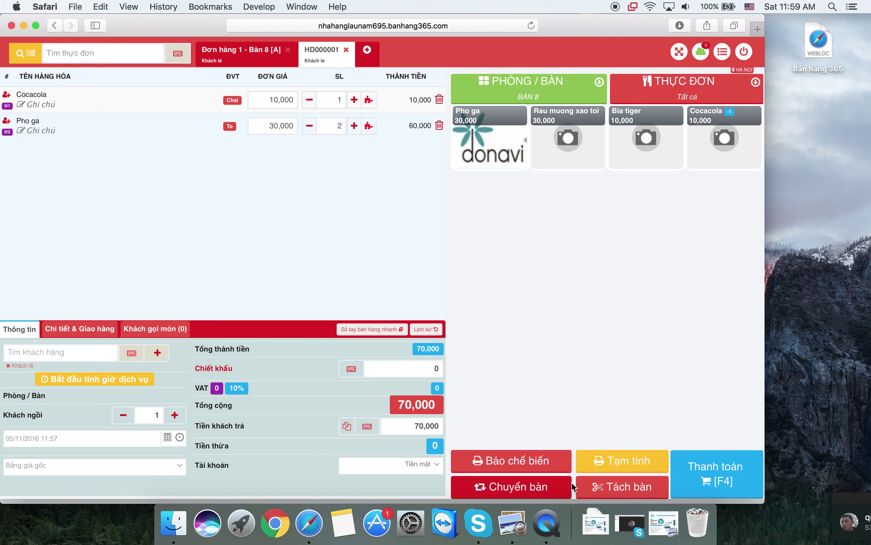
click(347, 51)
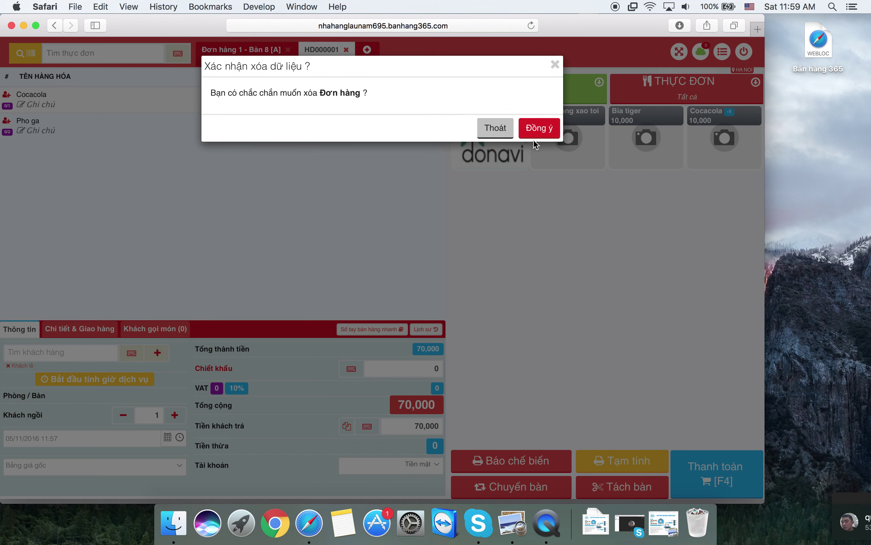
click(536, 138)
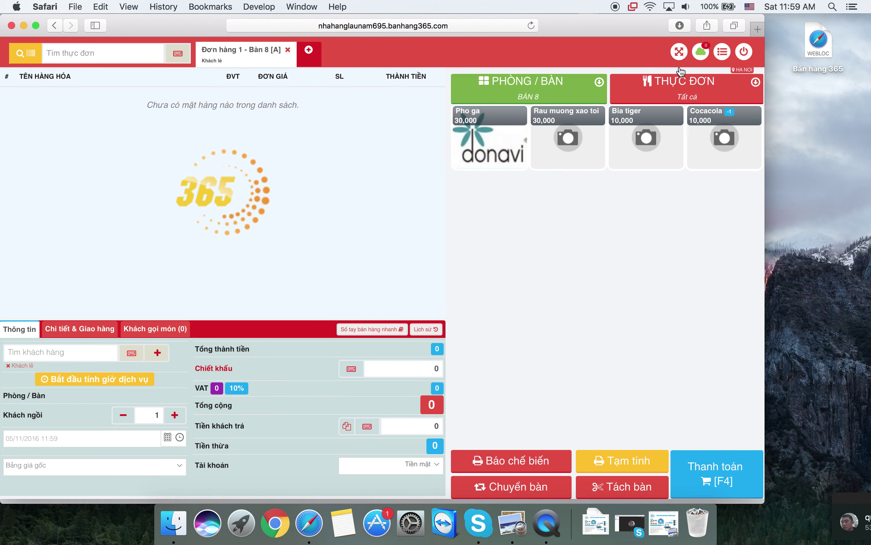
- Open the cashier settings dropdown from the list icon at the top right
click(728, 50)
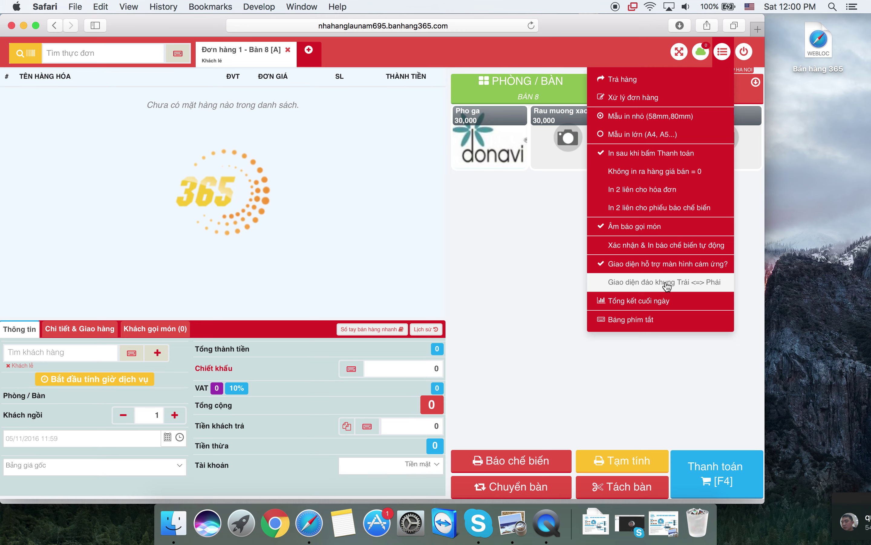
- Mirror the panels with 'Giao diện đảo khung Trái <=> Phải', then restore the original layout
click(667, 285)
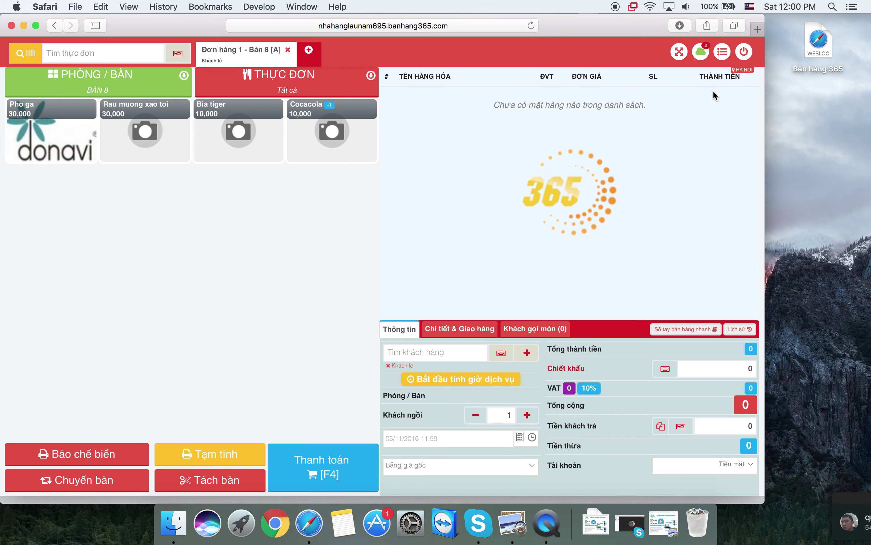
click(719, 57)
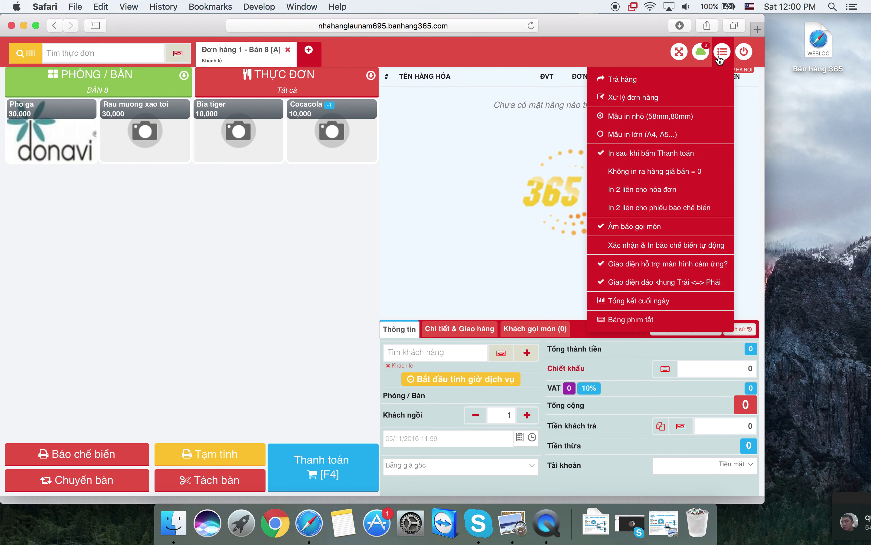
click(635, 290)
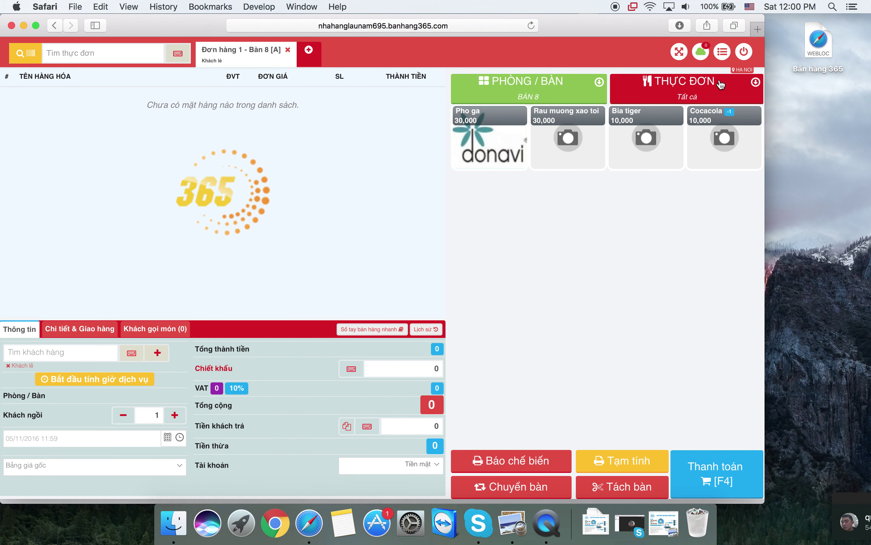
click(594, 90)
click(674, 204)
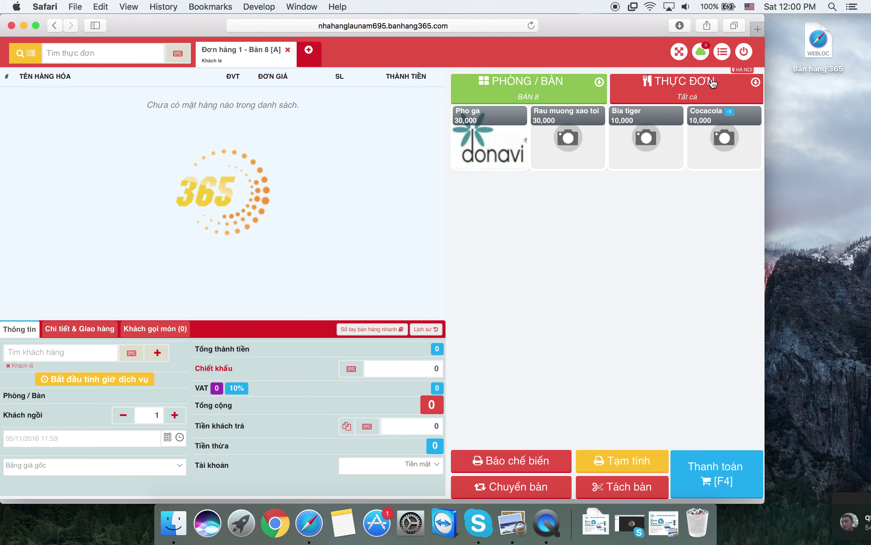
- View the Bảng phím tắt keyboard shortcuts list, then close it
click(720, 59)
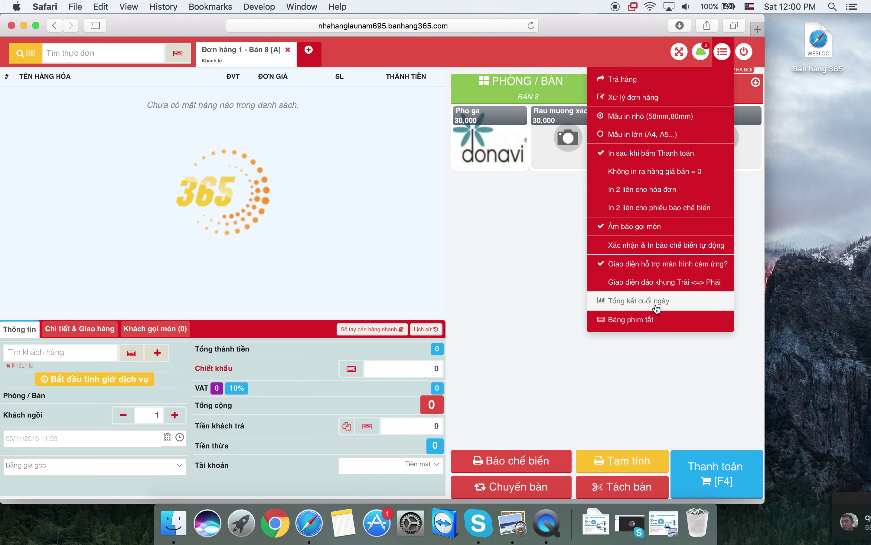
click(643, 323)
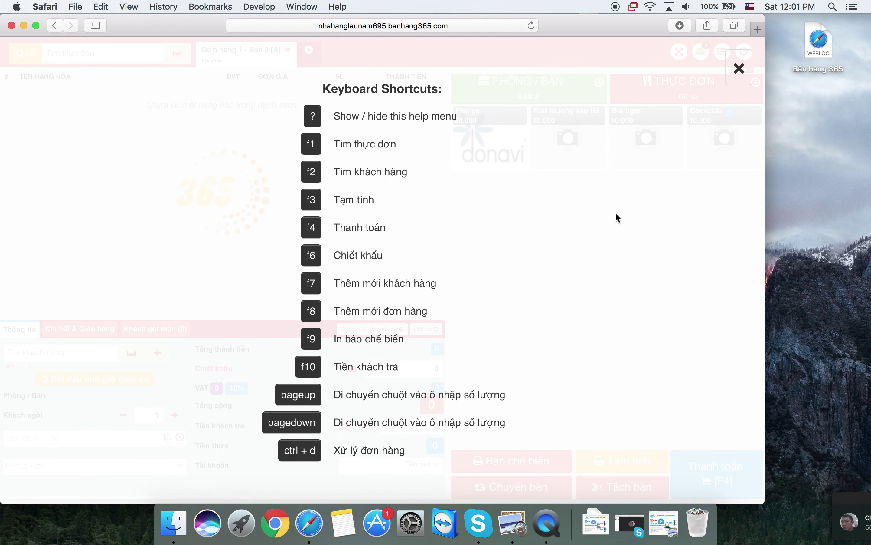
click(739, 68)
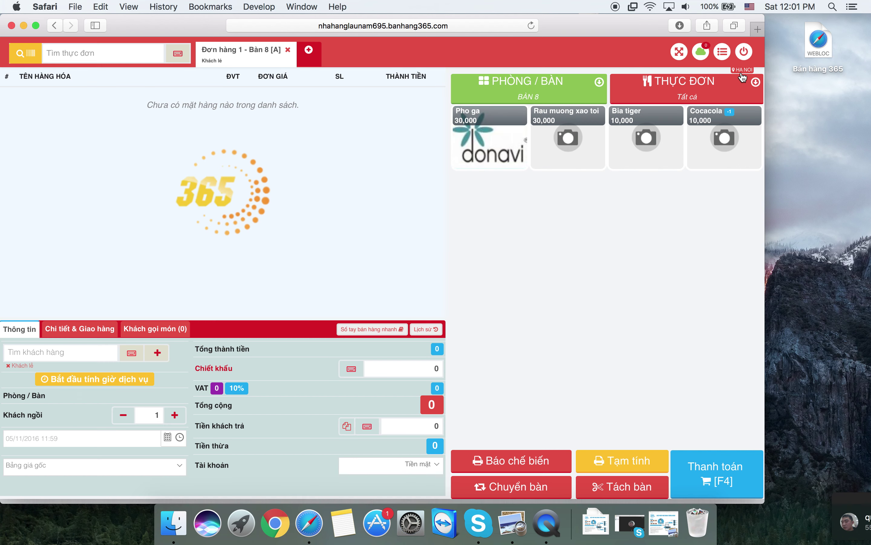
click(712, 99)
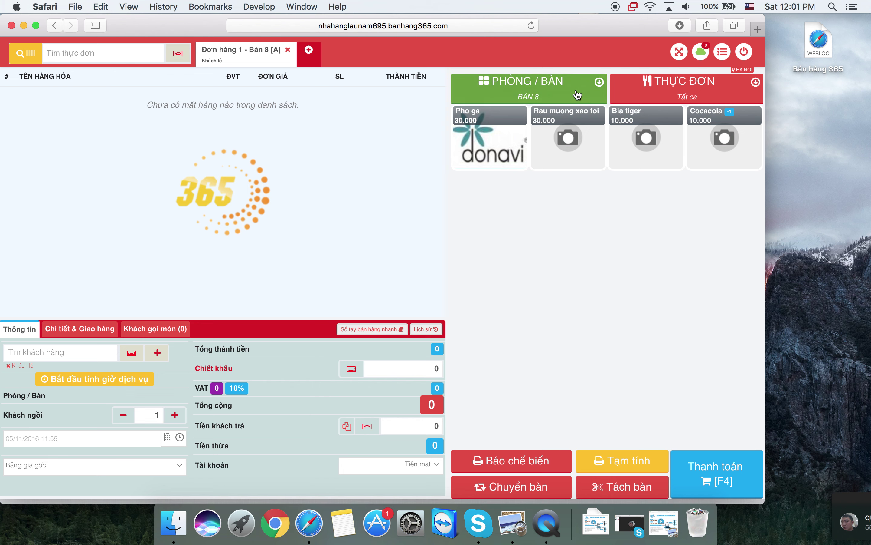
- Pick Bàn 7 from the PHÒNG / BÀN table grid to show its 110,000 order
click(529, 88)
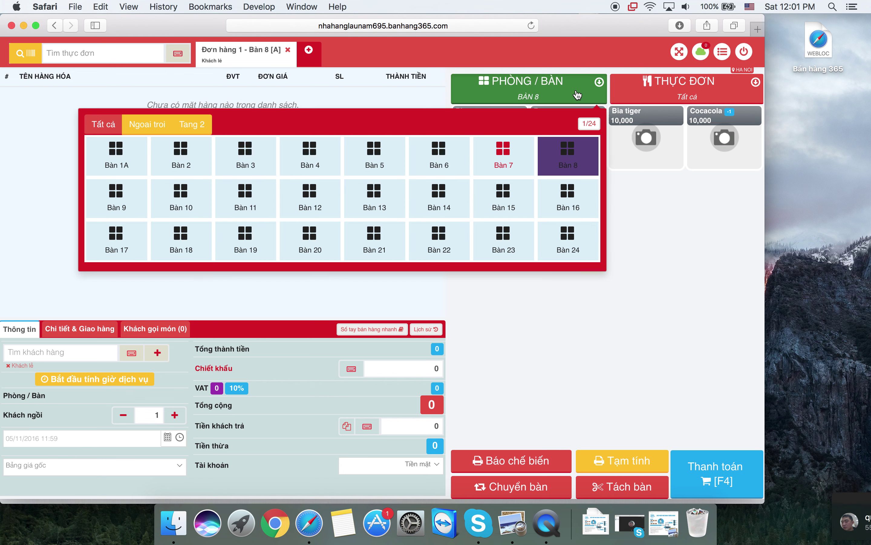
click(513, 160)
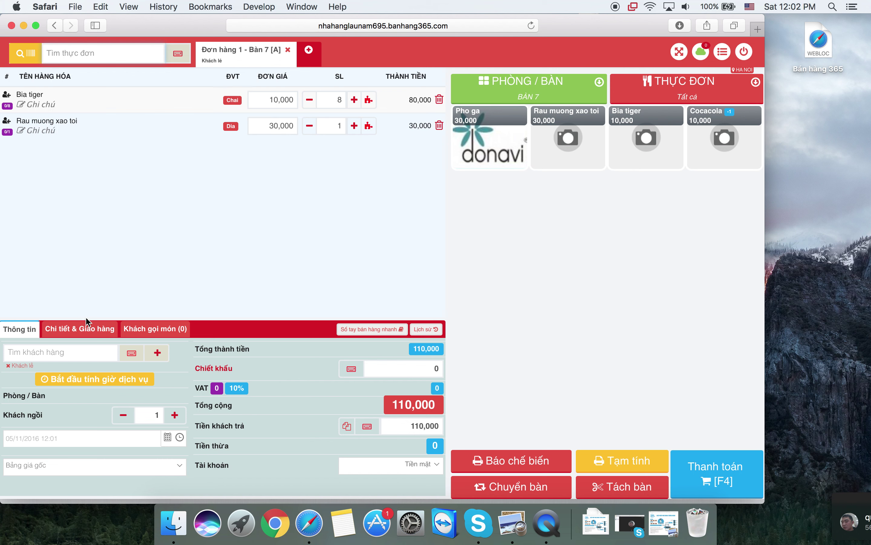
- Clear a partial customer search and start adding a new customer instead
click(60, 356)
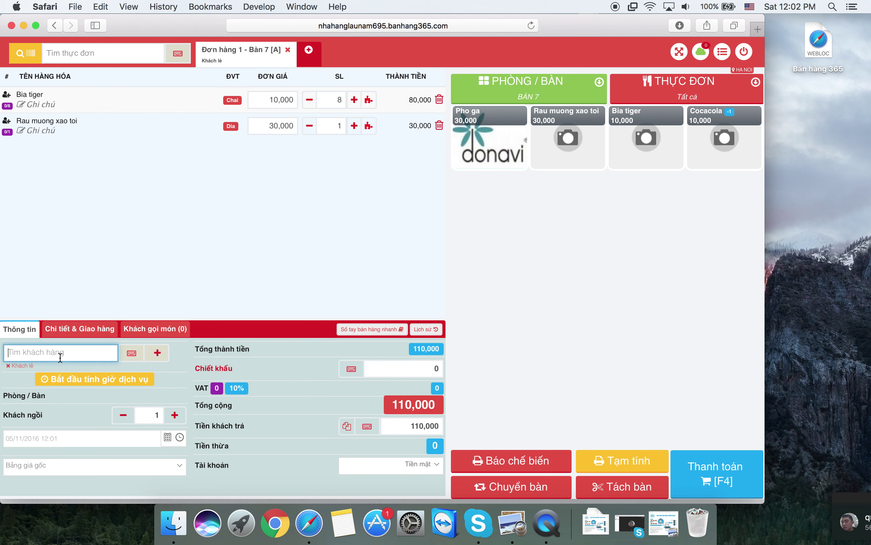
text(09)
key(BackSpace)
key(BackSpace)
click(157, 353)
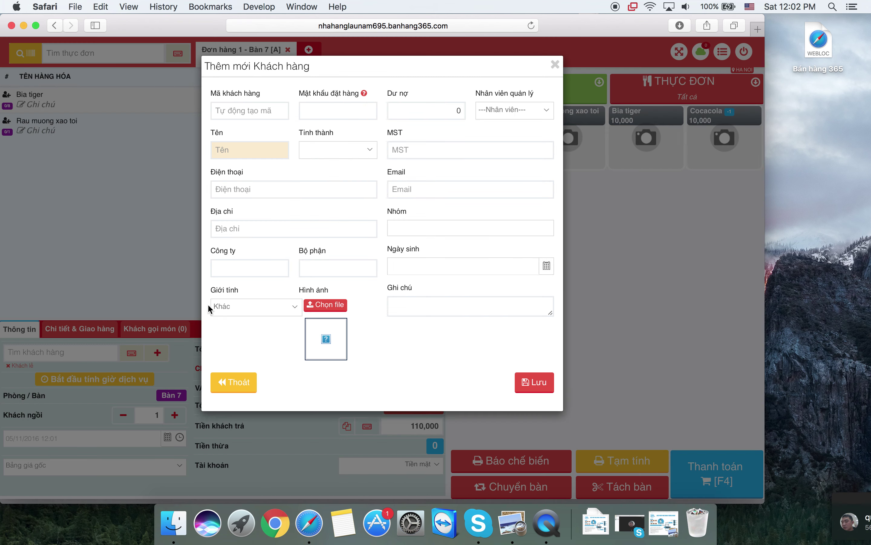
- Fill in the customer's name and phone number and save them onto the Bàn 7 order
click(264, 149)
text(An)
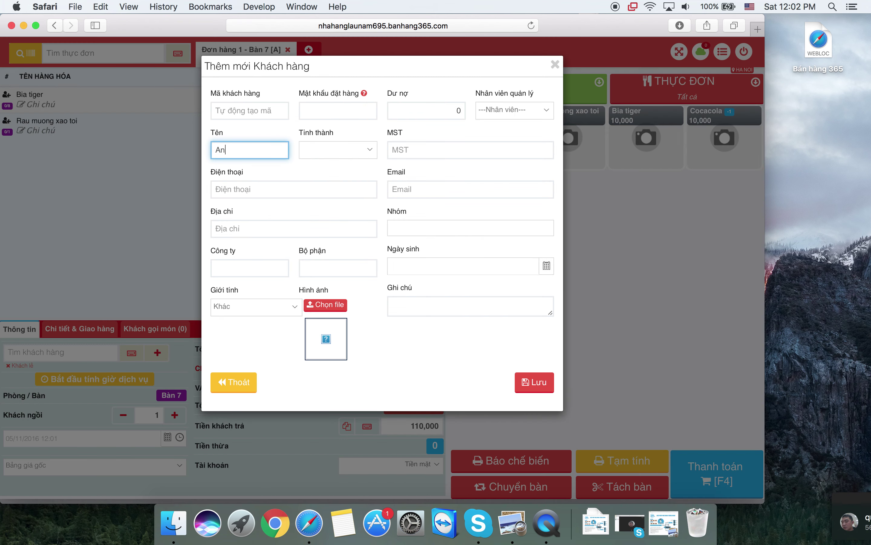
text(h Minh)
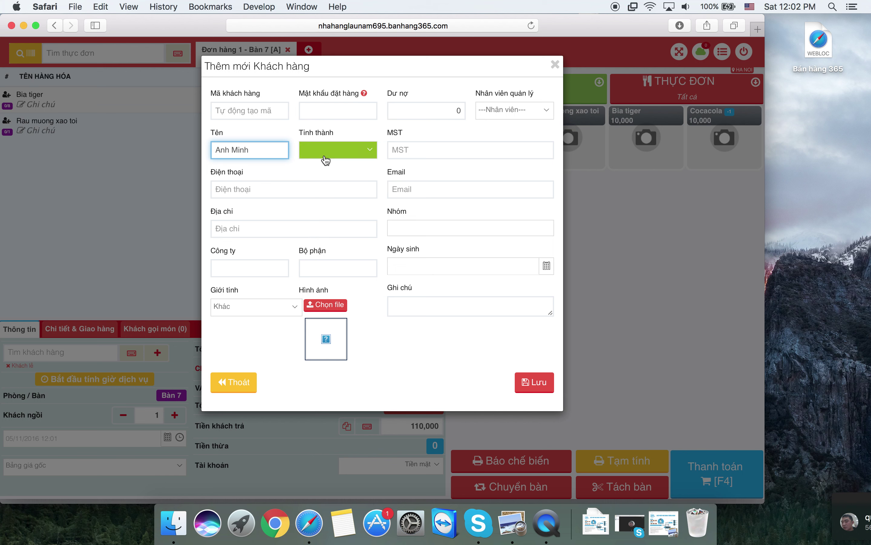
click(290, 188)
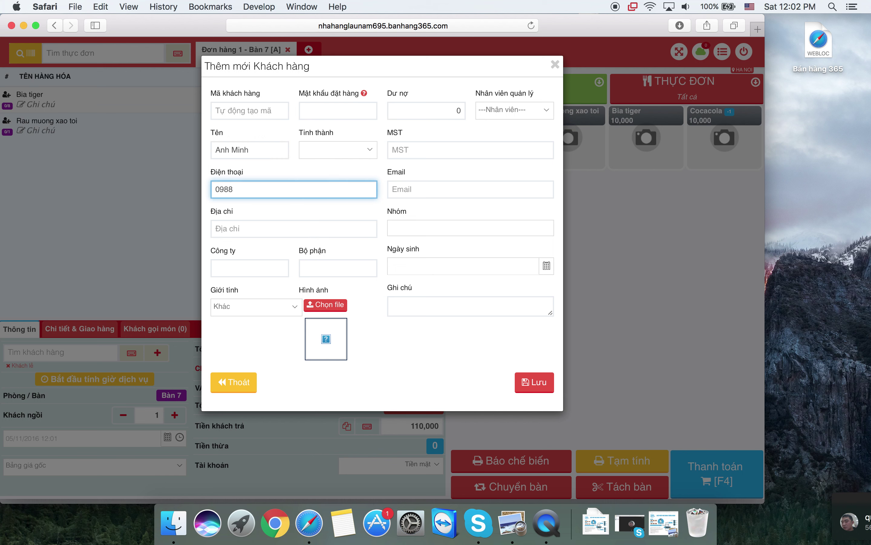
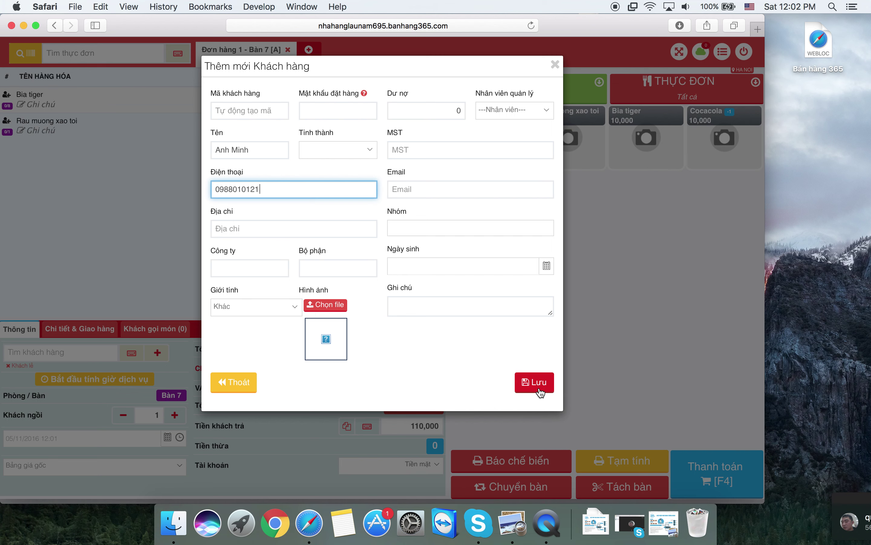
click(539, 389)
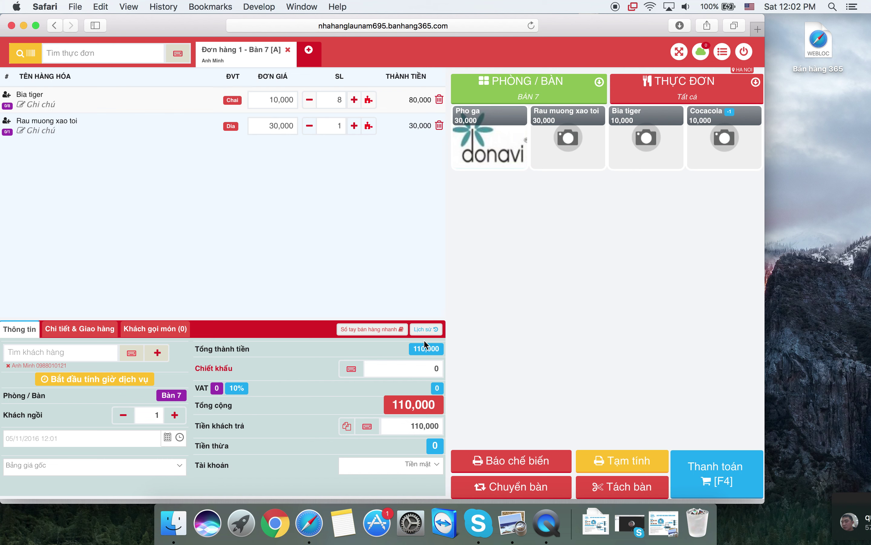
- Apply a 10% Chiết khấu discount, taking 11,000 off the 110,000 subtotal
click(412, 370)
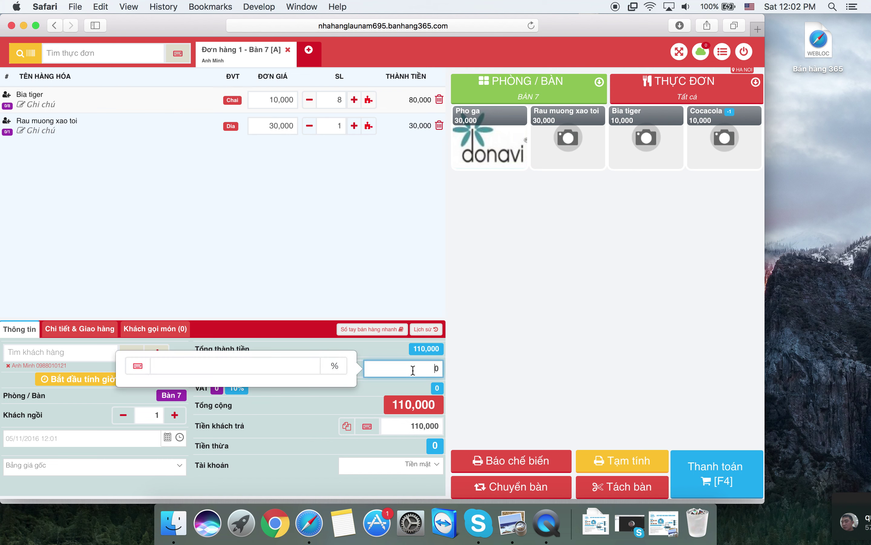
click(381, 398)
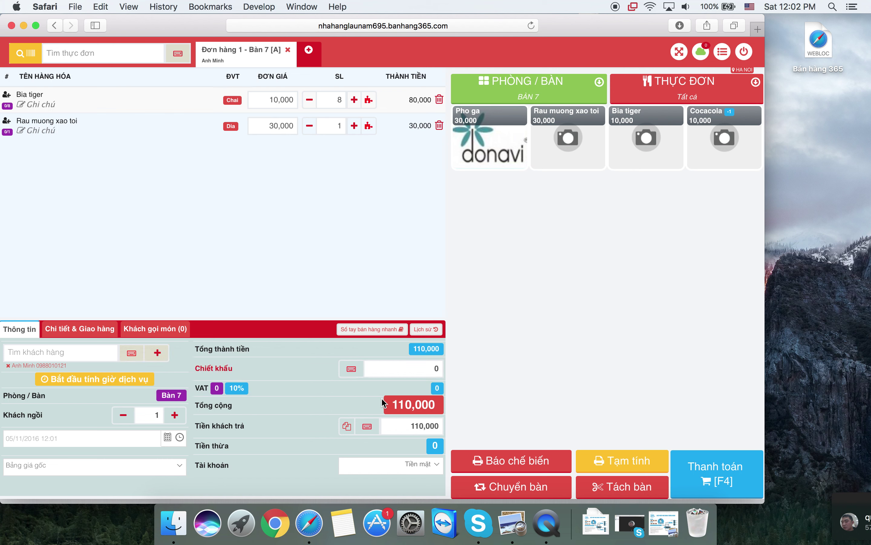
click(410, 367)
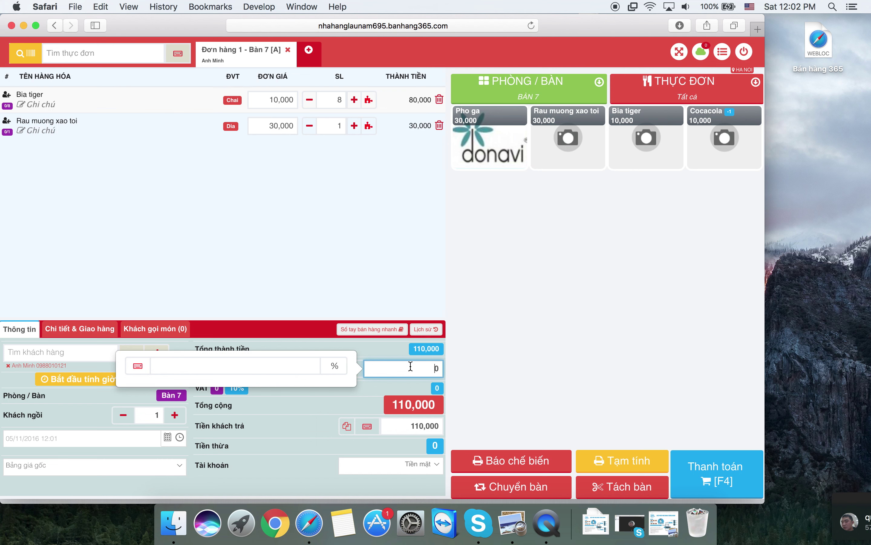
click(303, 361)
text(10)
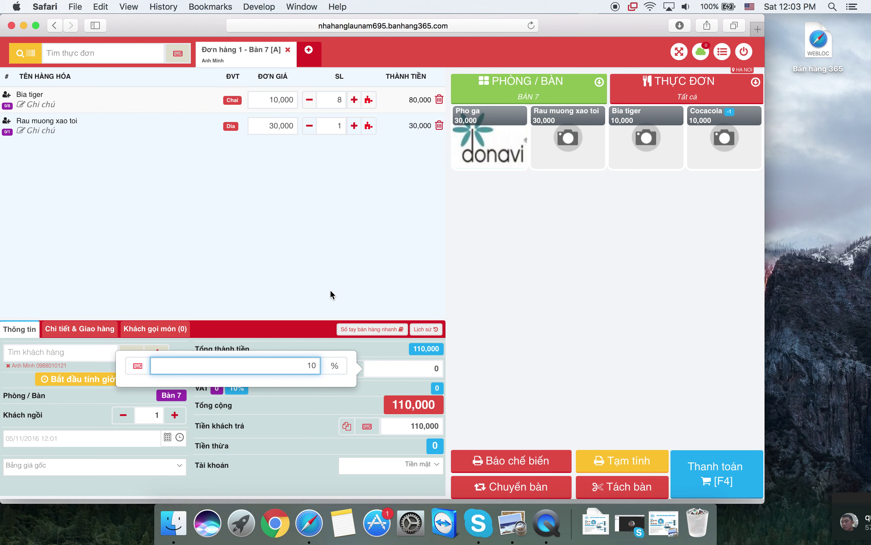
click(329, 289)
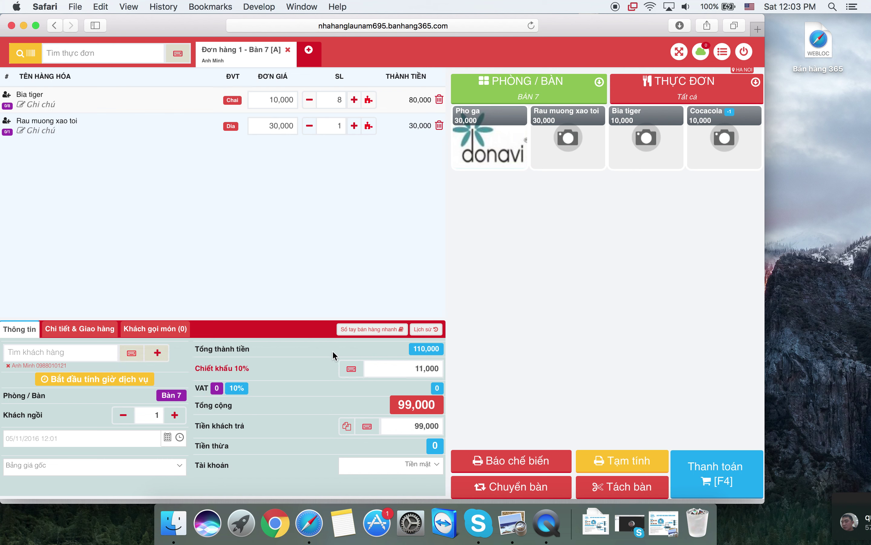
double_click(420, 348)
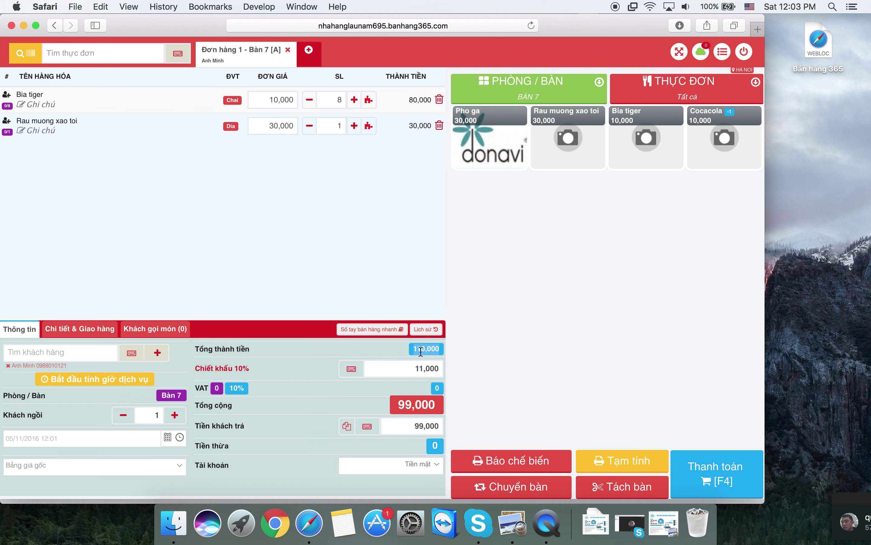
click(290, 368)
- Try the VAT 10% badge, then leave VAT at 0 so the total stays 99,000
click(240, 395)
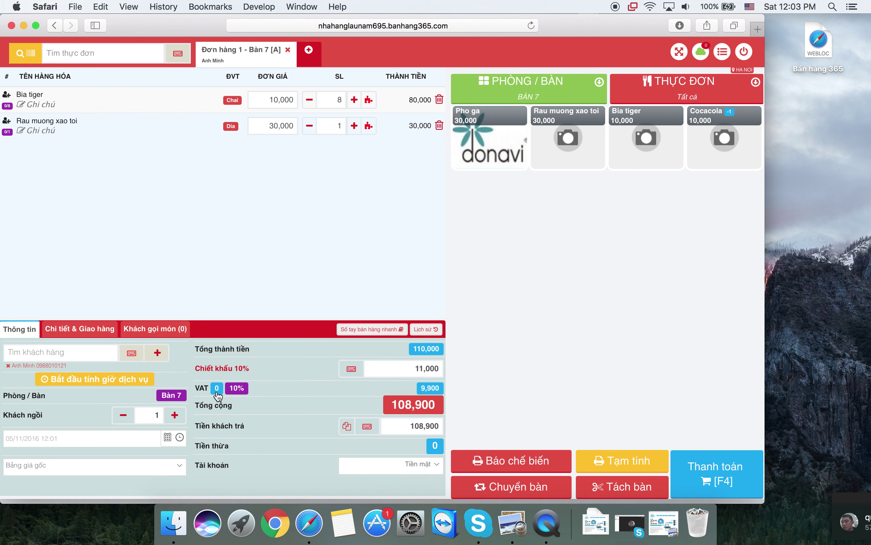
click(239, 394)
click(239, 394)
click(218, 390)
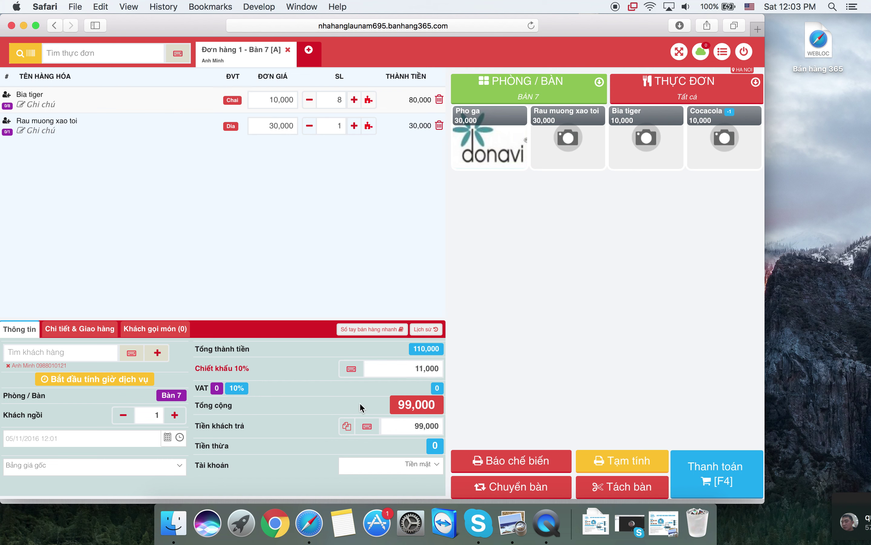
double_click(407, 402)
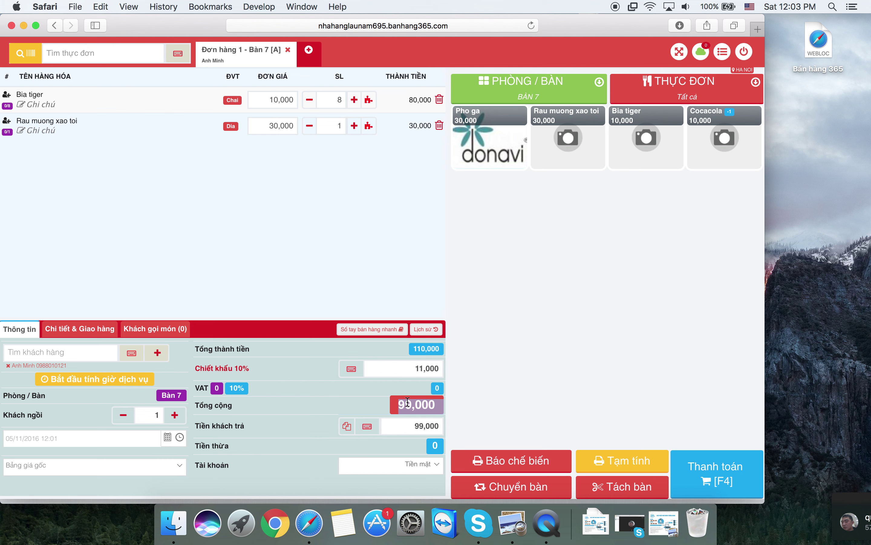
click(364, 411)
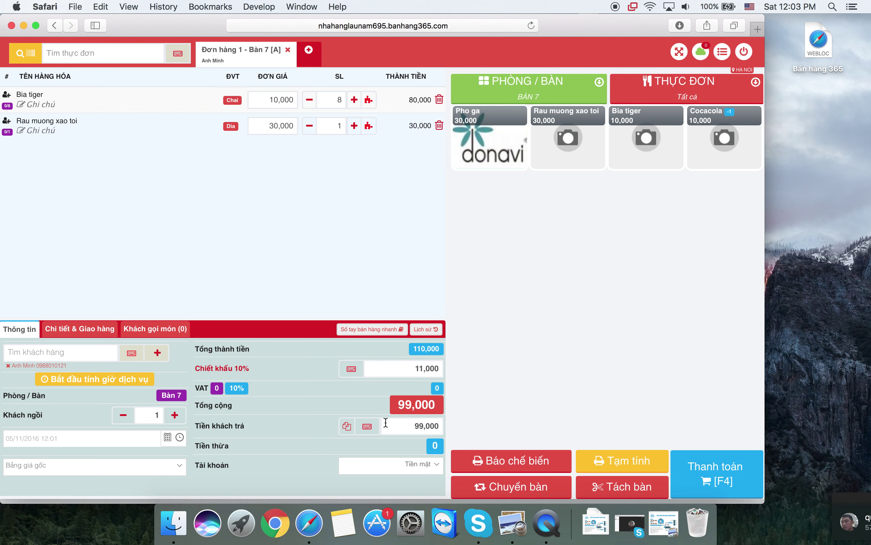
click(402, 429)
- Record 100,000 paid with 1,000 change and check out Bàn 7 without printing a receipt
key(super+a)
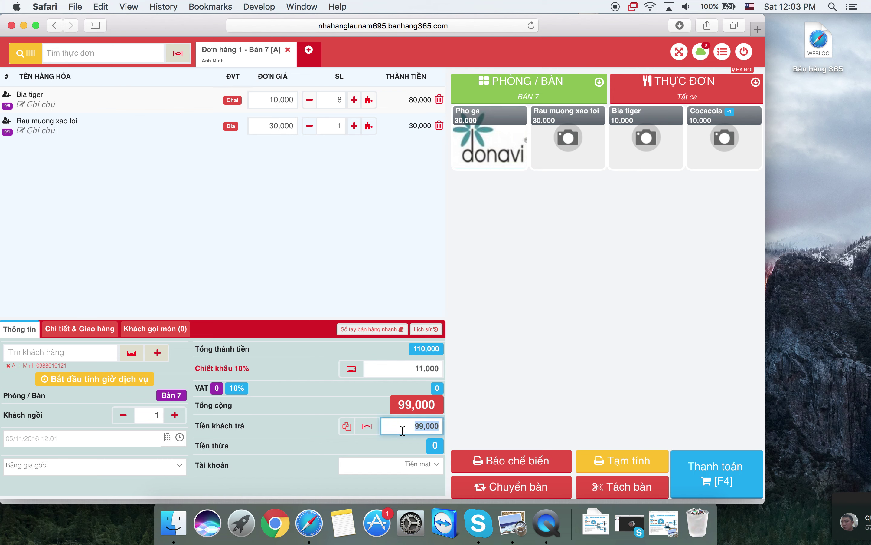
text(100000)
click(491, 403)
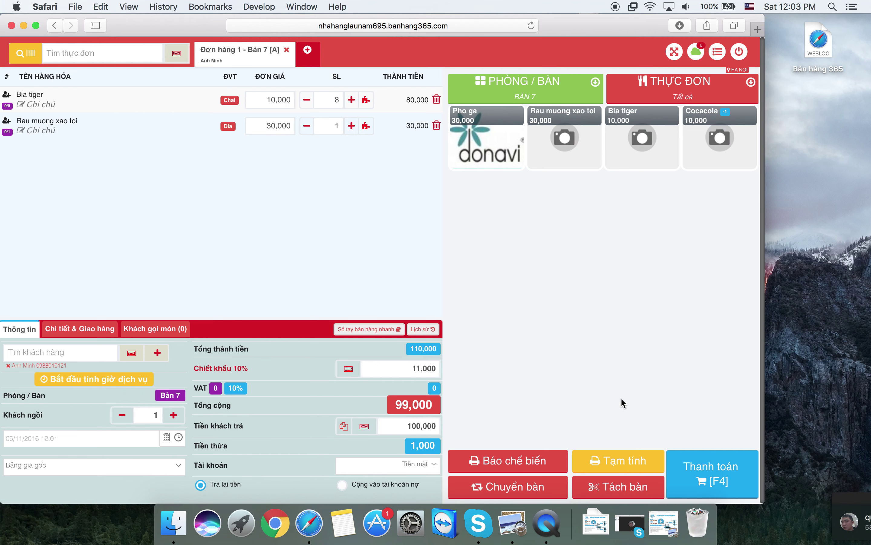
click(703, 478)
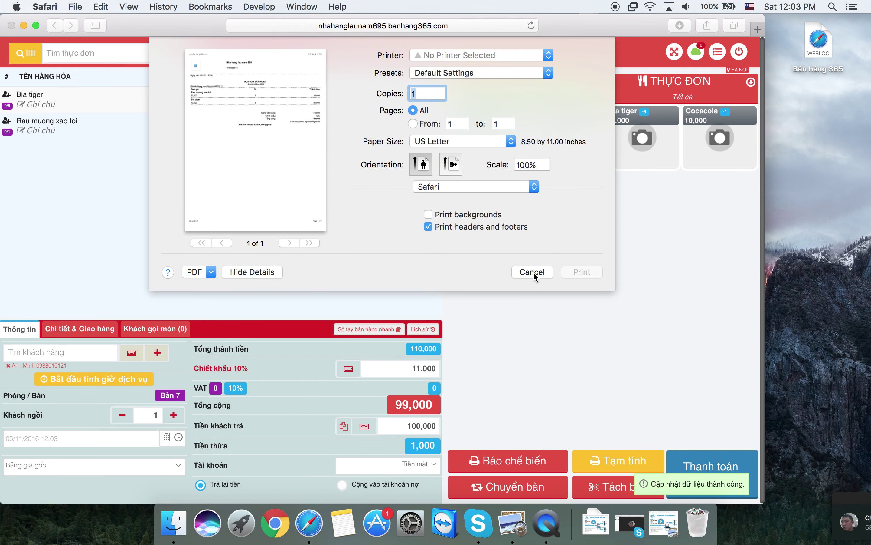
click(533, 272)
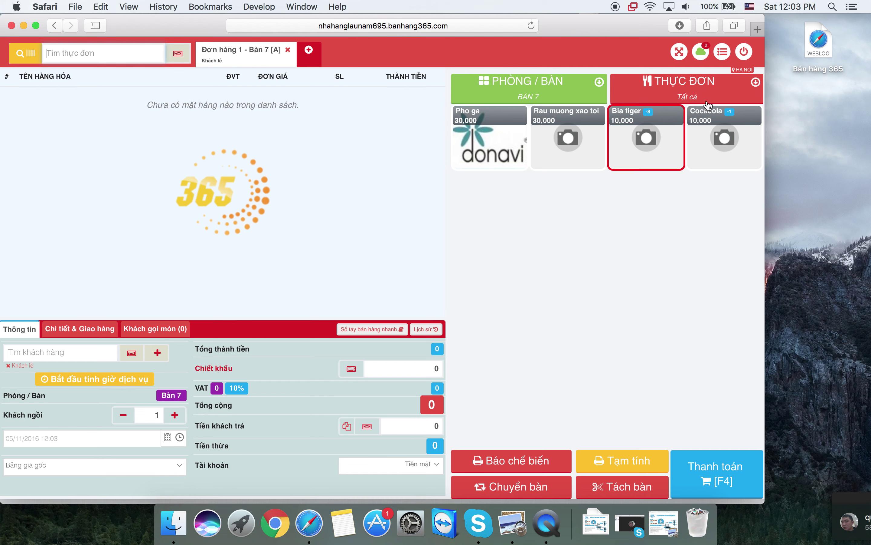
- Switch the empty order to Bàn 6, then return to the Tổng quan management dashboard
click(529, 90)
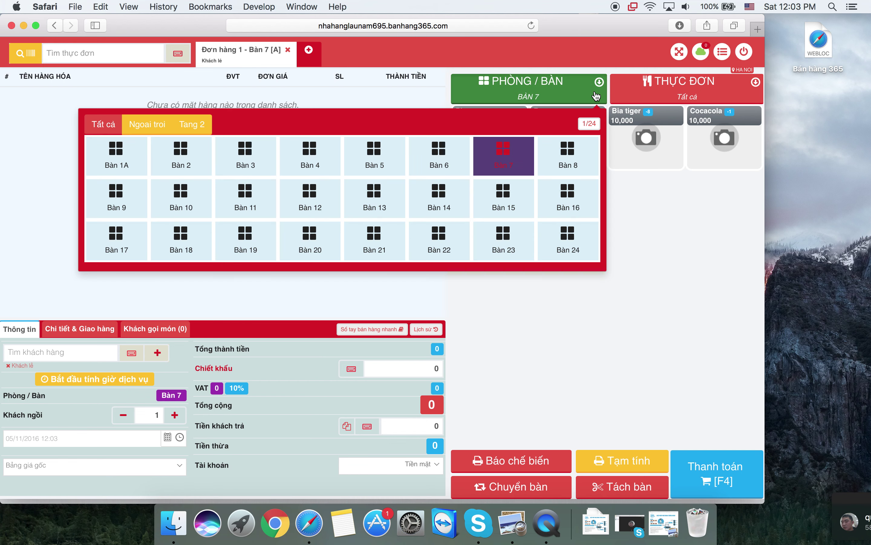
click(461, 174)
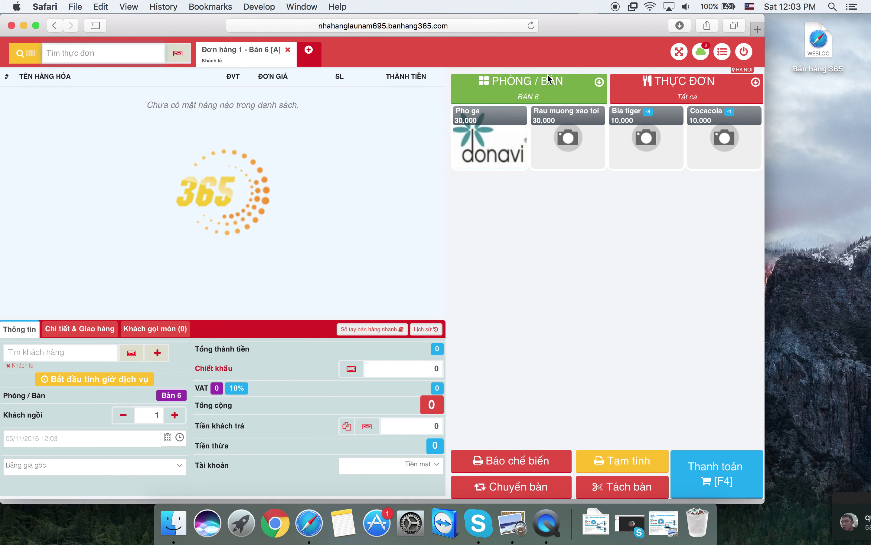
click(549, 80)
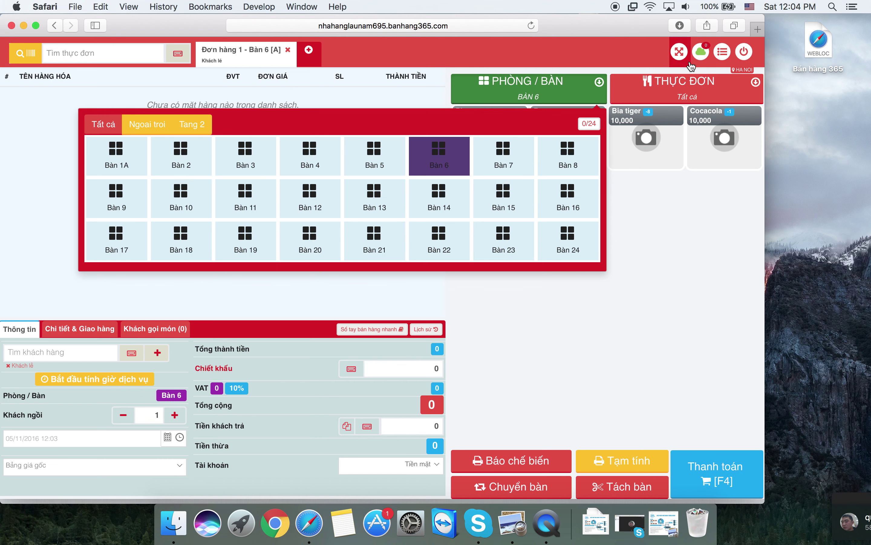
click(744, 54)
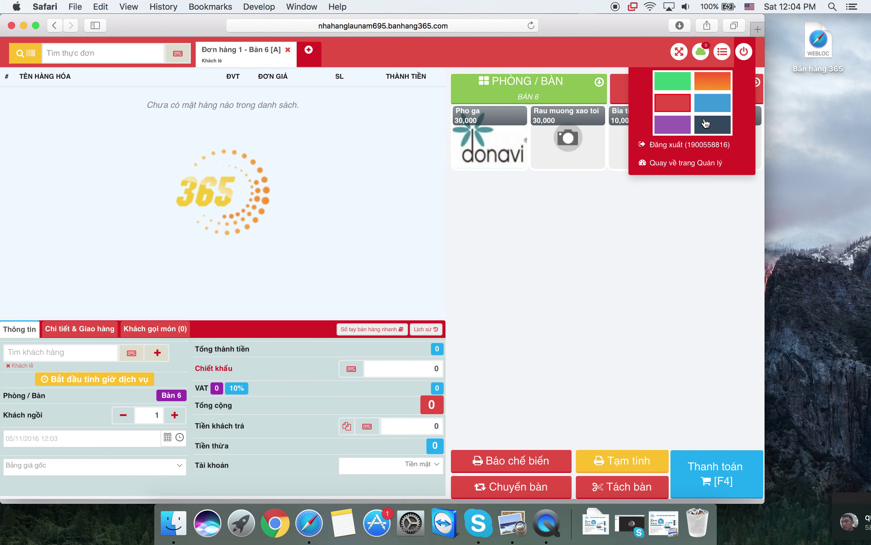
click(675, 164)
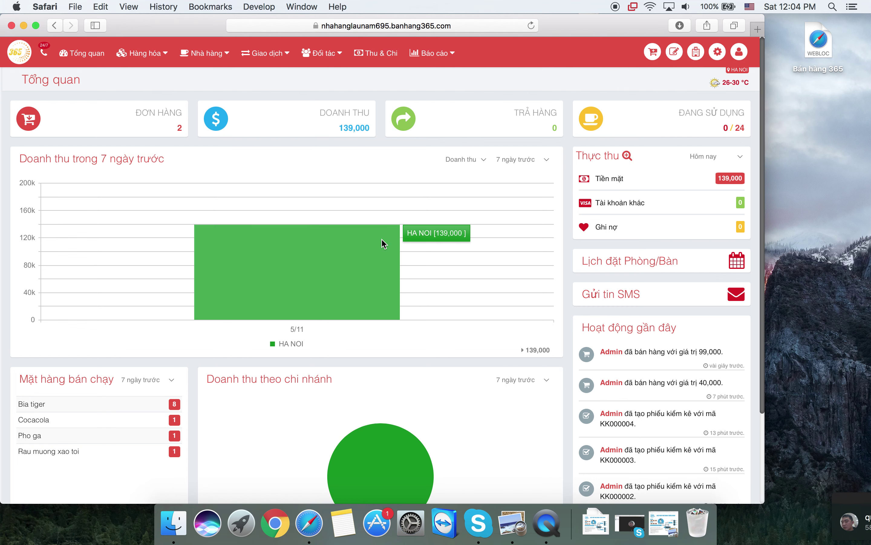
scroll(384, 244, down, 3)
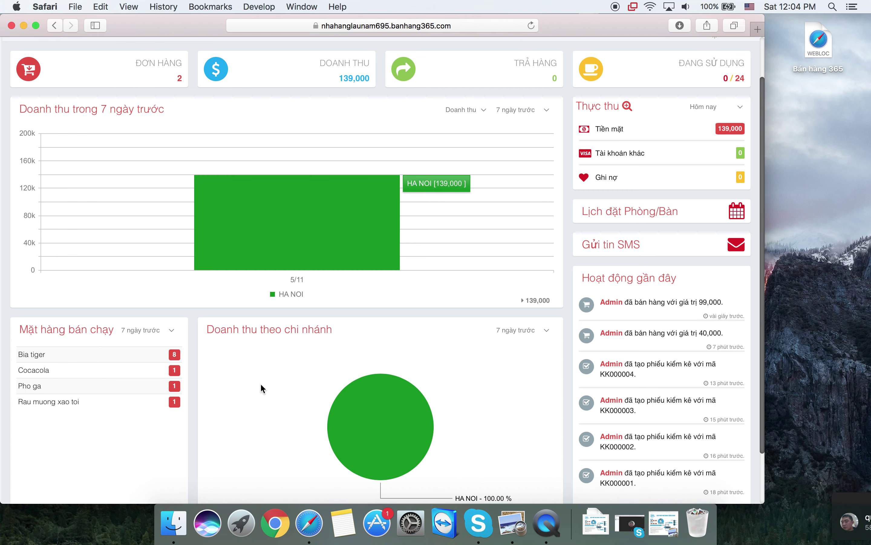
scroll(247, 383, down, 3)
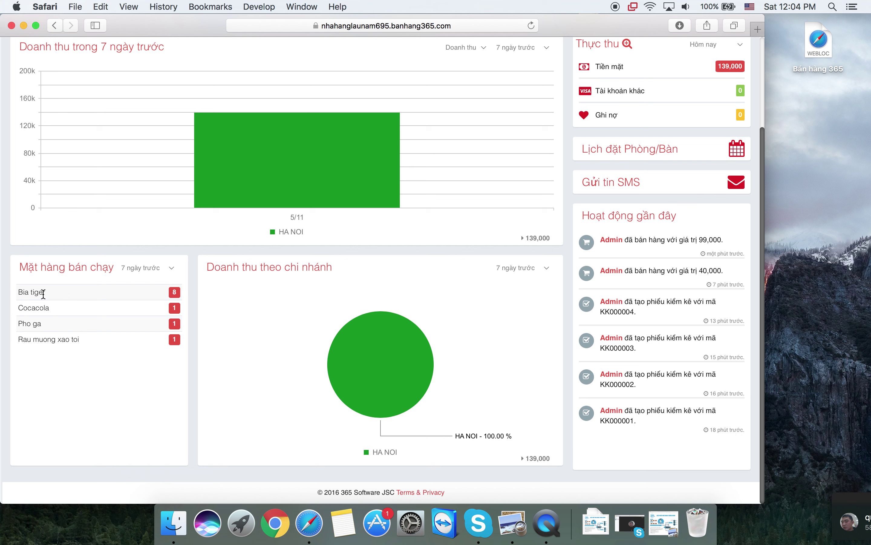
scroll(43, 293, up, 5)
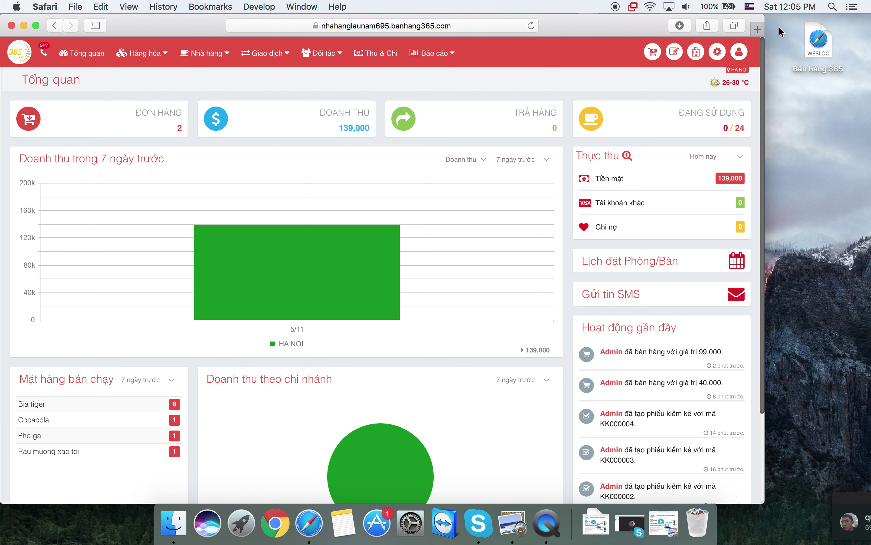
- Load the shop's web address in a new browser tab and open the Khách gọi món screen
click(757, 31)
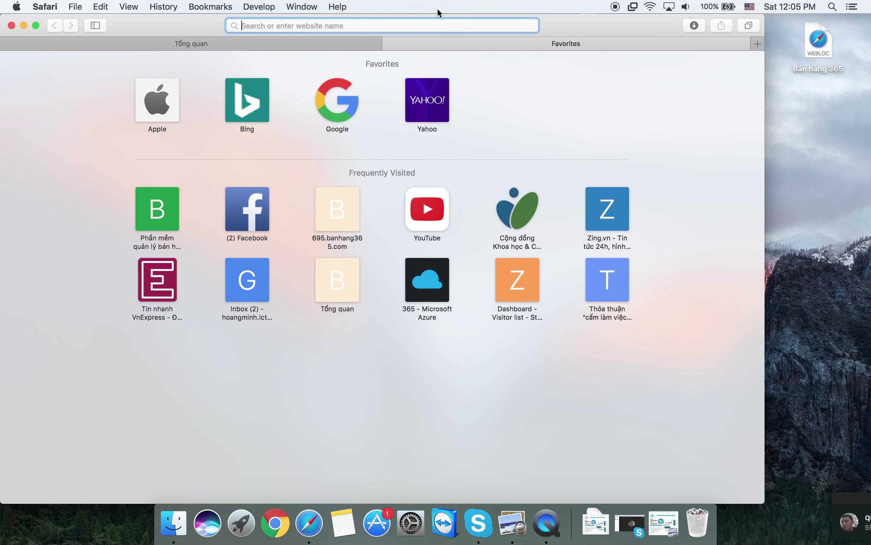
text(nhahanglaunam695.banhang365.com)
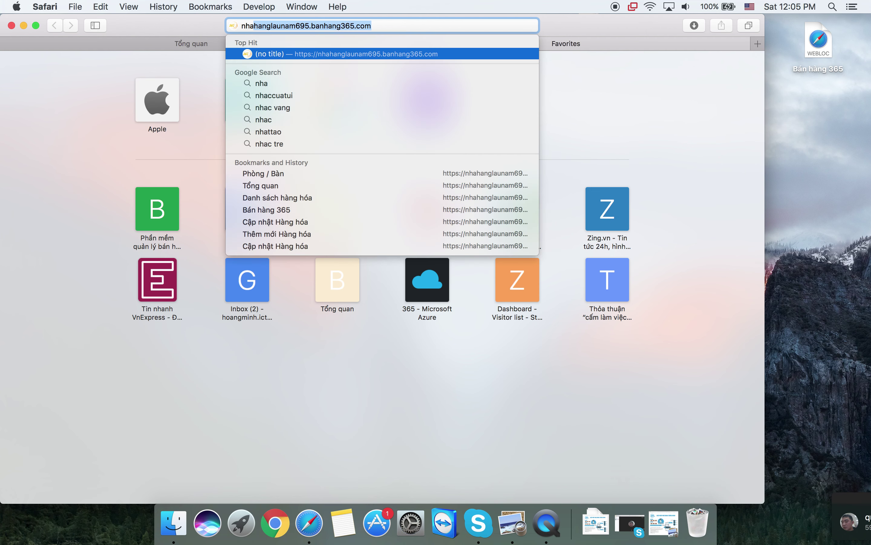
key(Return)
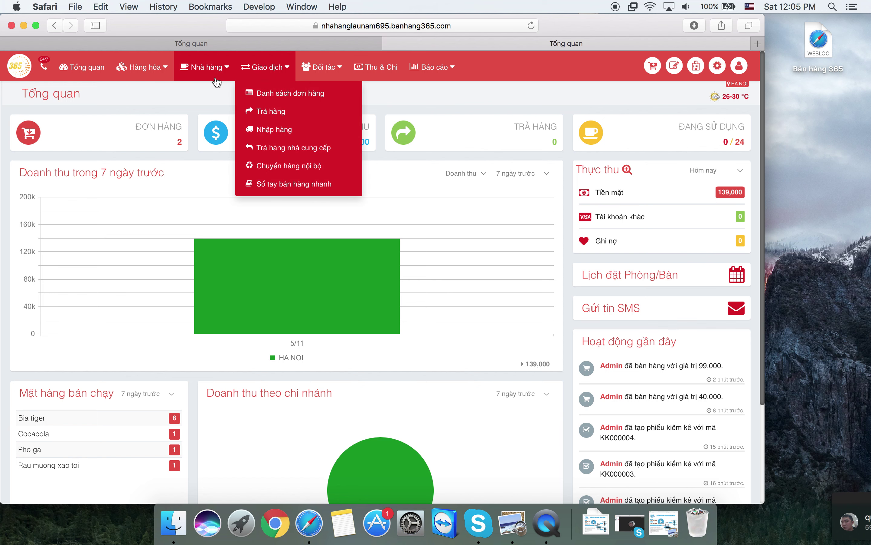
mouse_move(205, 67)
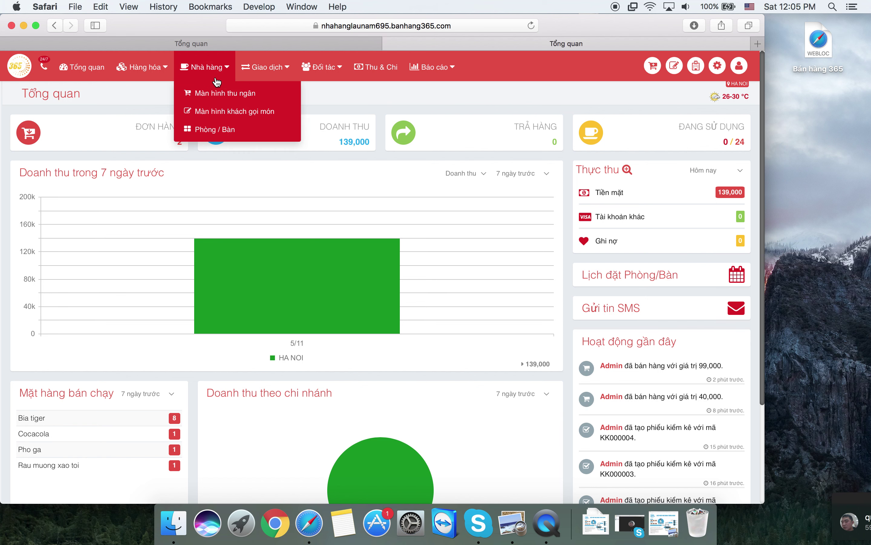
click(222, 114)
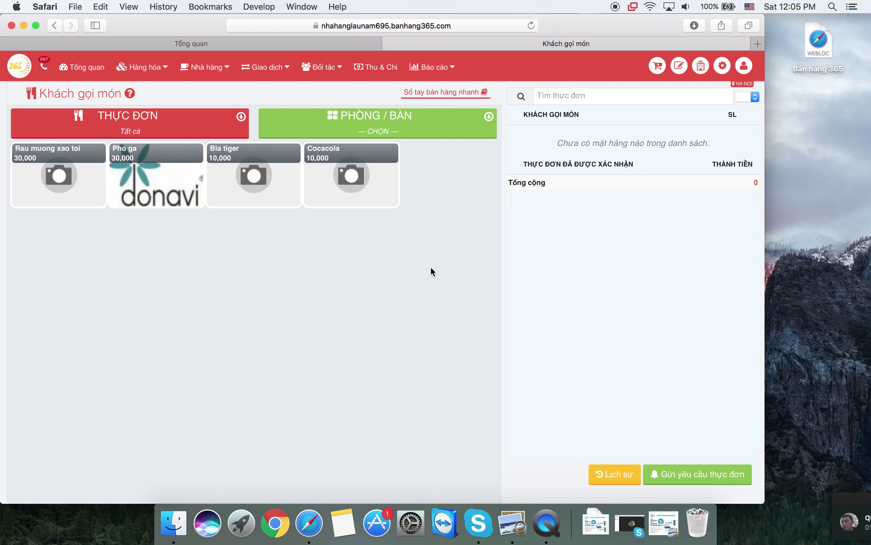
- Open the cashier sales screen from the dashboard tab, then return to the self-ordering page
click(326, 42)
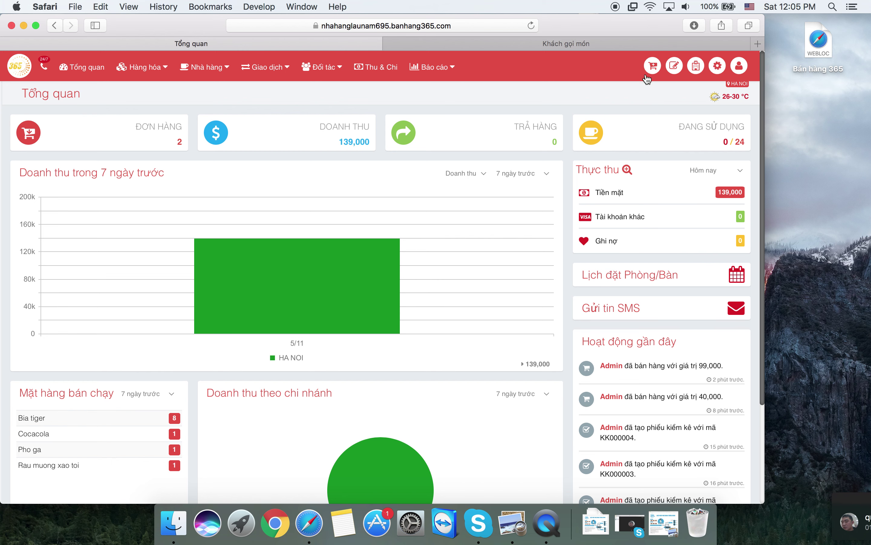
click(653, 66)
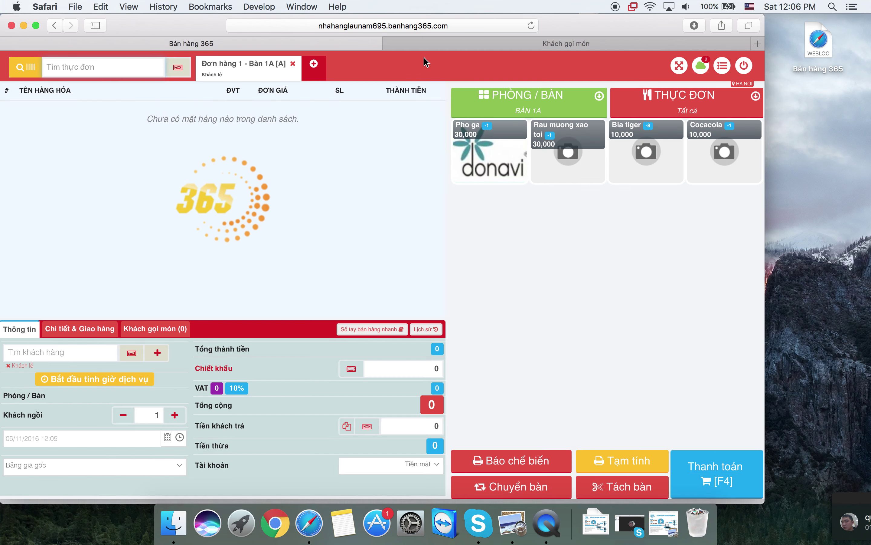
click(442, 49)
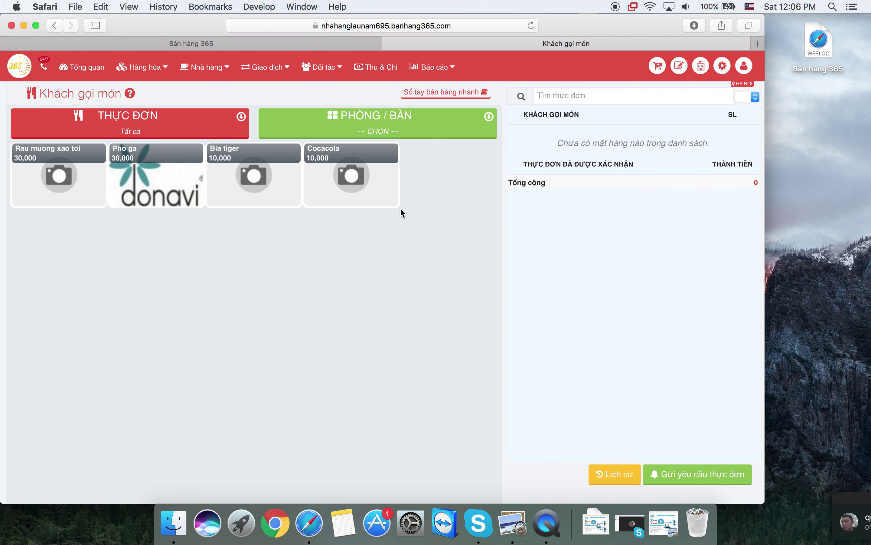
- Order one Pho ga and one Cocacola for Bàn 6 and send the menu request
click(361, 133)
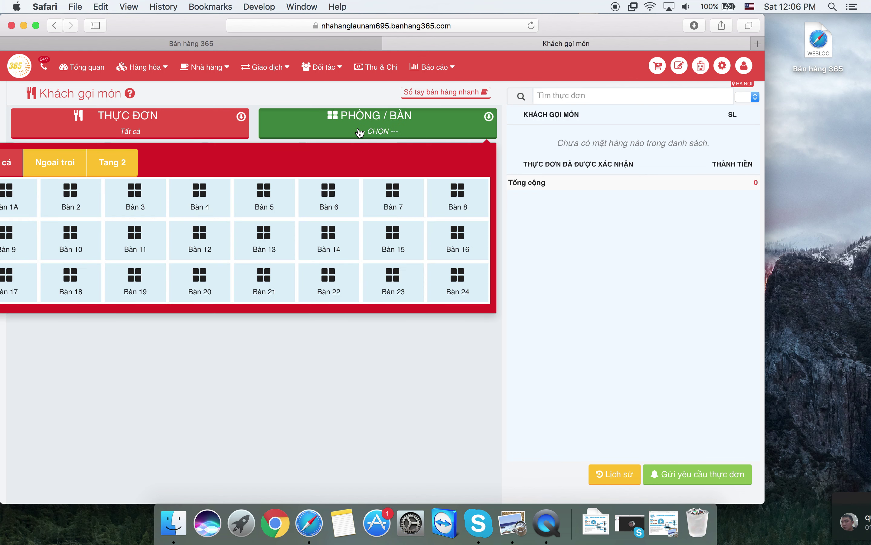
click(340, 216)
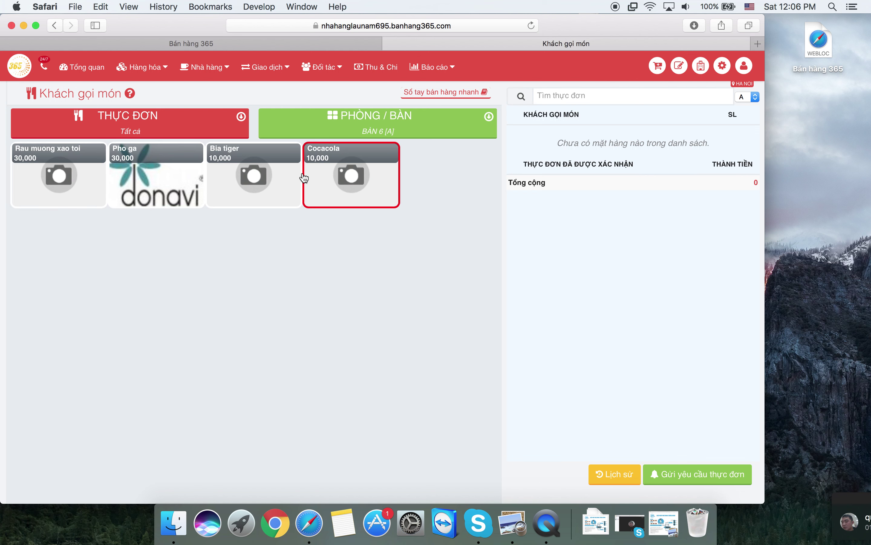
click(167, 179)
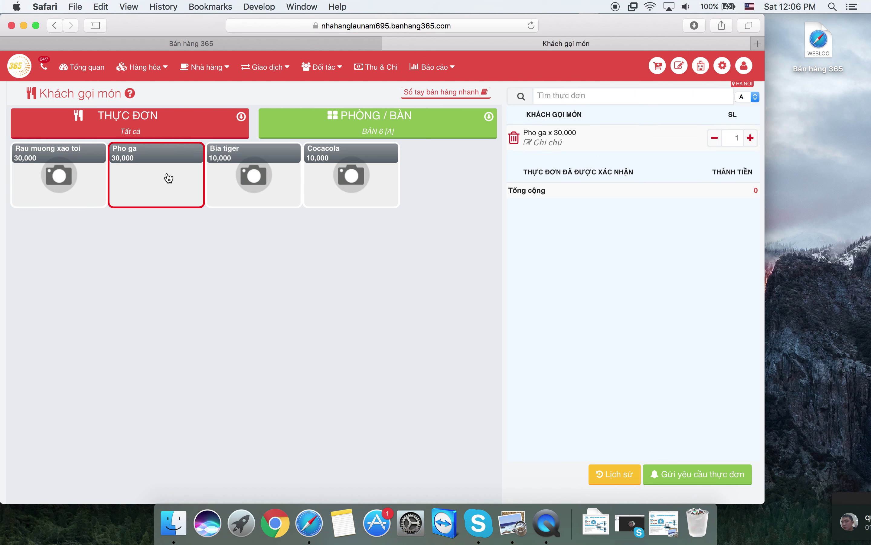
click(366, 180)
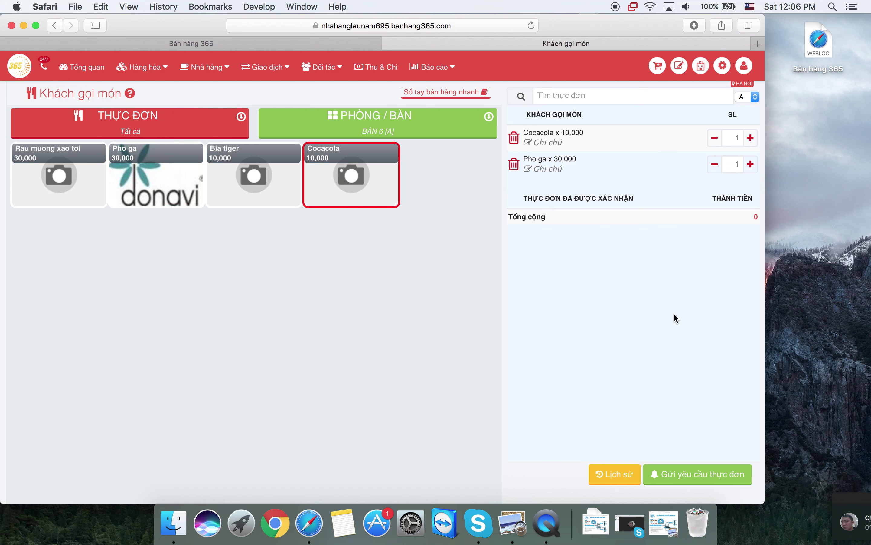
click(697, 481)
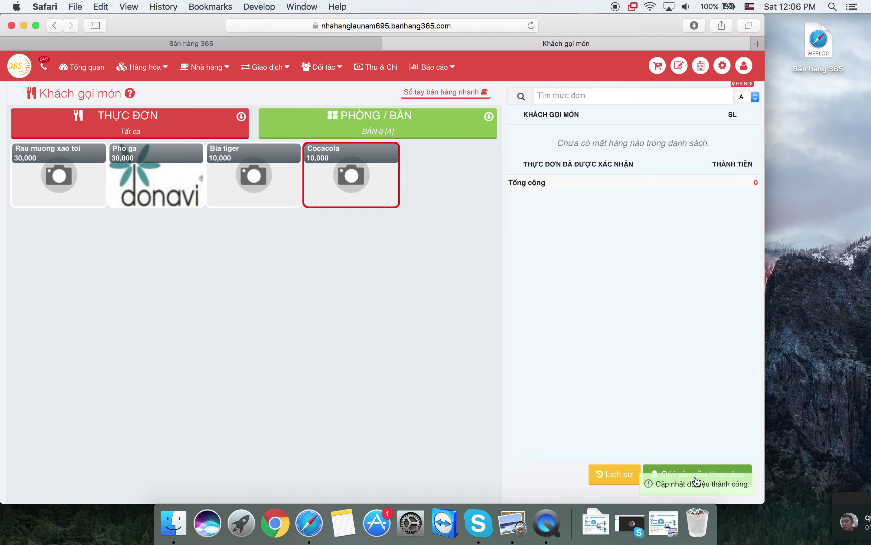
click(256, 47)
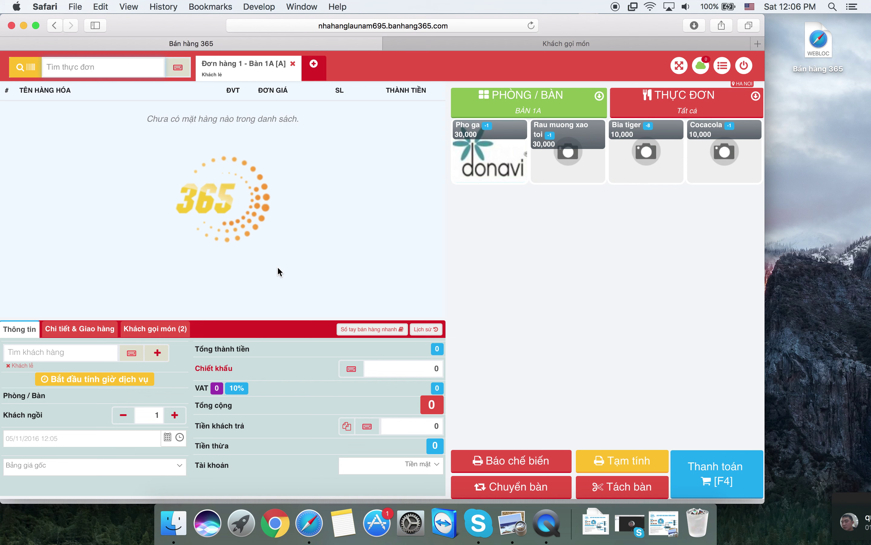
- Accept the pending Cocacola and Pho ga customer requests into Bàn 6's cashier order
click(149, 331)
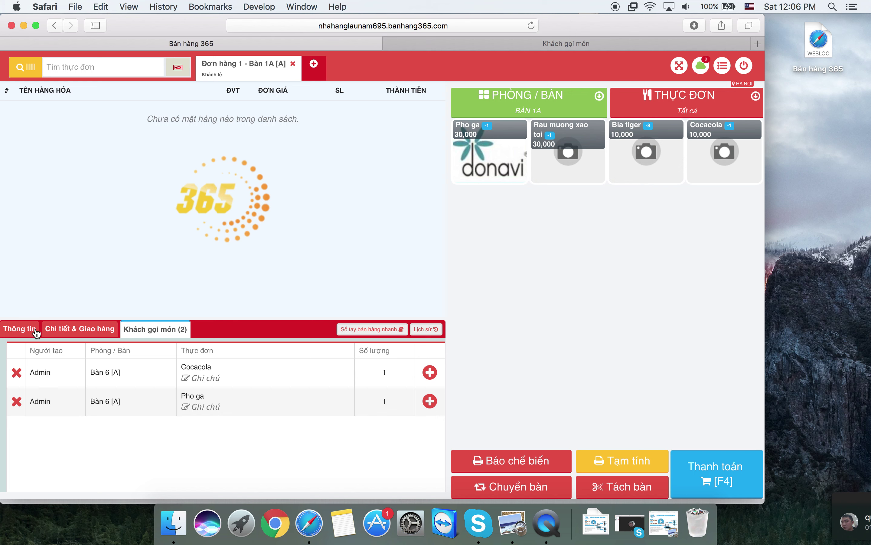
click(23, 329)
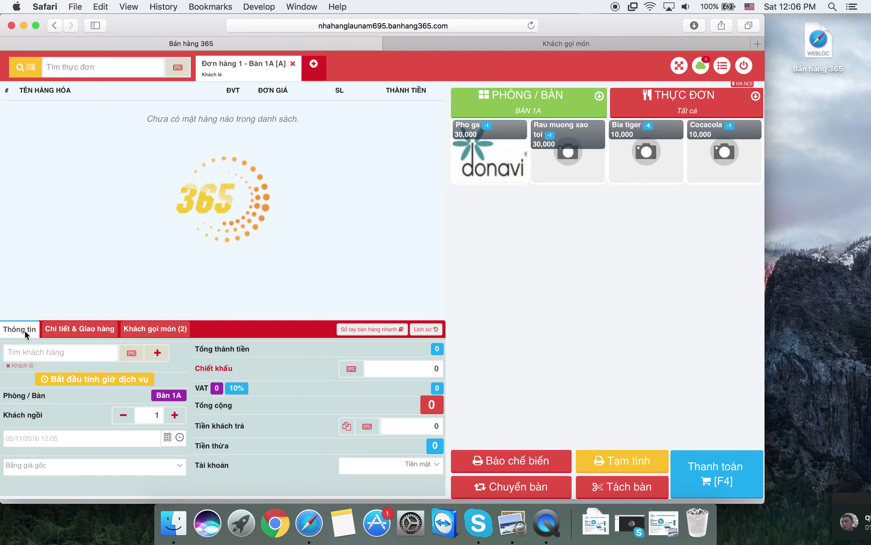
click(171, 330)
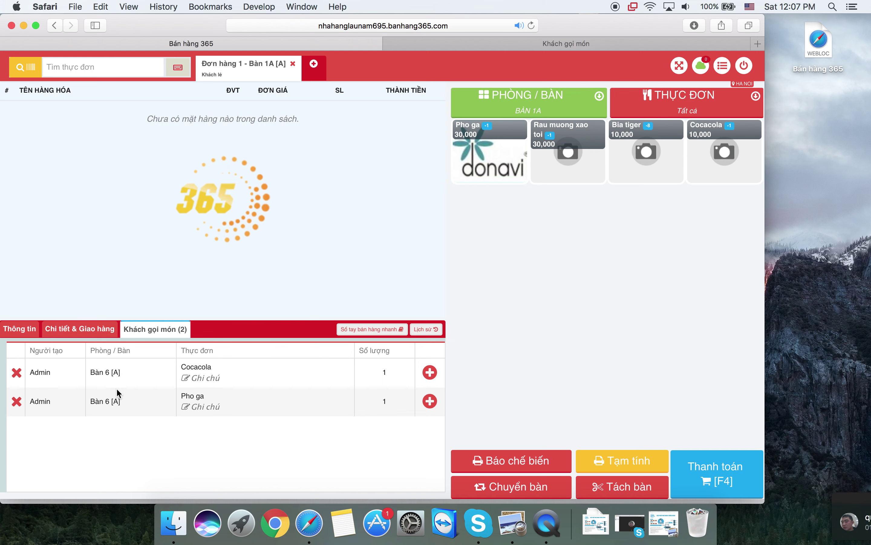
click(430, 373)
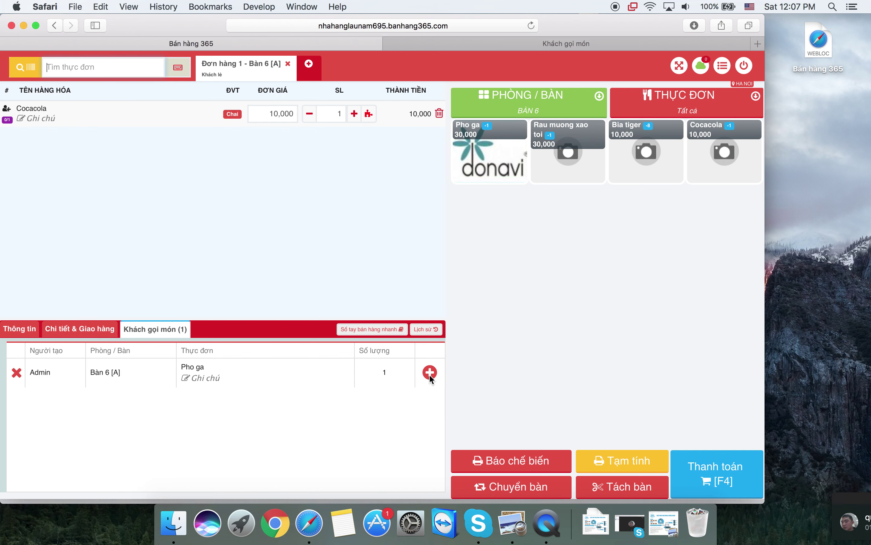
click(430, 373)
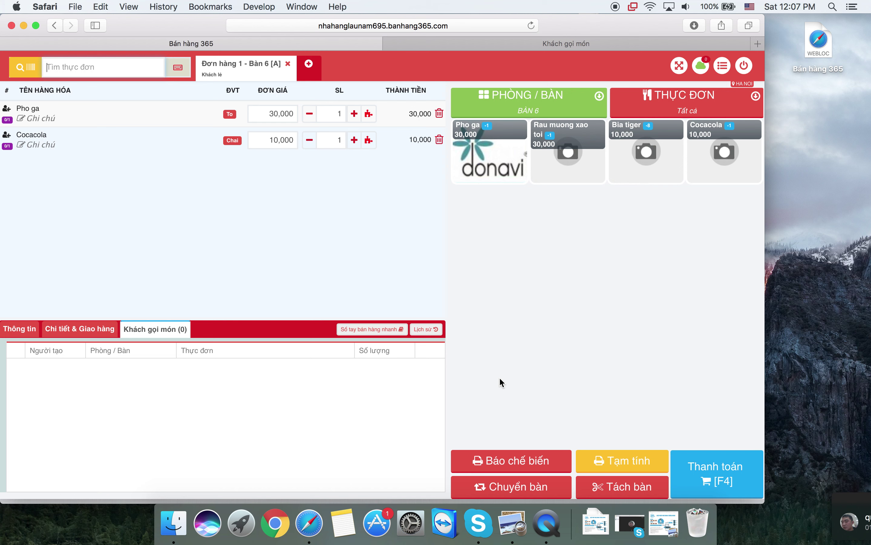
- Send Bàn 6's order to the kitchen without printing, and enable 'Xác nhận & In báo chế biến tự động'
click(500, 467)
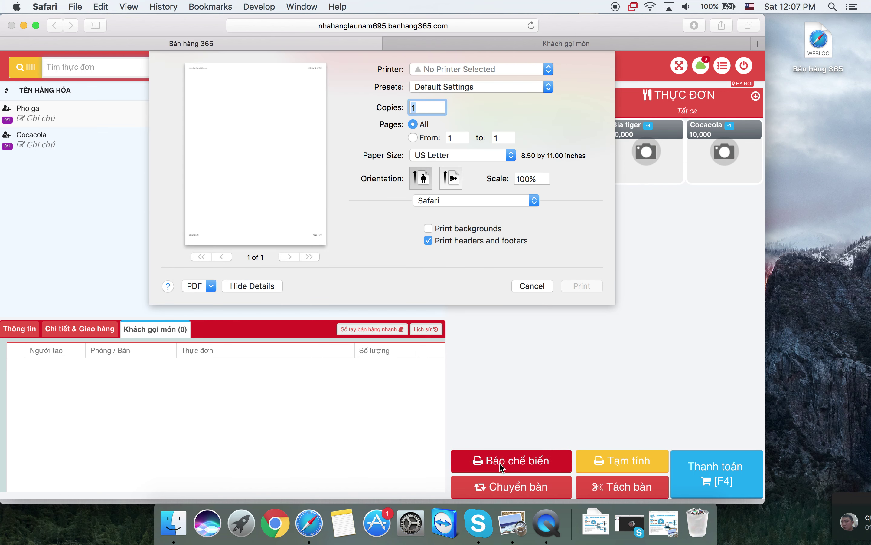
click(533, 286)
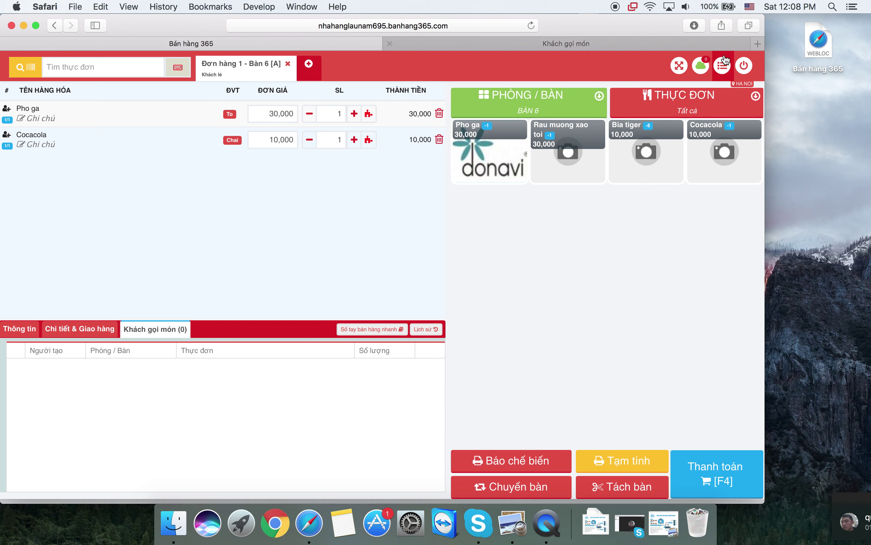
click(724, 72)
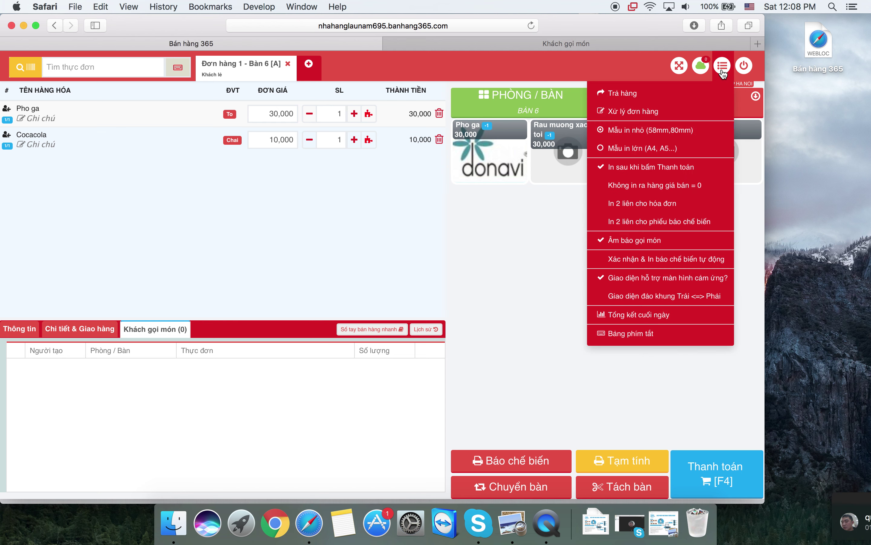
click(647, 263)
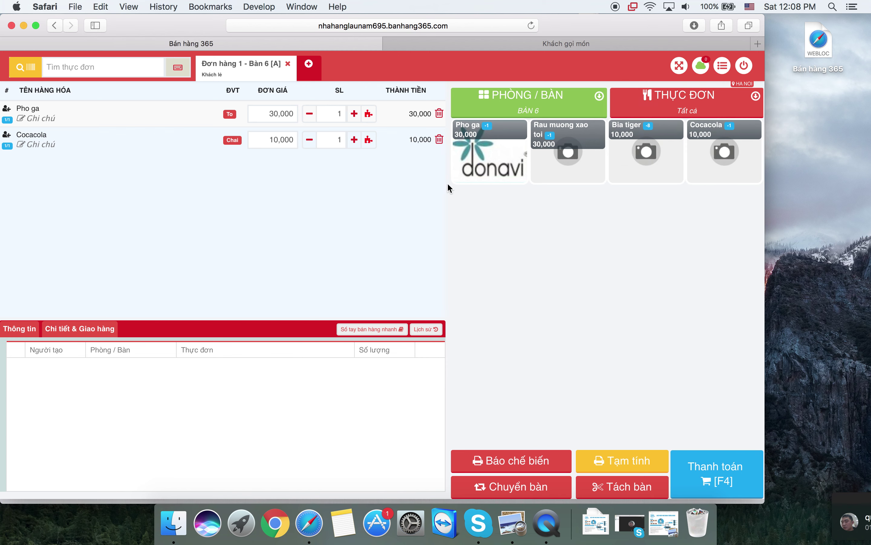
- On the Khách gọi món page, order one Rau muong xao toi for Bàn 14, then return to cashier
click(424, 45)
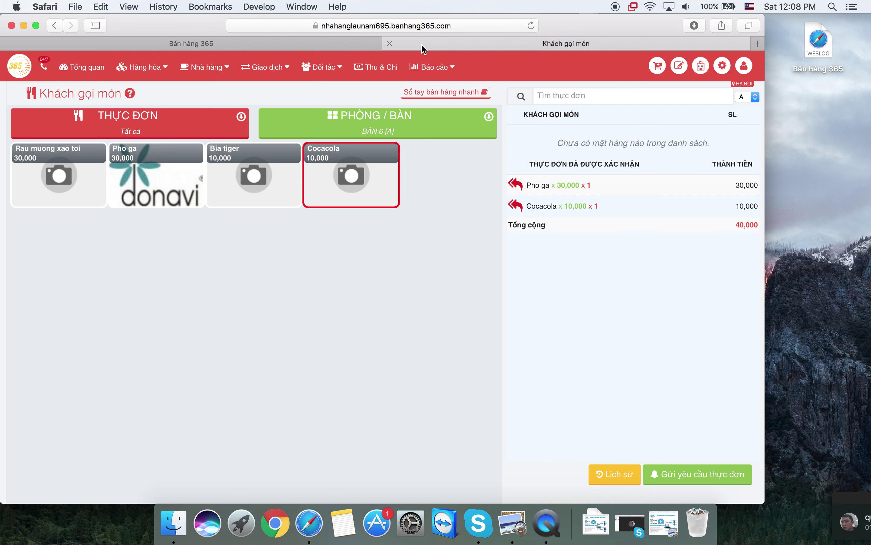
click(369, 125)
click(337, 246)
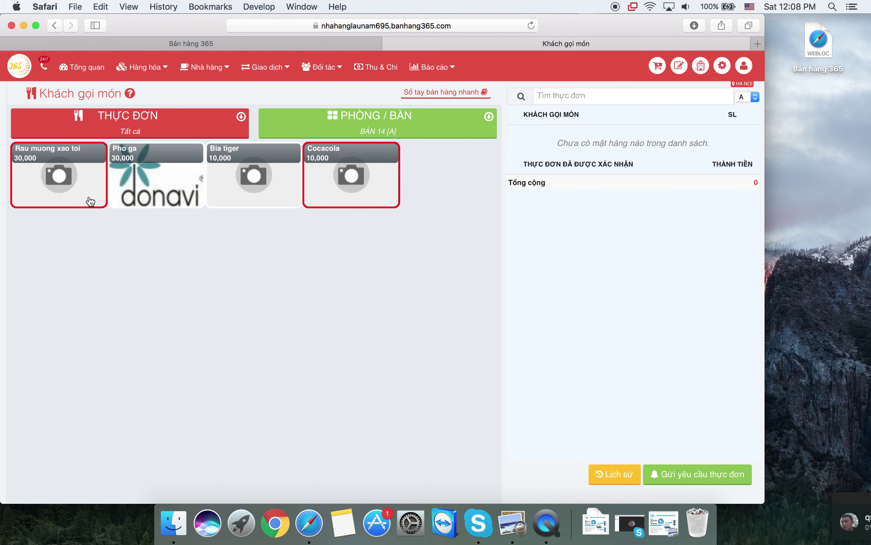
click(87, 198)
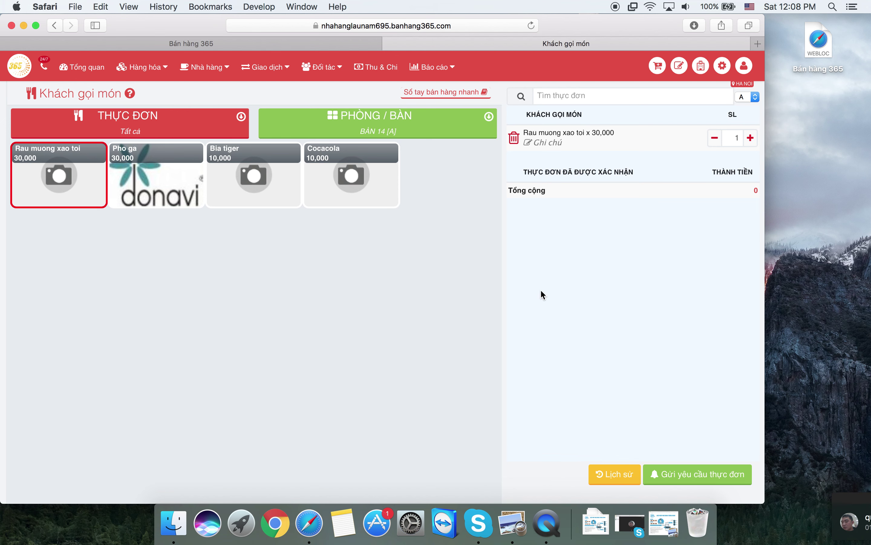
click(717, 479)
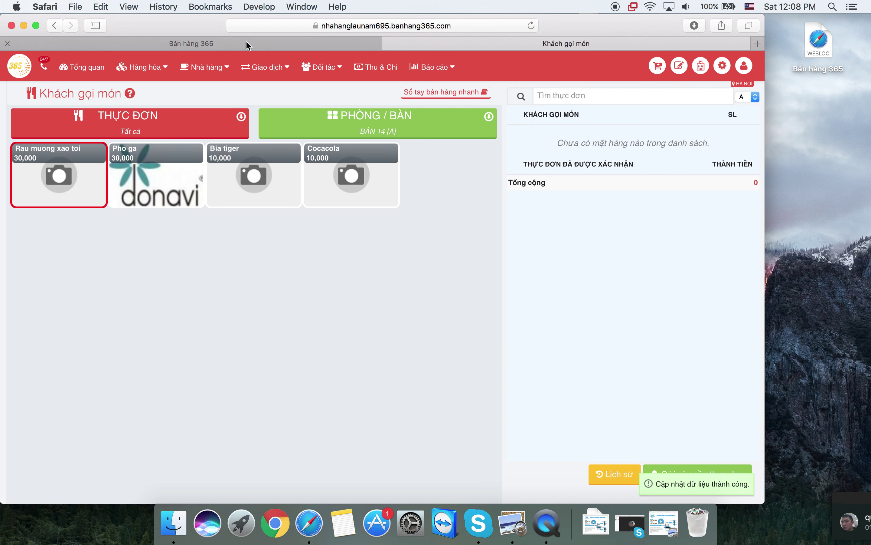
click(246, 41)
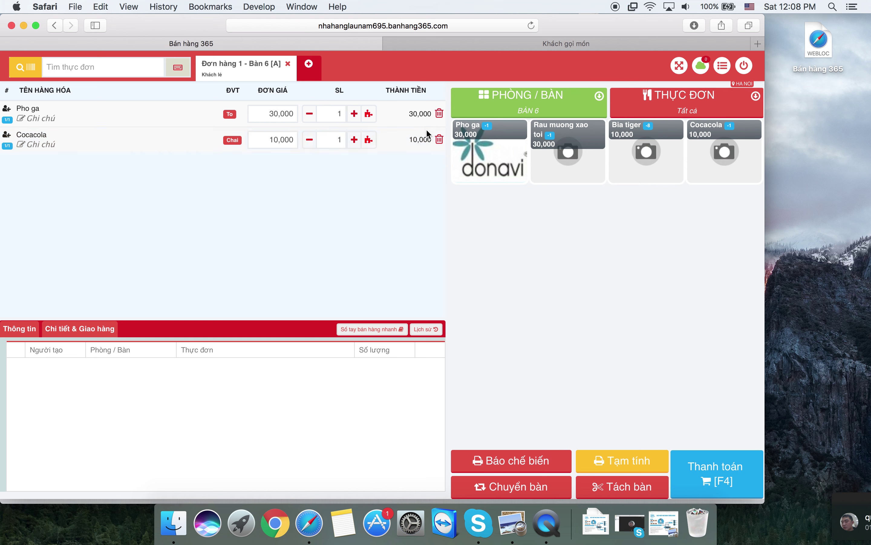
- Select Bàn 5 in the PHÒNG / BÀN picker and briefly check the self-ordering page
click(514, 108)
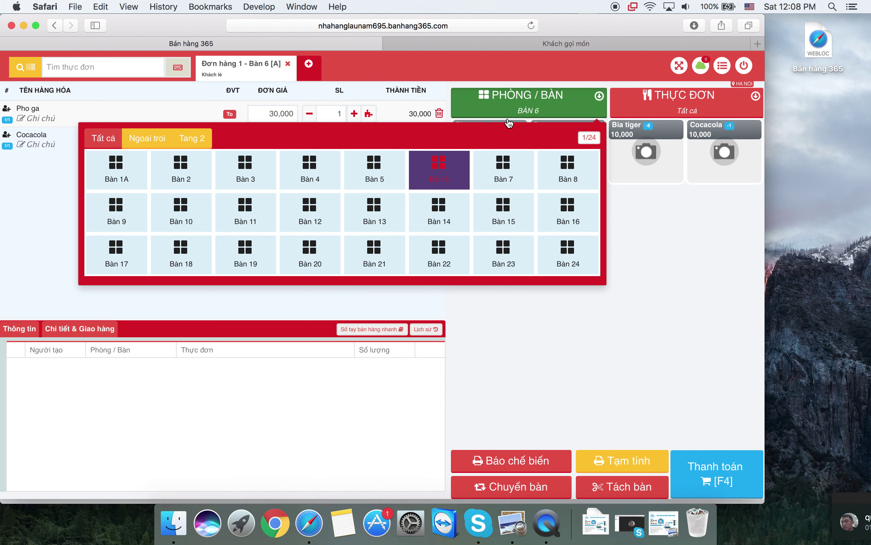
click(392, 190)
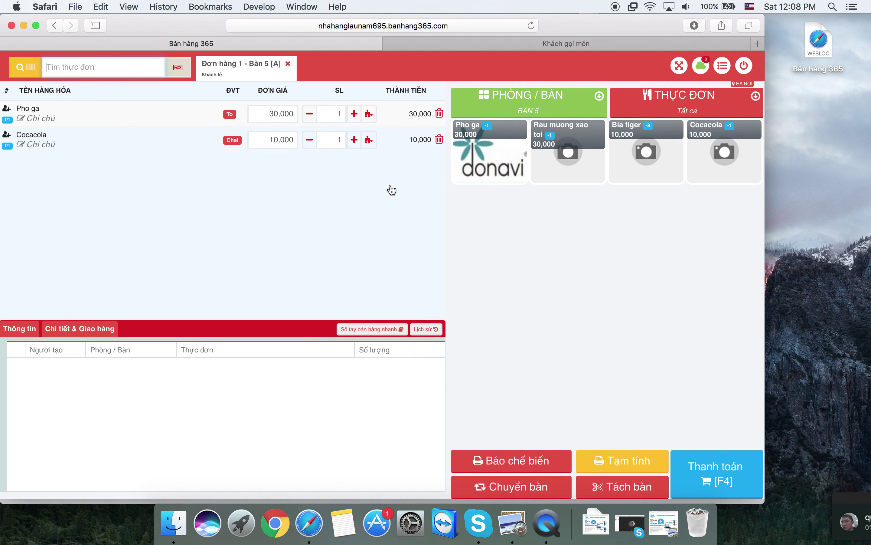
click(483, 48)
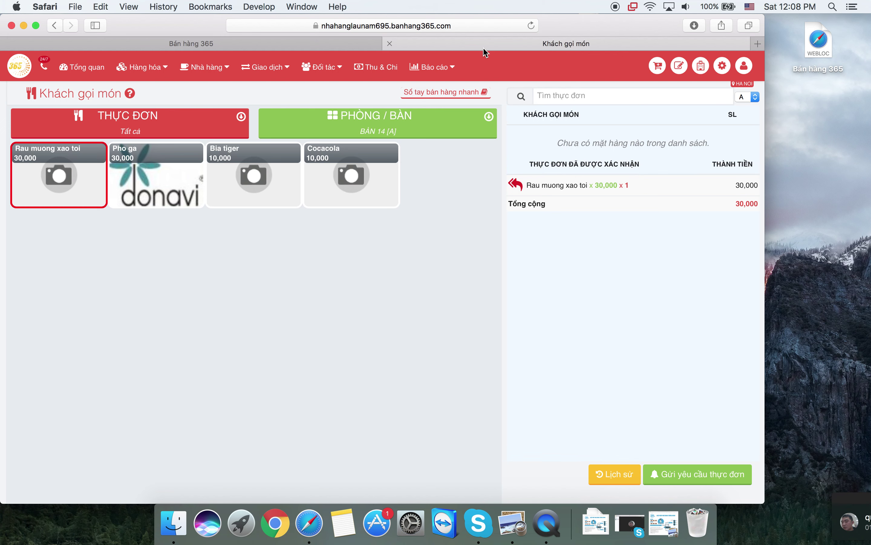
click(241, 50)
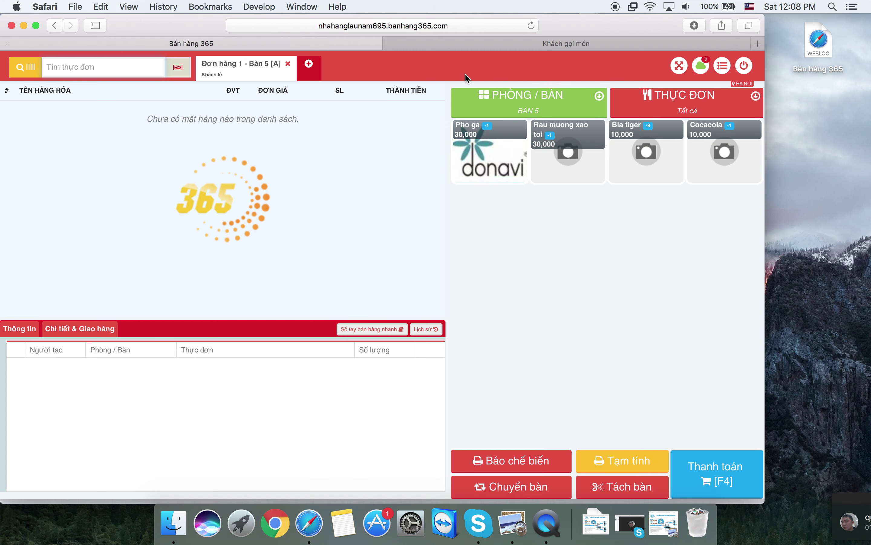
- Open Bàn 14's order to confirm Rau muong xao toi arrived, then switch to Khách gọi món
click(478, 99)
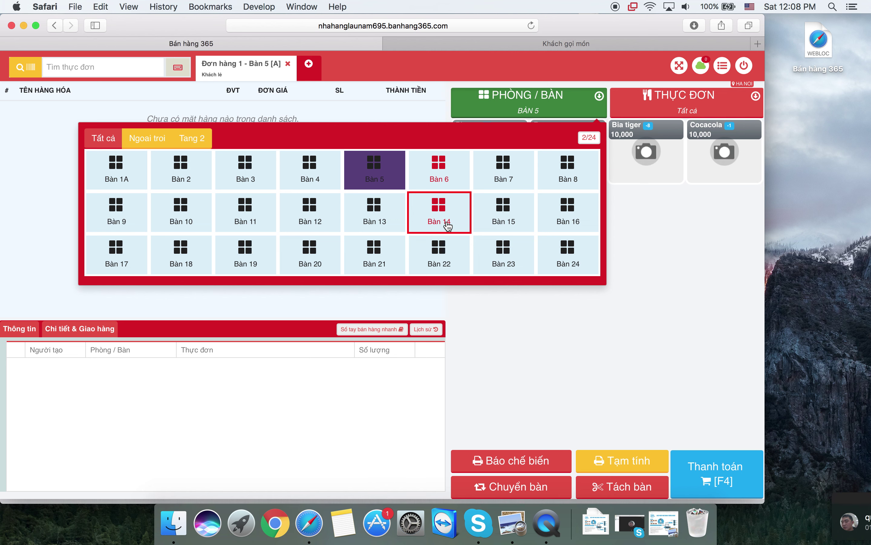
click(443, 221)
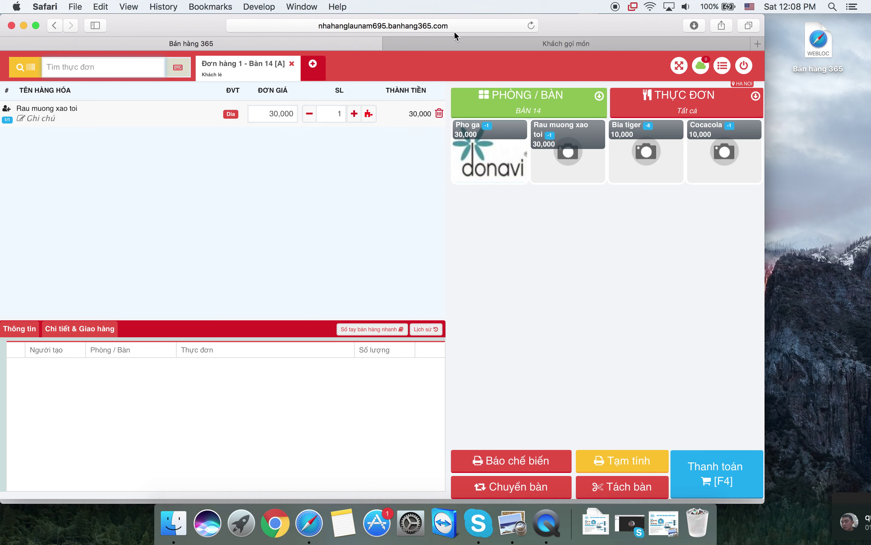
click(450, 43)
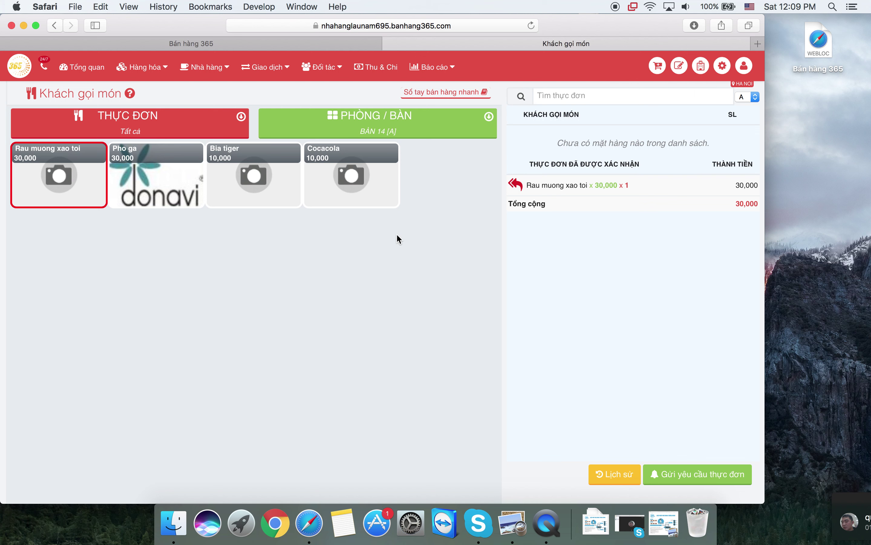
- Open Bàn 6's self-order page, review confirmed Pho ga and Cocacola (40,000), and check its Lịch sử
click(391, 130)
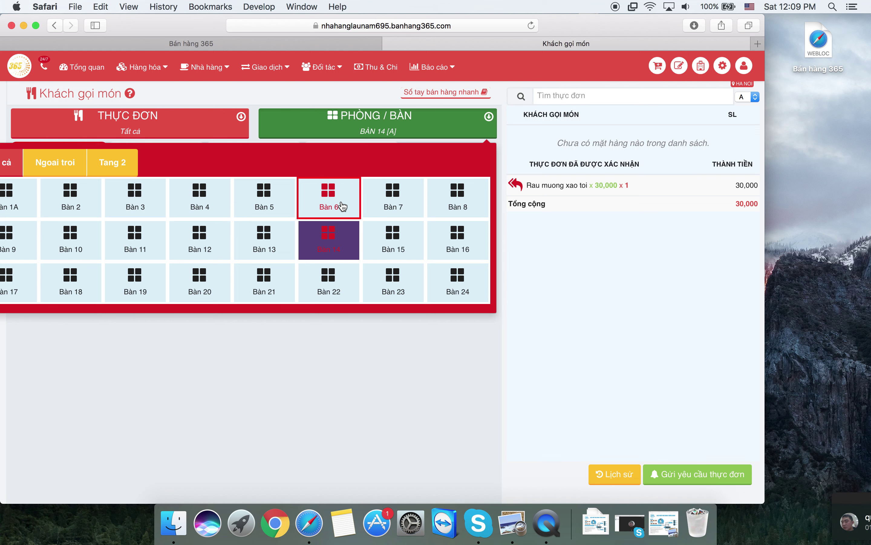
click(329, 198)
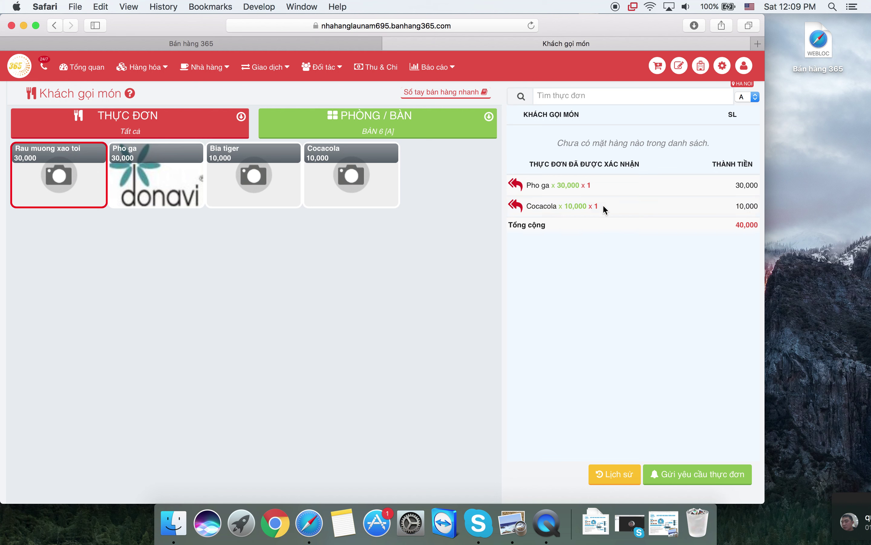
drag(641, 164, 529, 164)
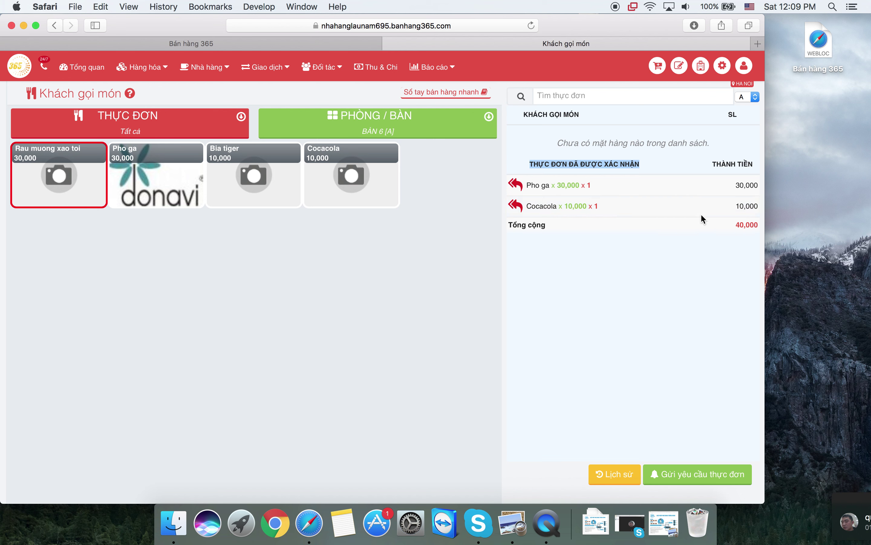
double_click(546, 186)
double_click(540, 206)
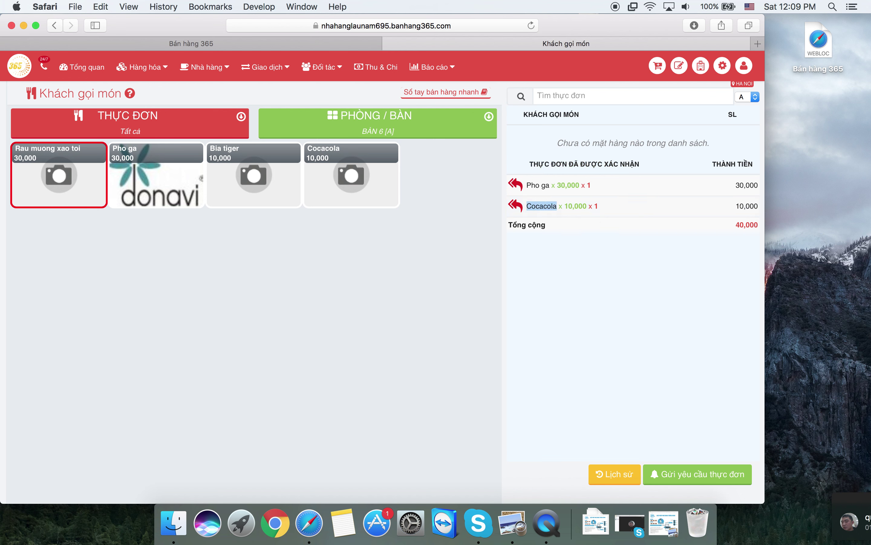
double_click(753, 225)
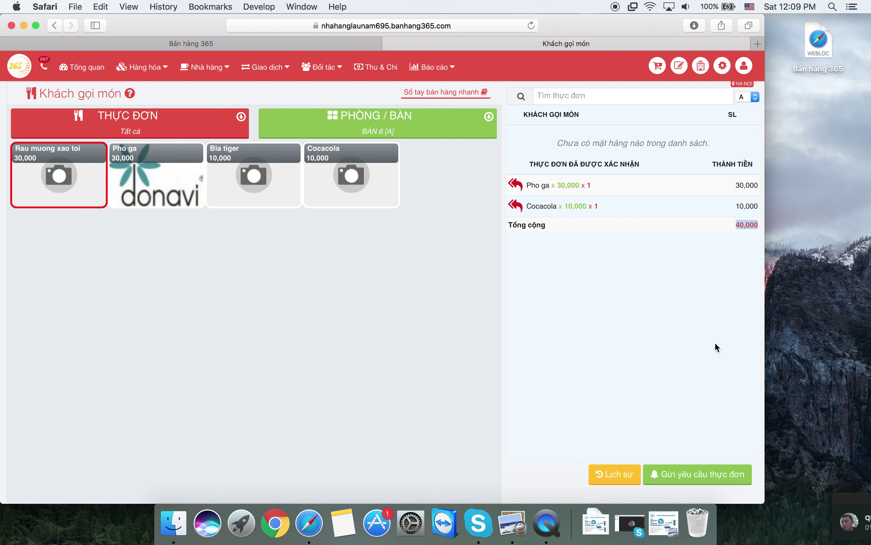
click(617, 474)
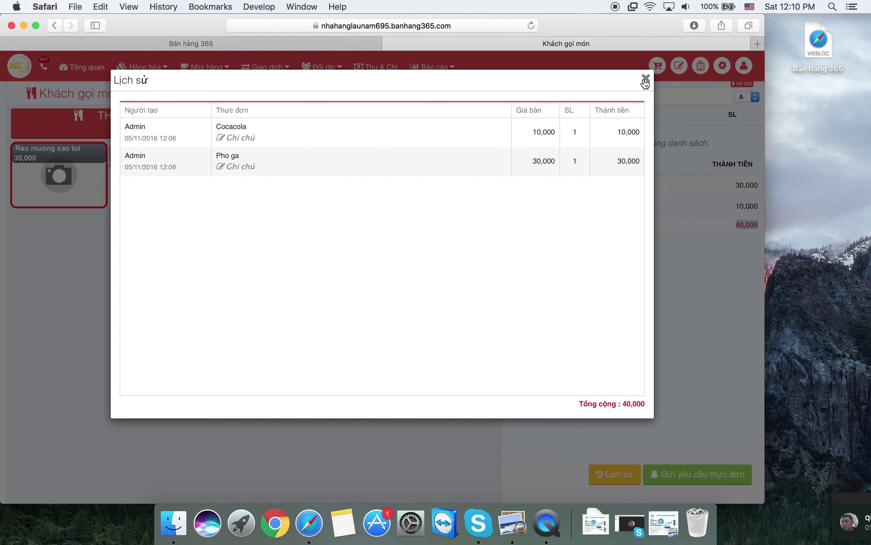
click(645, 82)
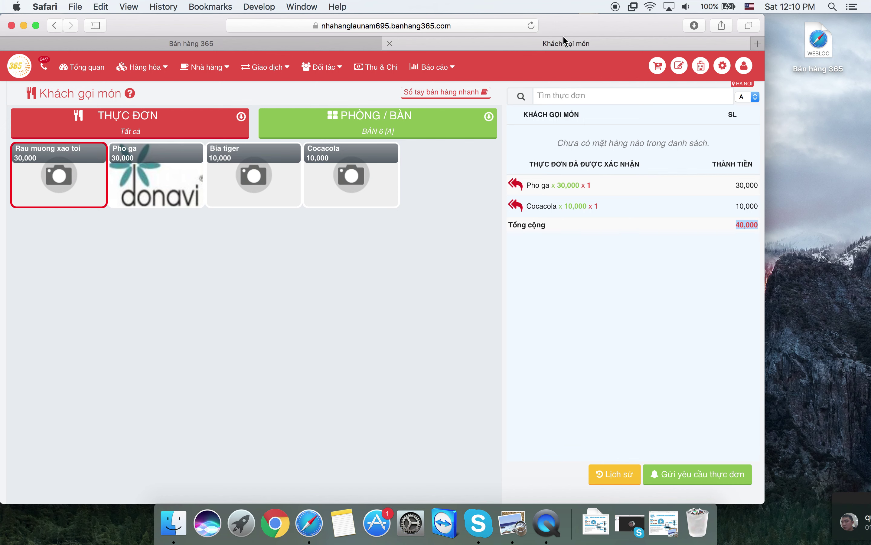
- Close the Khách gọi món tab and choose Quay về trang quản lý from the power menu
click(390, 43)
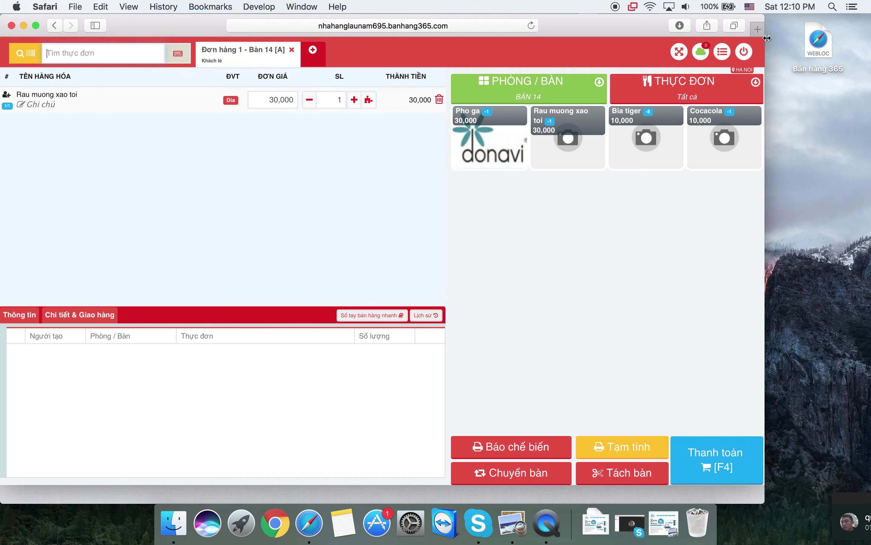
click(744, 52)
click(702, 163)
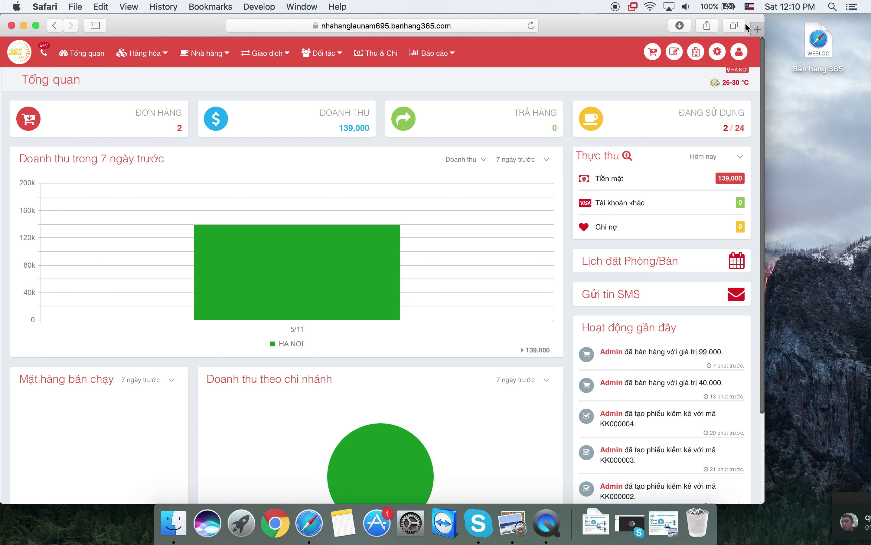
- Bring up the Tổng quan dashboard tab and view it in a narrow mobile layout, then restore desktop width
click(735, 25)
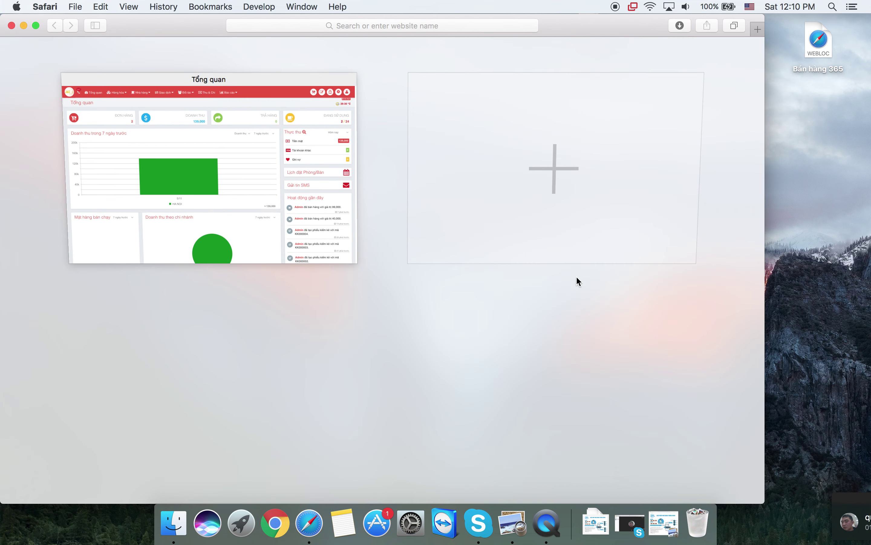
click(324, 195)
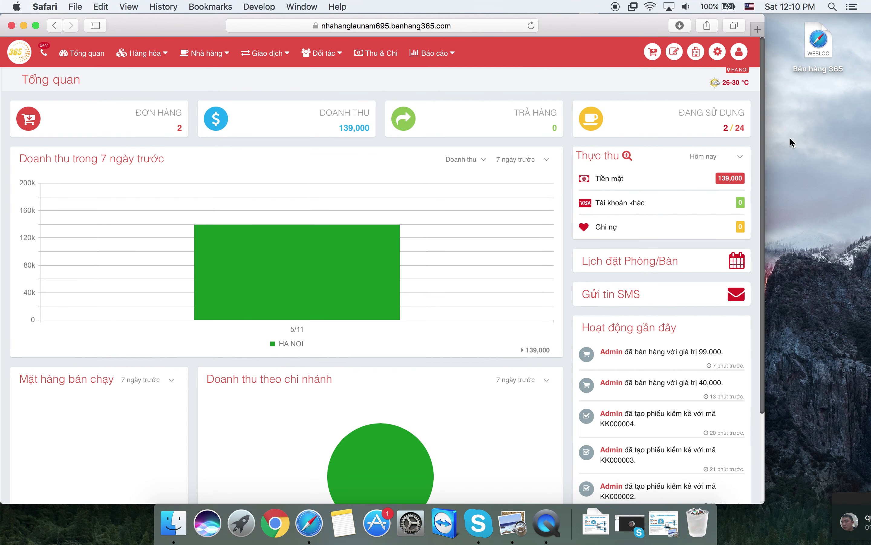
drag(765, 148, 301, 161)
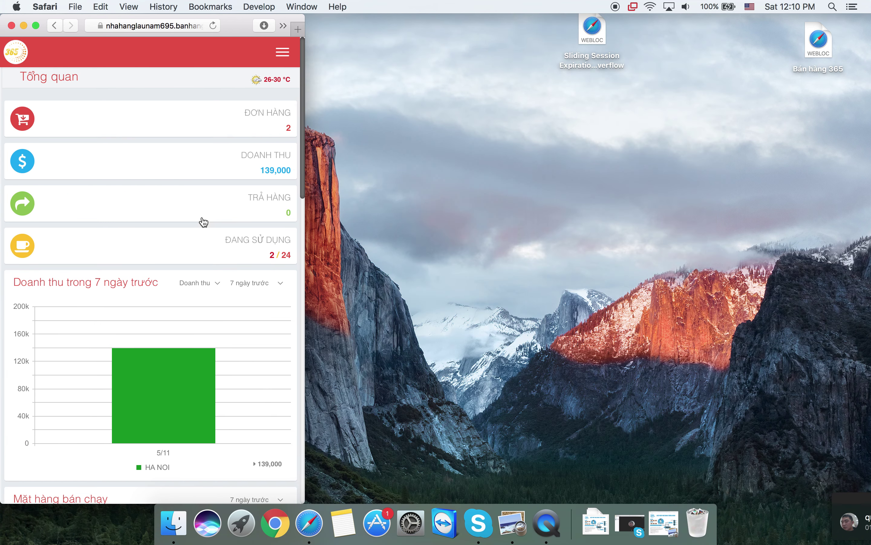
scroll(185, 297, down, 15)
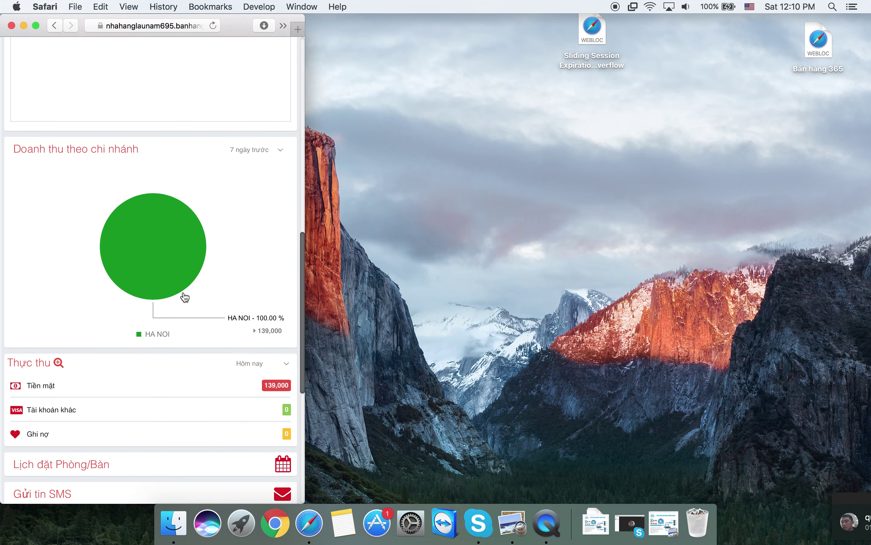
scroll(185, 297, up, 15)
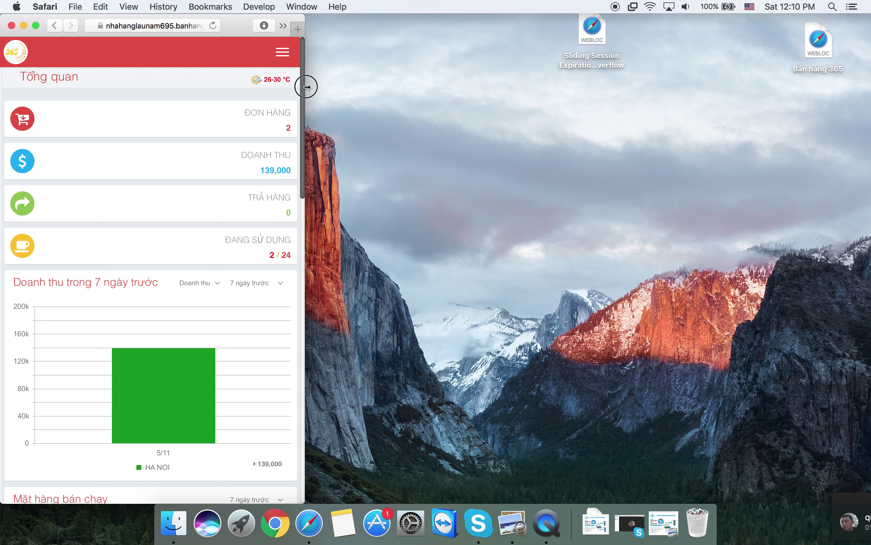
drag(305, 85, 750, 107)
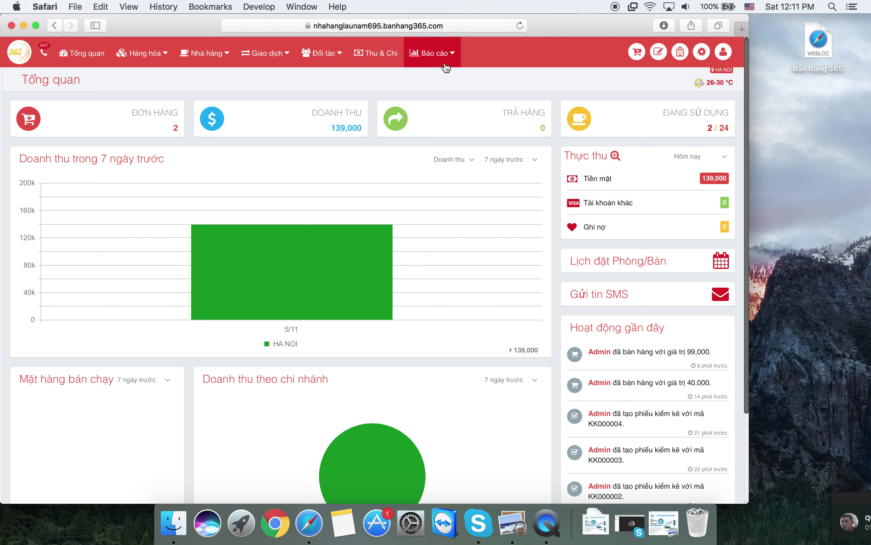
mouse_move(444, 65)
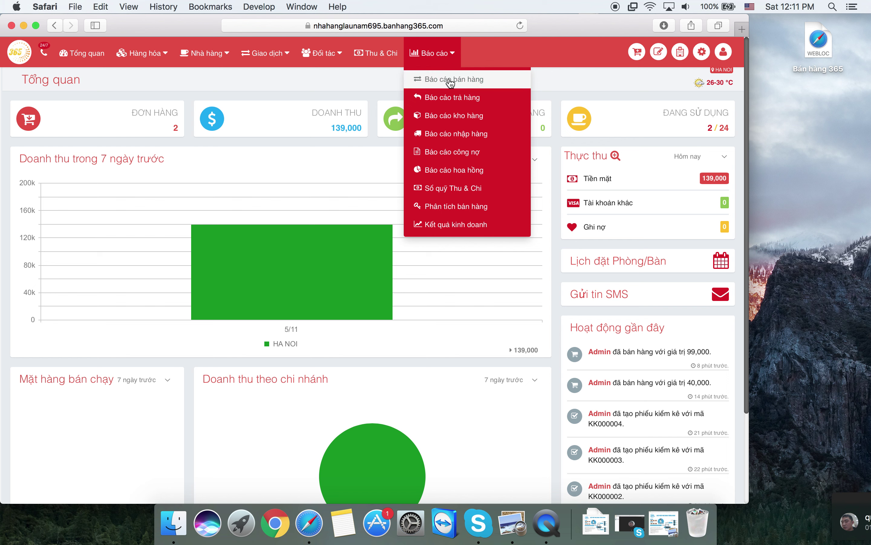
- Open Báo cáo bán hàng and view the Chiết khấu đơn hàng, then Phương thức thanh toán reports
click(451, 79)
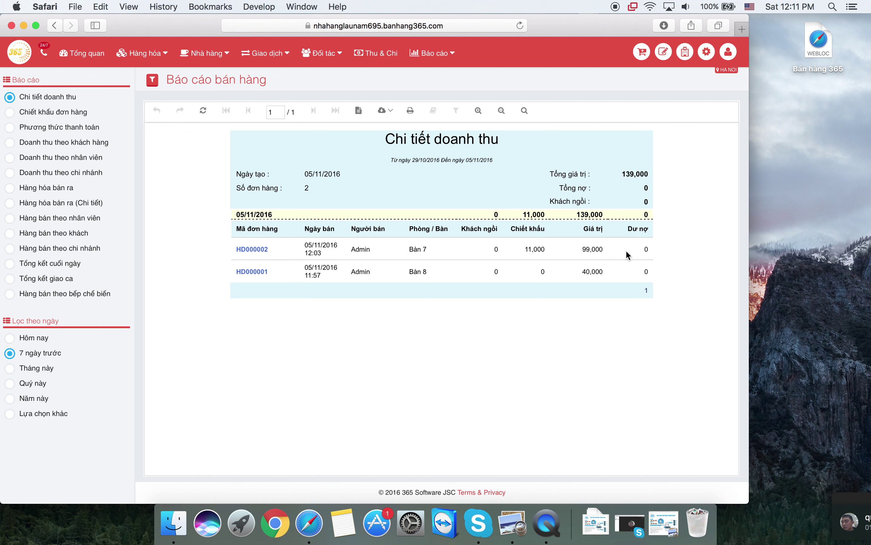
click(73, 115)
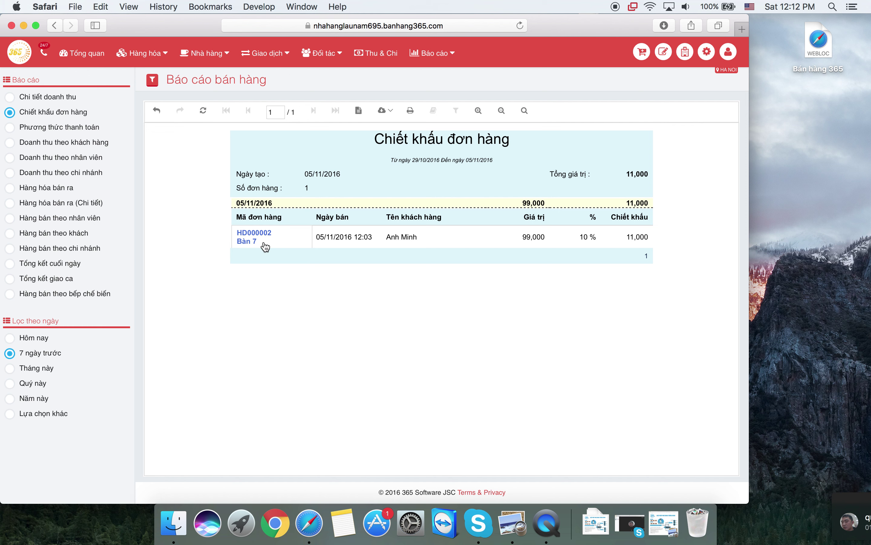
click(96, 132)
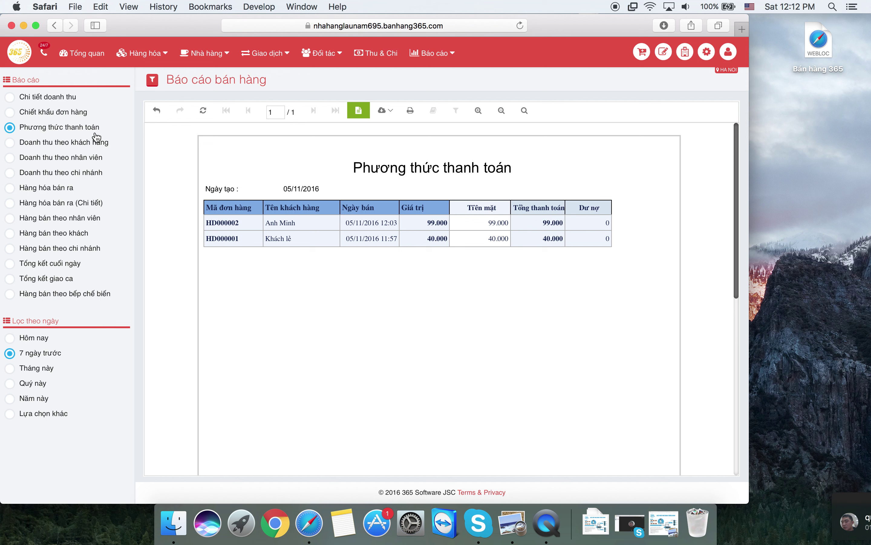
- Browse the revenue reports by customer, by employee and by branch
click(91, 145)
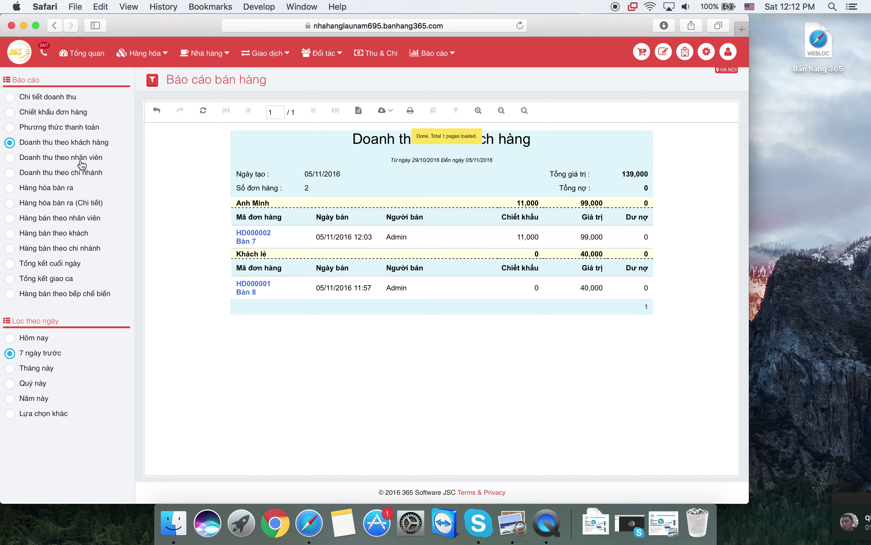
click(82, 164)
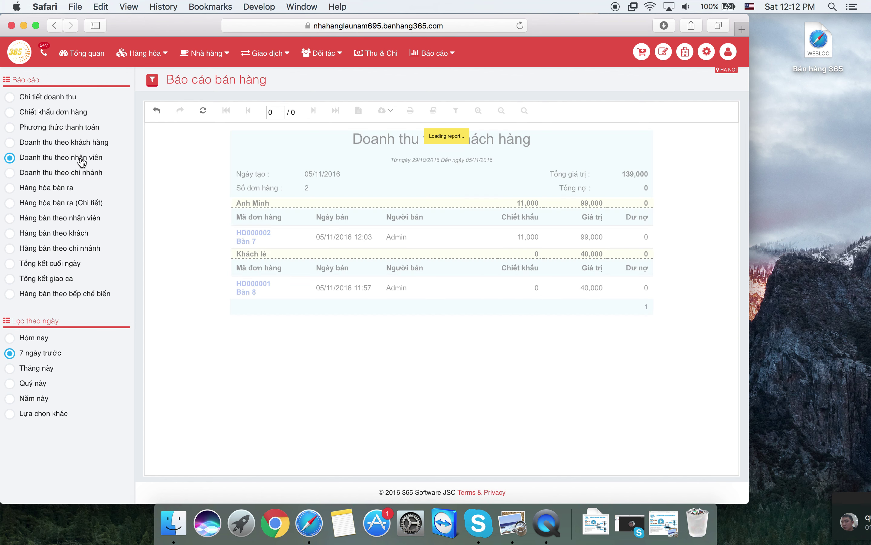
click(74, 176)
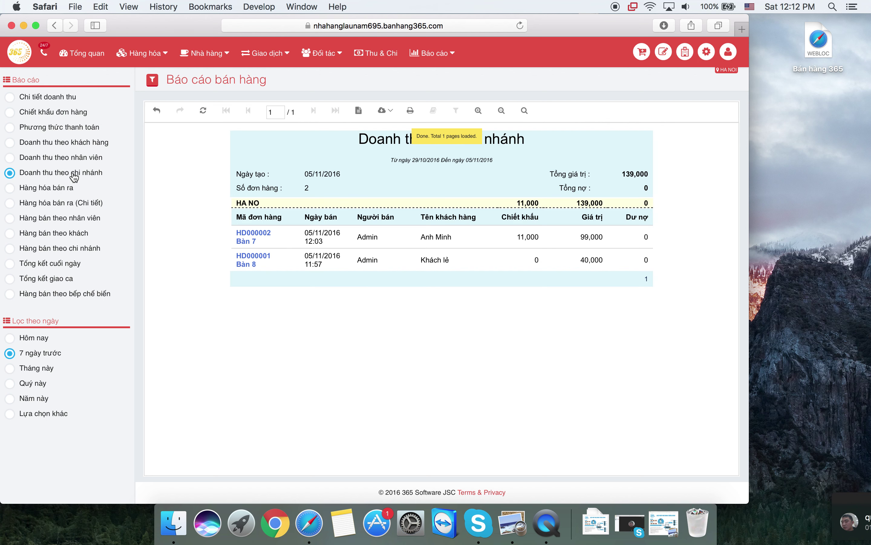
- Browse the goods-sold reports (overall, detailed, per employee, per customer), then select today's Tổng kết cuối ngày
click(62, 193)
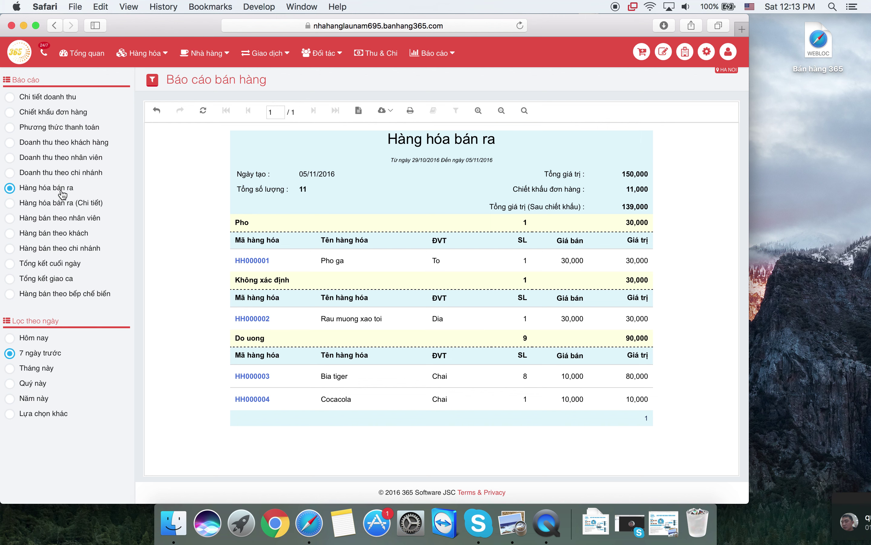
click(72, 203)
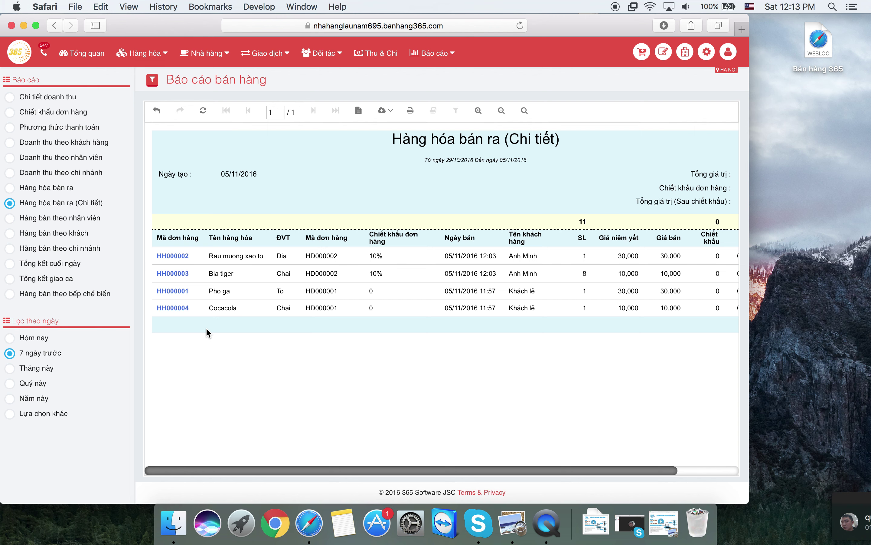
click(88, 221)
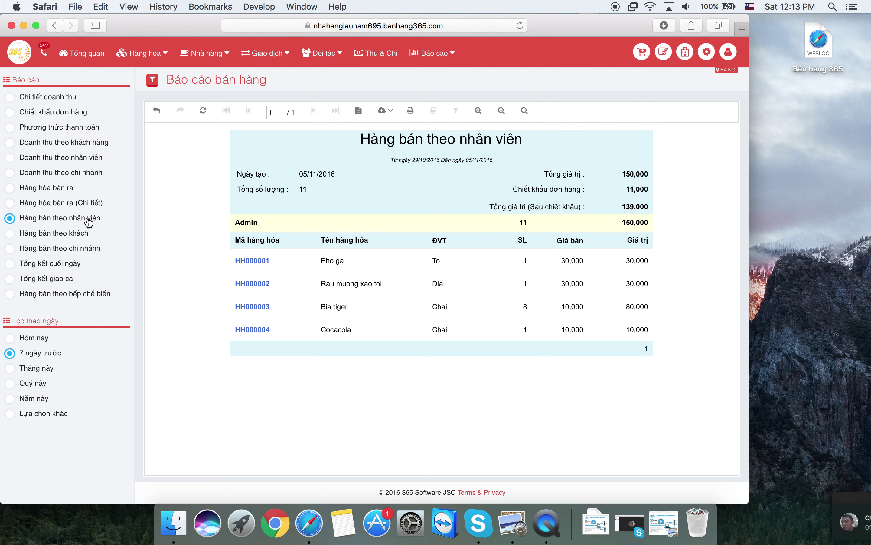
click(63, 238)
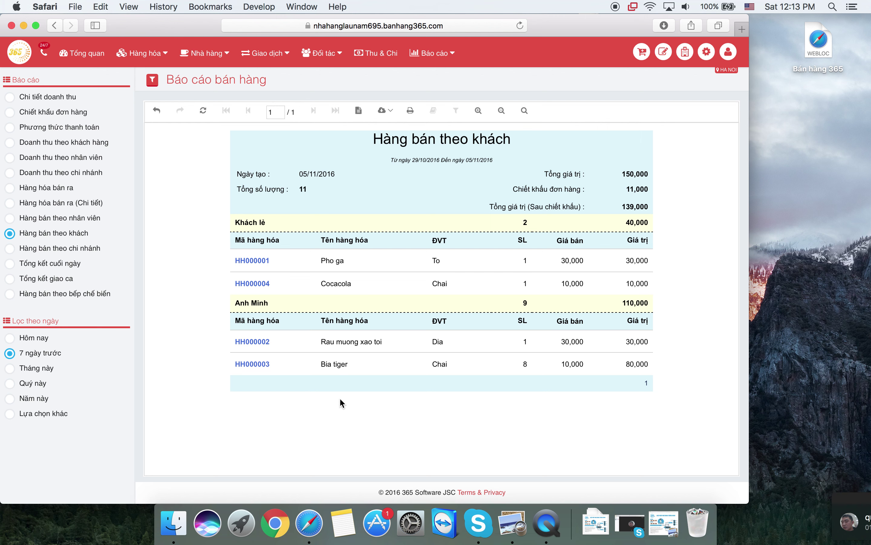
click(80, 264)
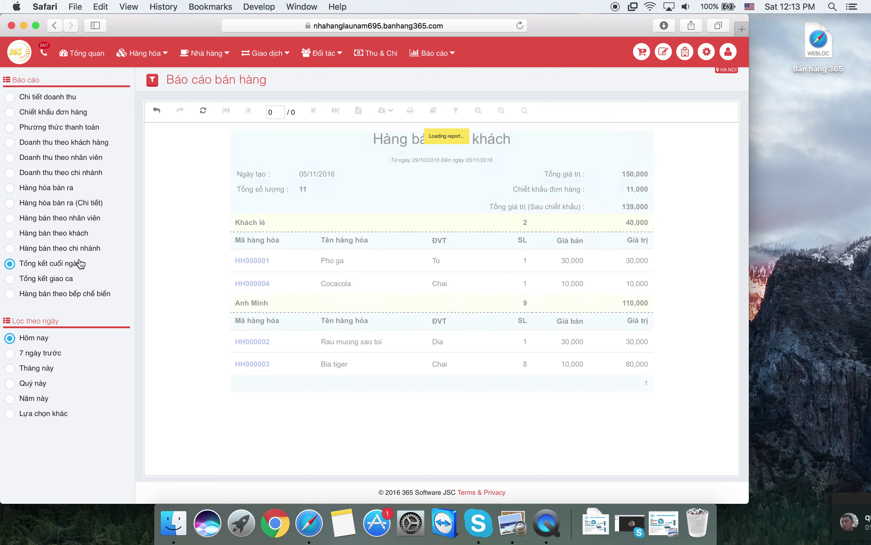